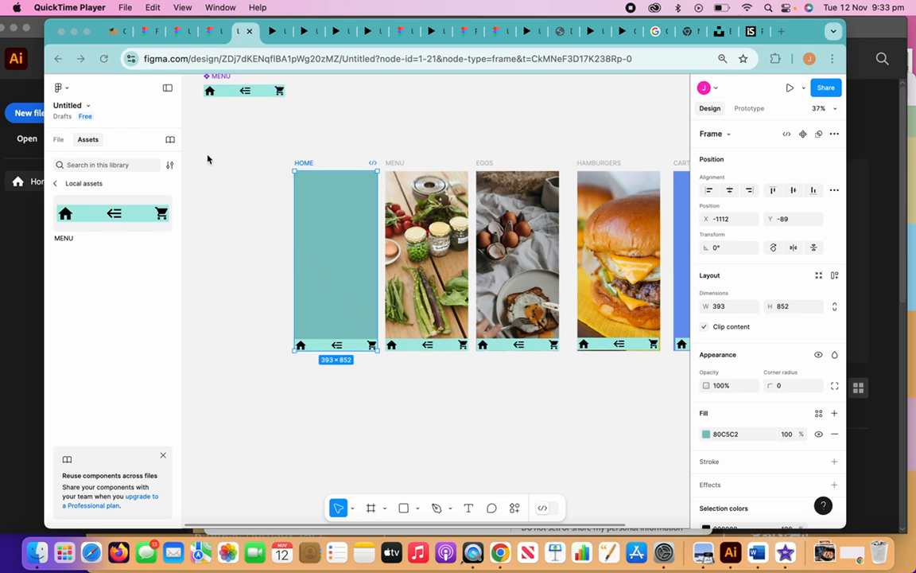
scroll(207, 157, "up", 3)
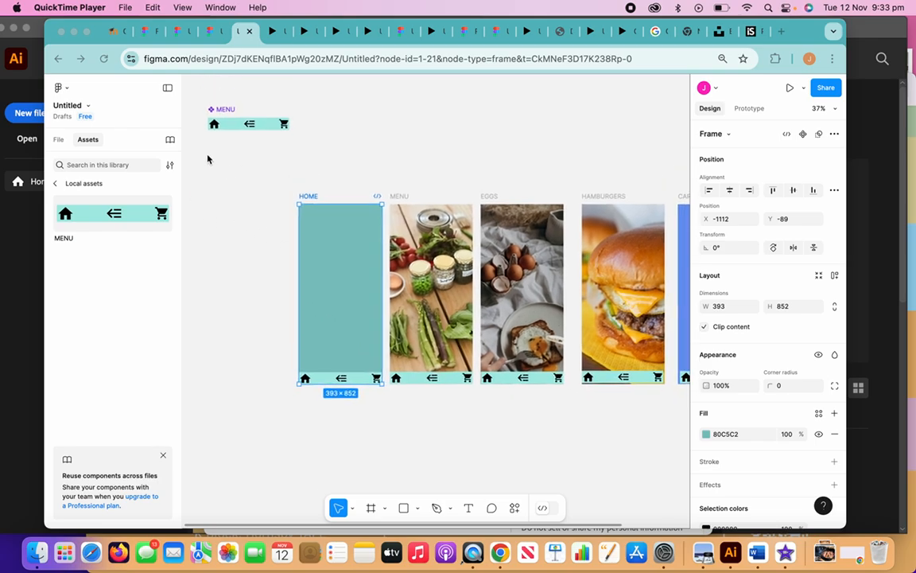
left_click(469, 509)
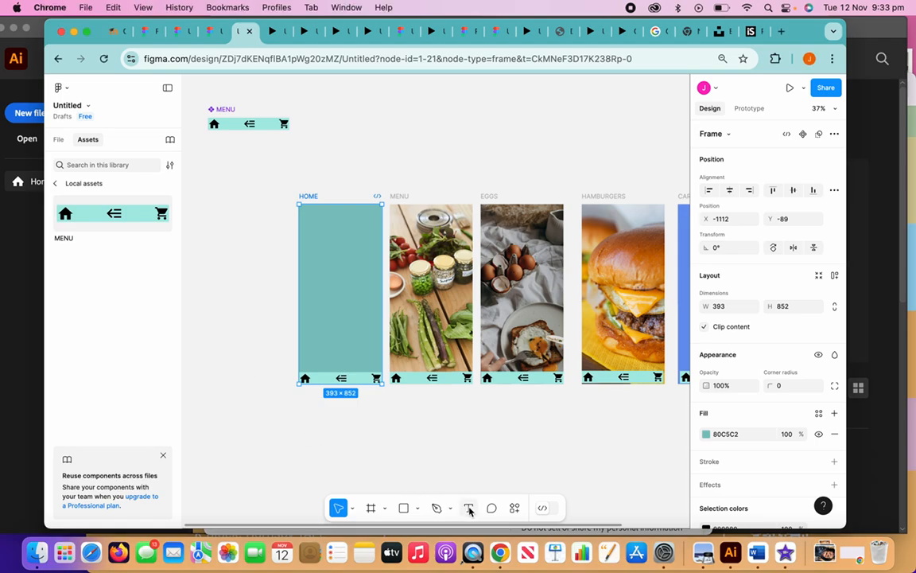
left_click(235, 252)
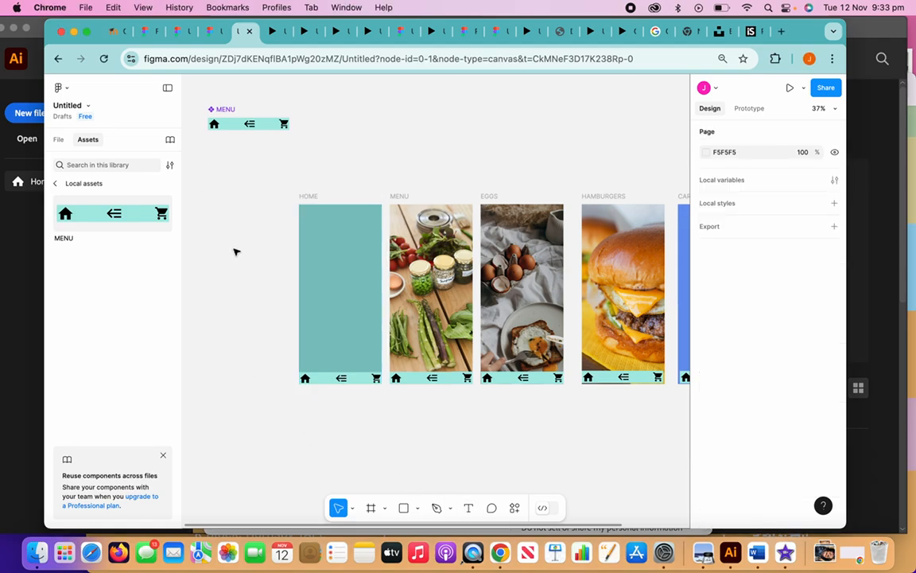
left_click(468, 507)
left_click(224, 187)
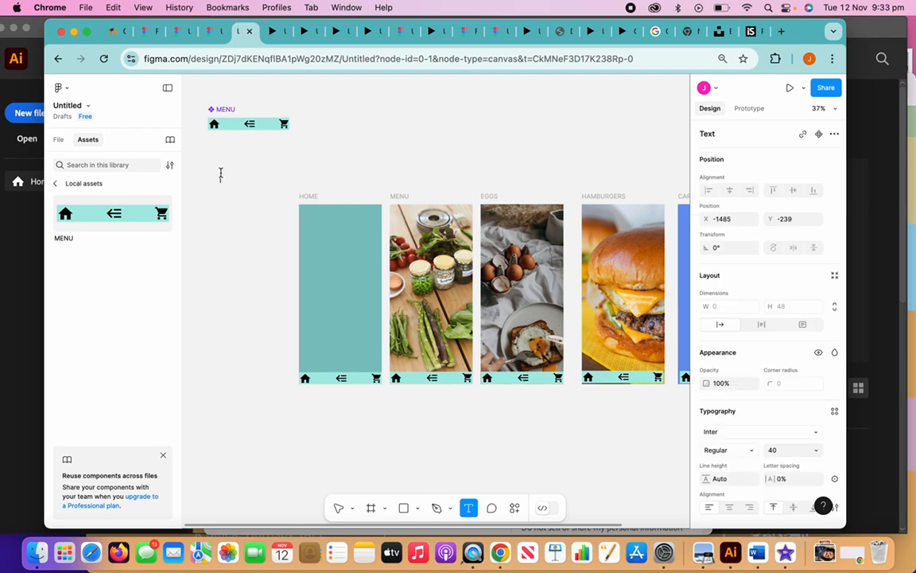
key("Escape")
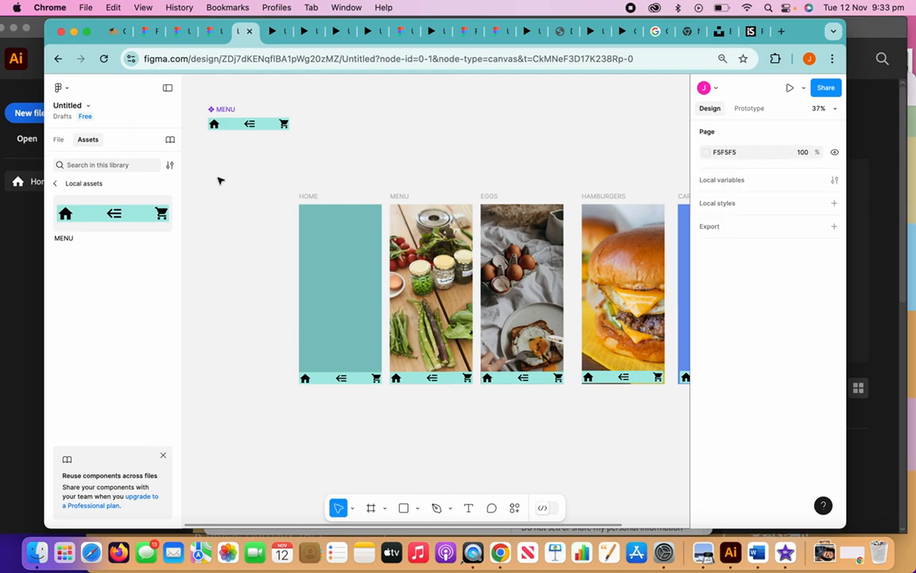
Step: Add a text object reading "MENU OPTIONS" on the canvas beside the upper part of the HOME frame
left_click(469, 509)
left_click(247, 212)
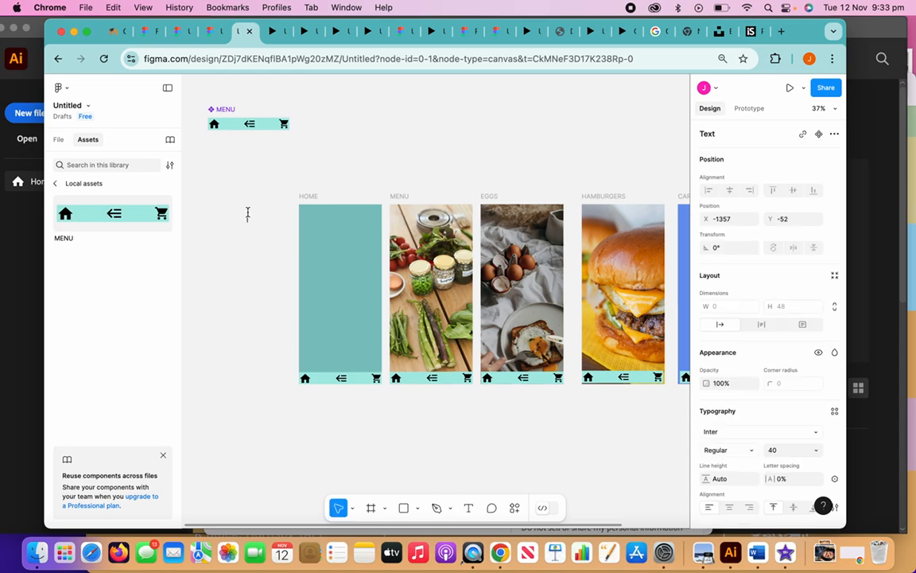
type("D")
key("BackSpace")
type("MENU OPTIONS")
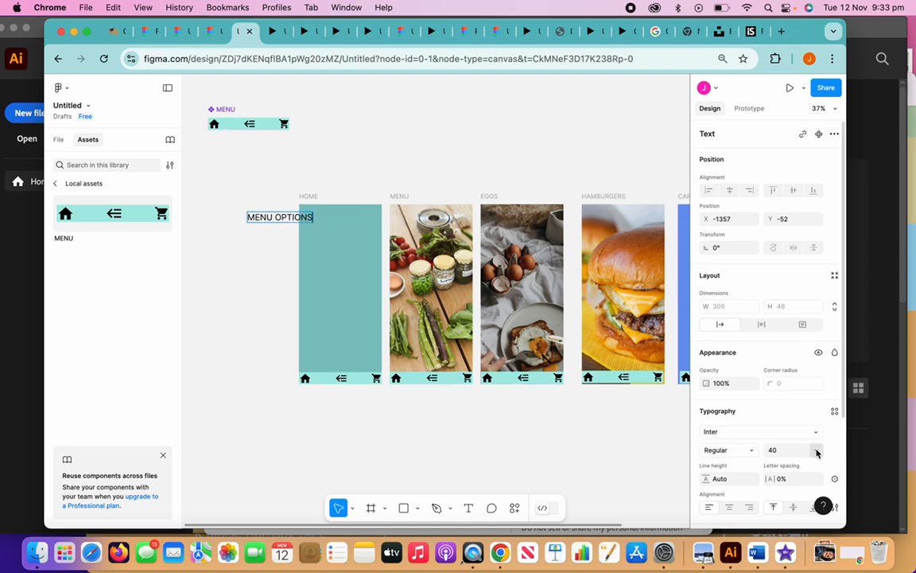
Step: Set the font size of the whole MENU OPTIONS text to 48
left_click(816, 450)
left_click(781, 464)
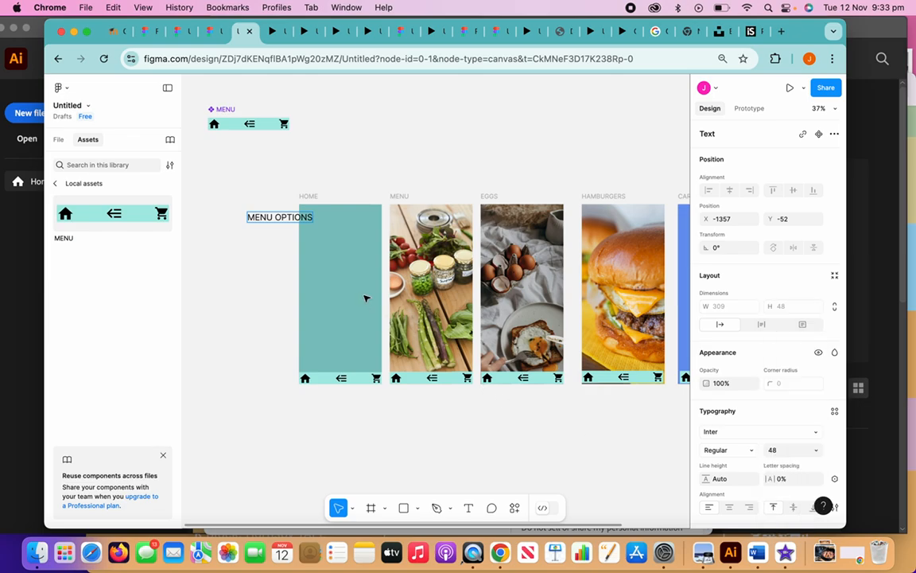
left_click_drag(313, 217, 248, 233)
left_click(817, 451)
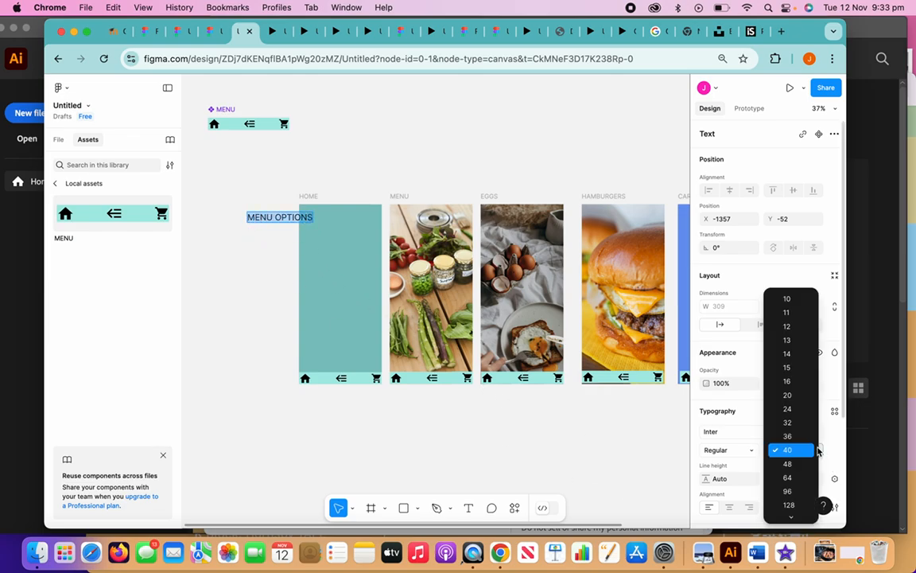
left_click(809, 471)
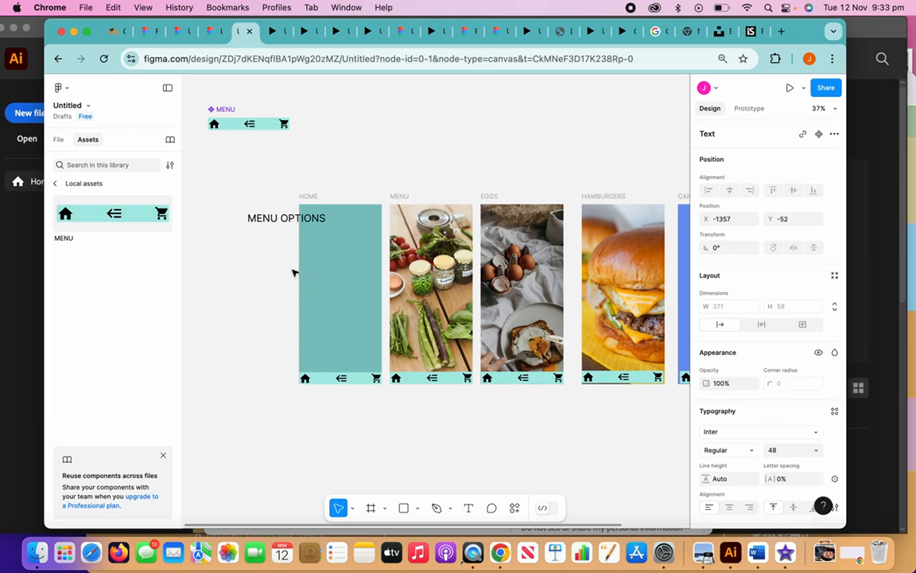
Step: Move the MENU OPTIONS text into the empty area between the MENU component and the HOME frame
left_click(250, 220)
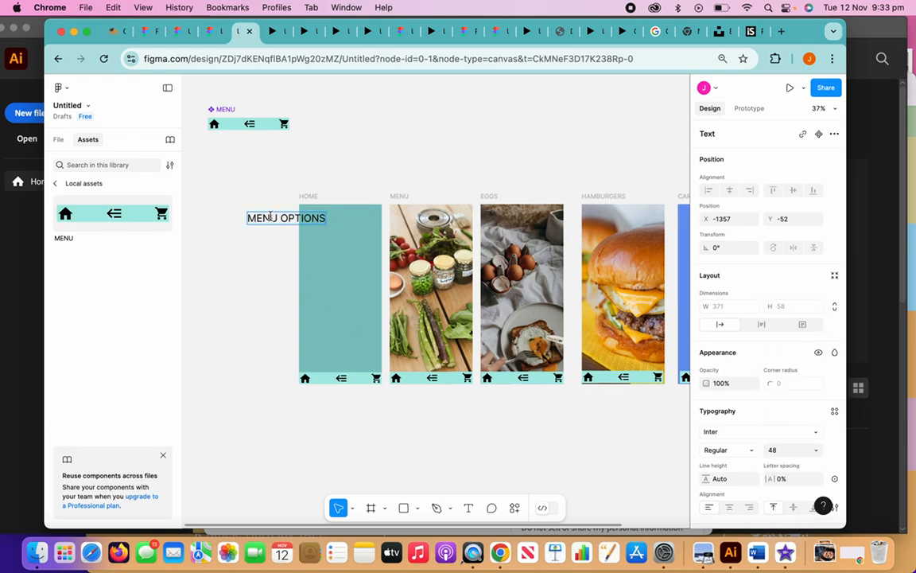
key("Escape")
left_click_drag(274, 218, 256, 169)
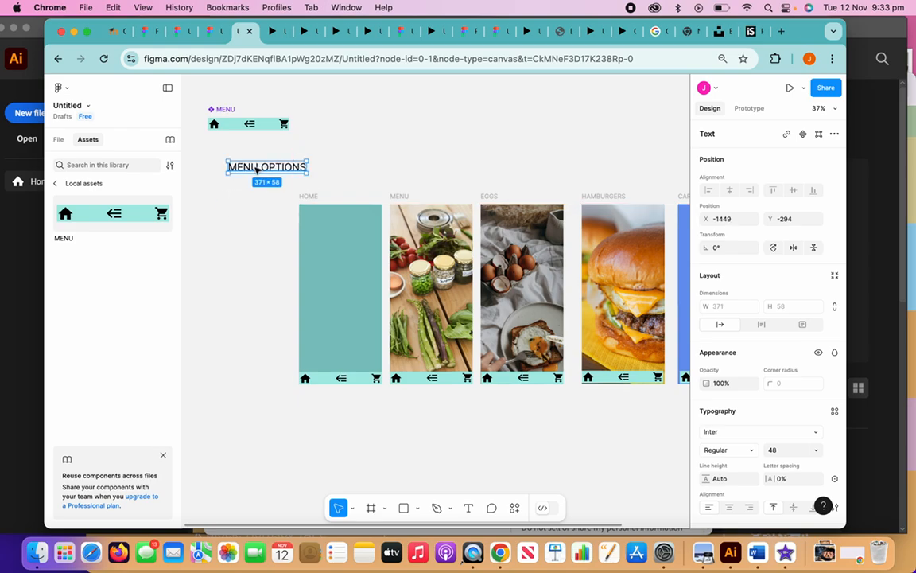
Step: Add auto layout to the MENU OPTIONS text
right_click(256, 169)
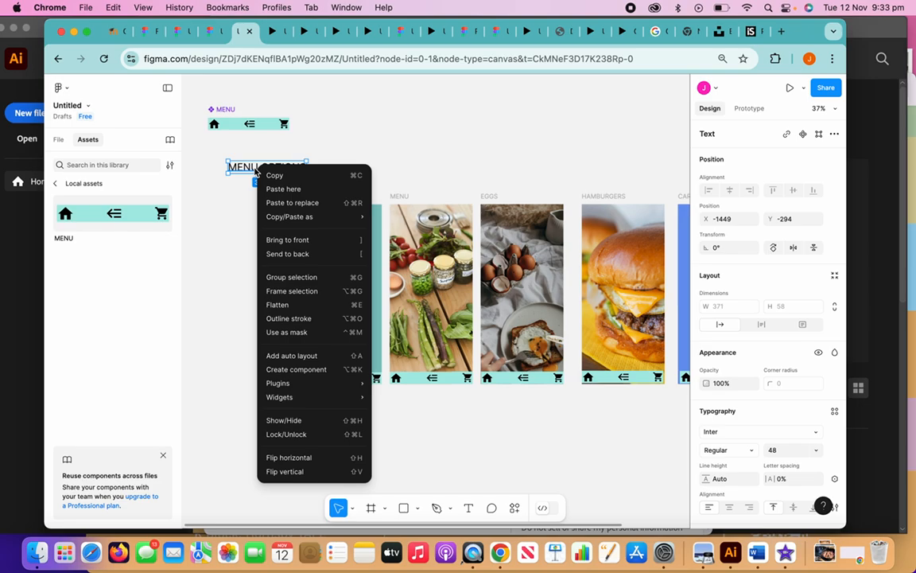
mouse_move(314, 217)
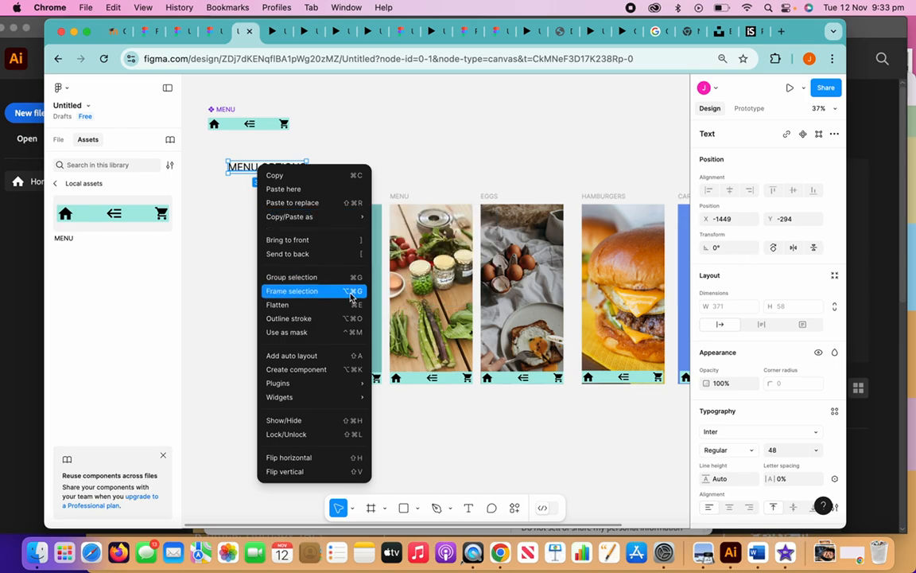
left_click(358, 362)
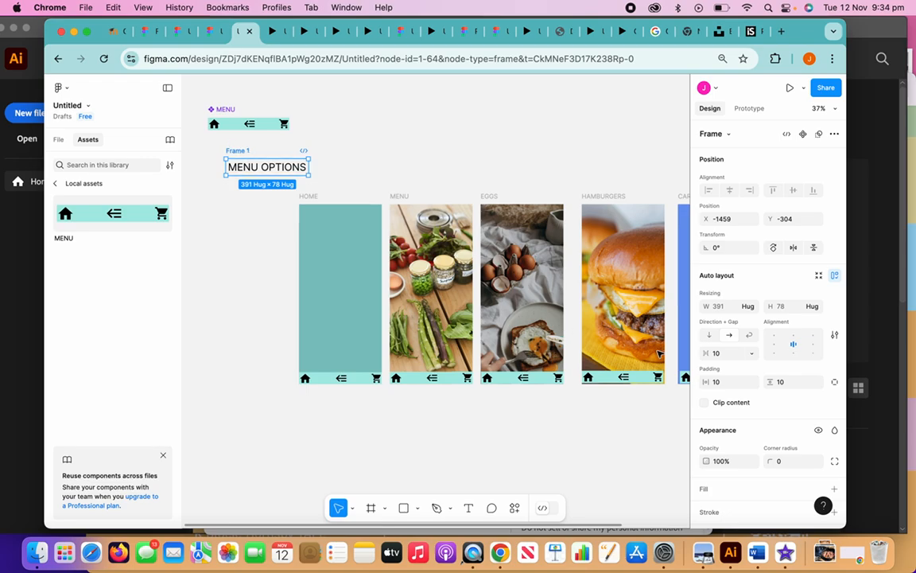
Step: Give the MENU OPTIONS auto layout frame a muted teal fill, B2CAC8
scroll(740, 383, "down", 3)
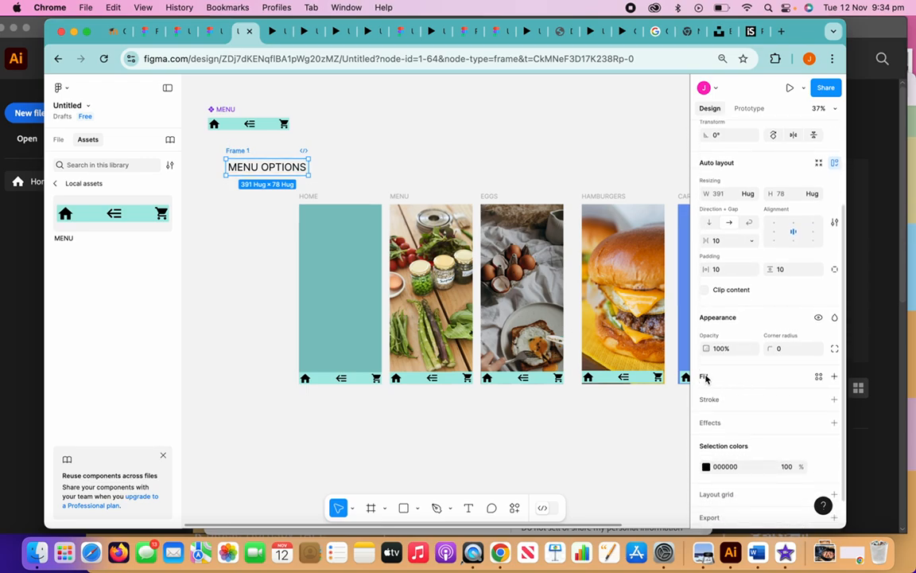
left_click(706, 378)
left_click(706, 397)
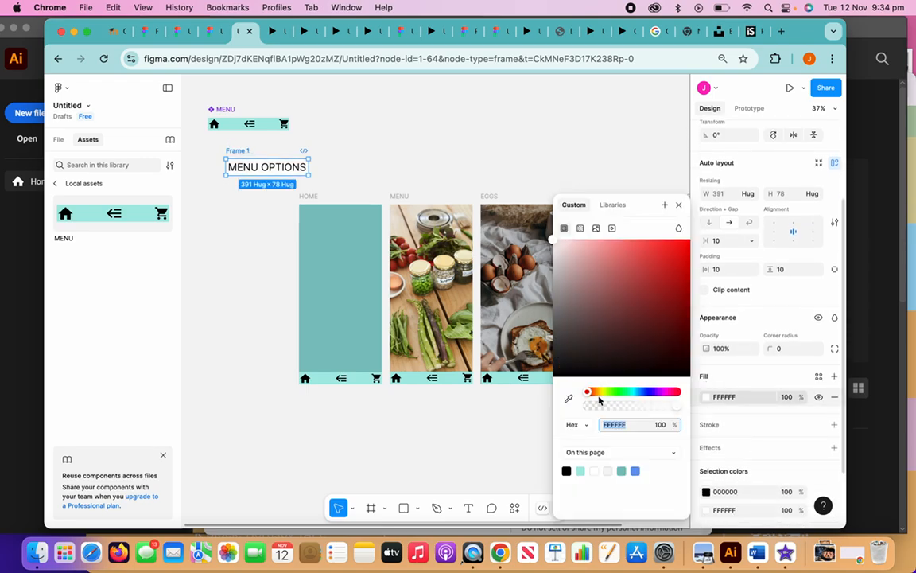
left_click(631, 392)
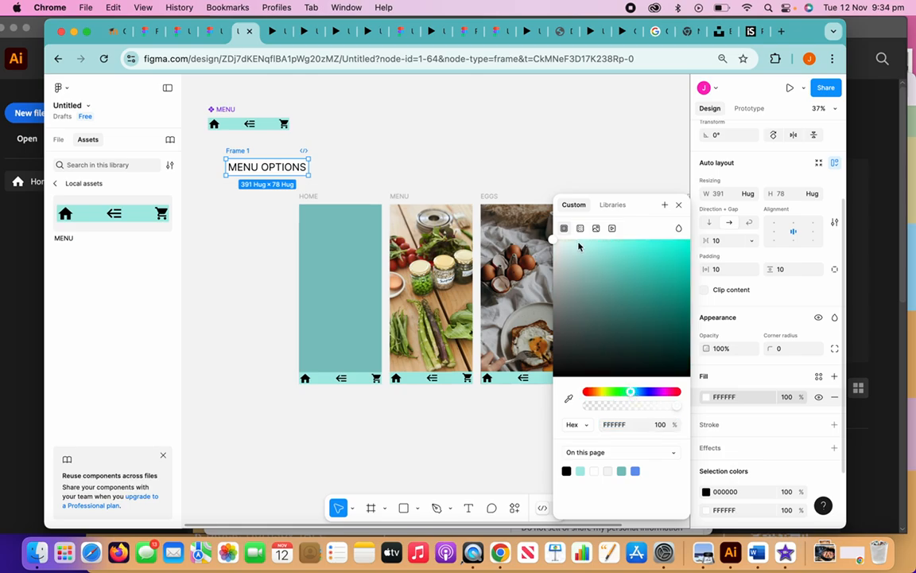
left_click(578, 243)
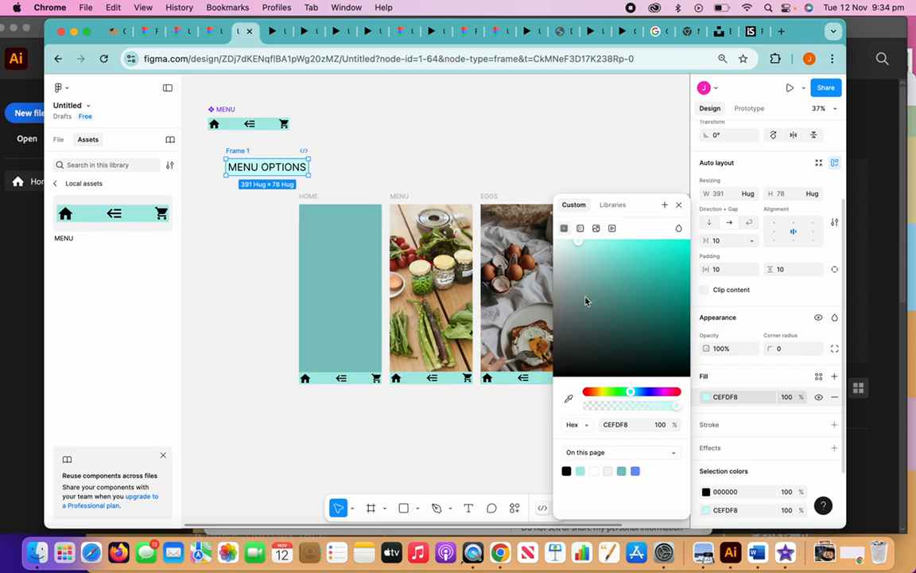
left_click(568, 267)
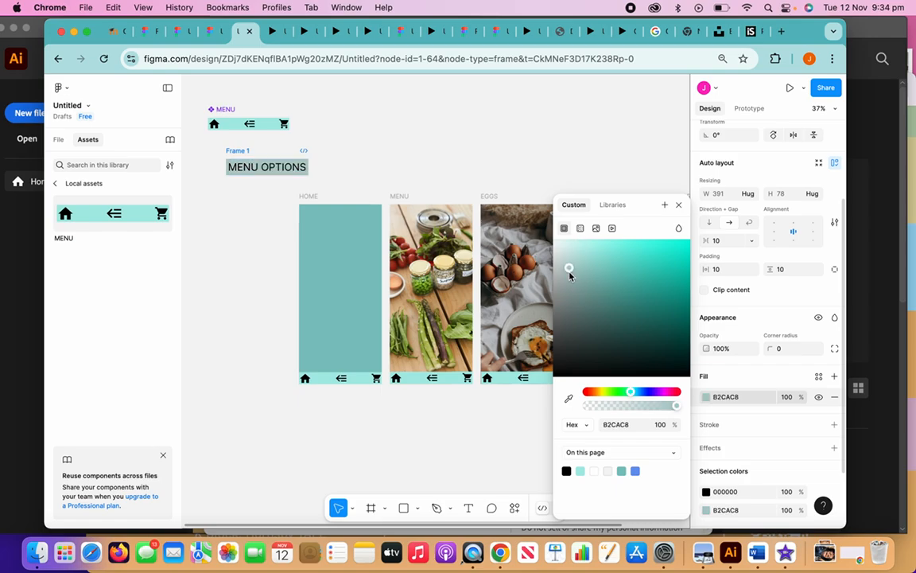
left_click(678, 205)
left_click(358, 174)
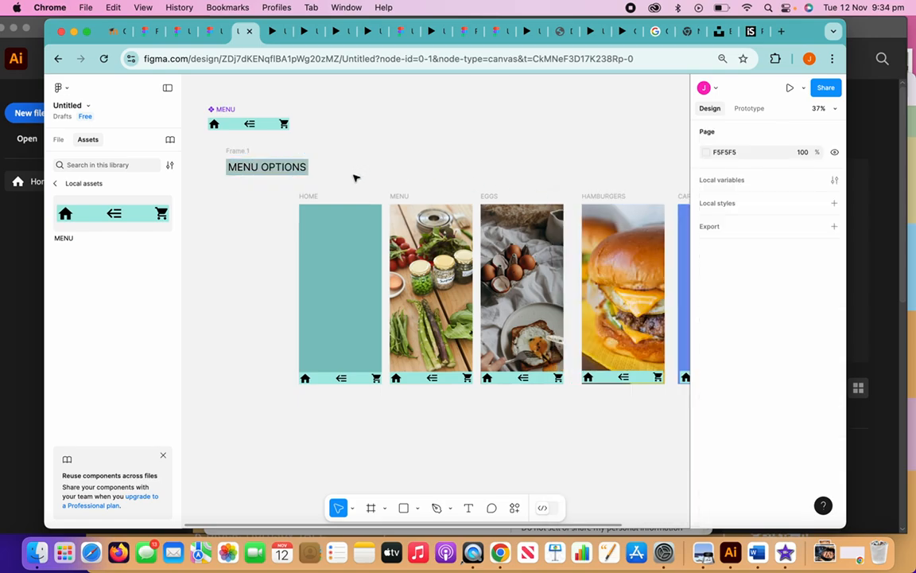
Step: Set the MENU OPTIONS frame's horizontal padding, vertical padding and gap to 20 each
left_click(278, 174)
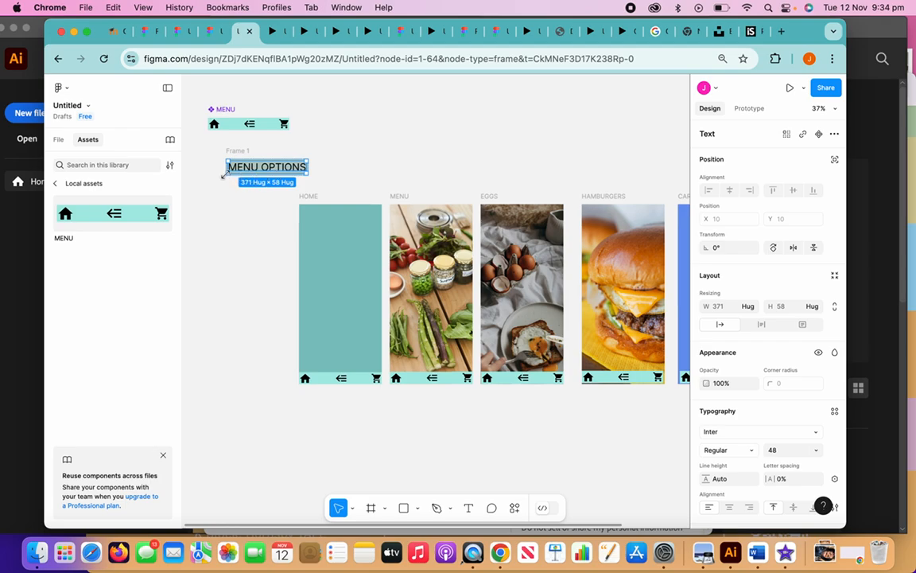
left_click(236, 151)
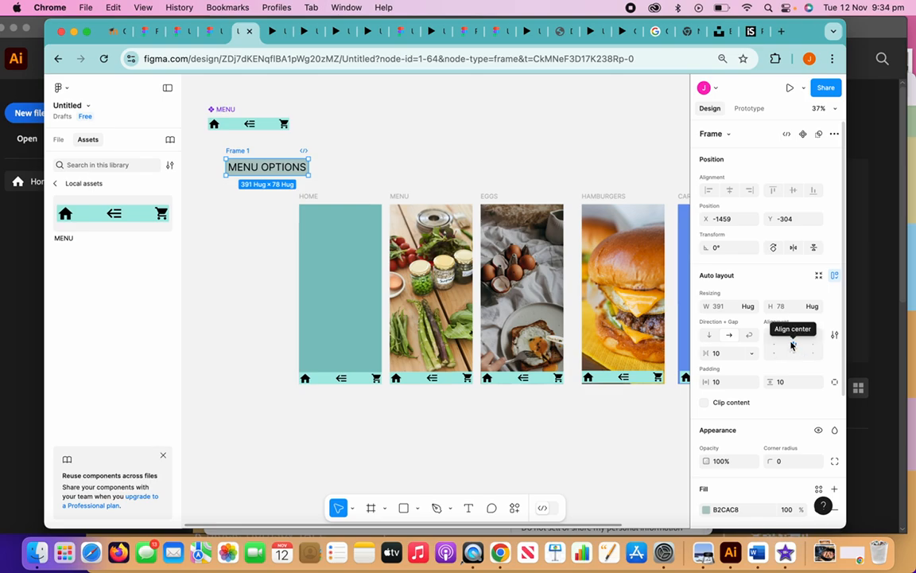
left_click(783, 383)
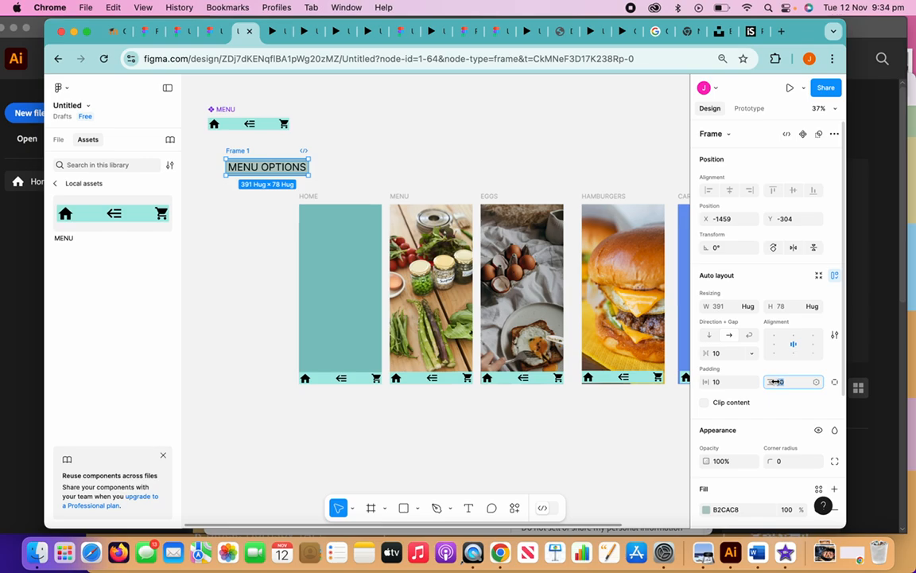
left_click(724, 382)
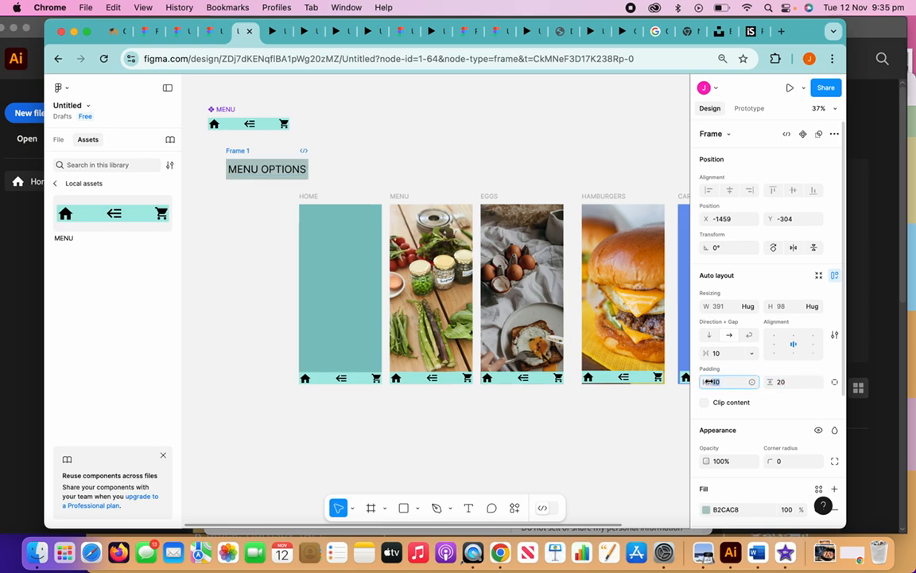
type("2")
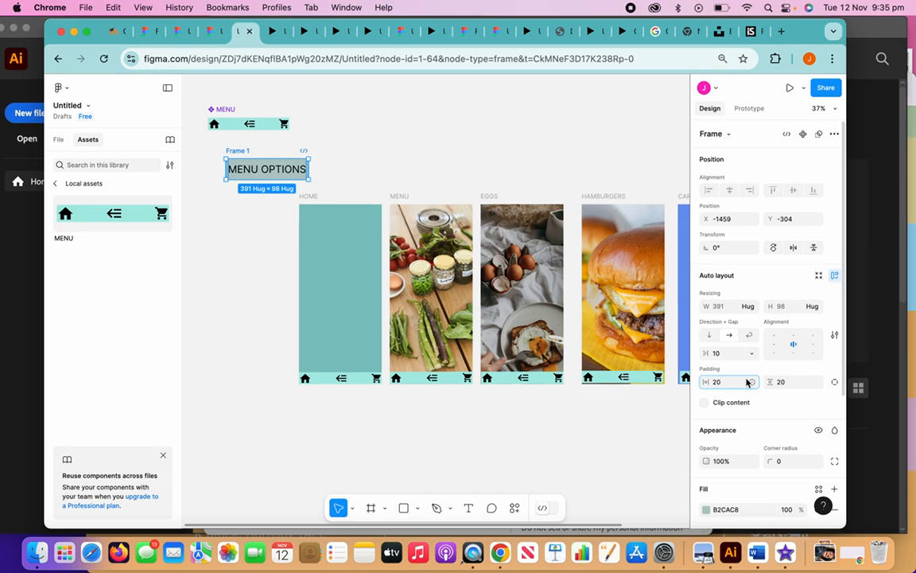
left_click(716, 354)
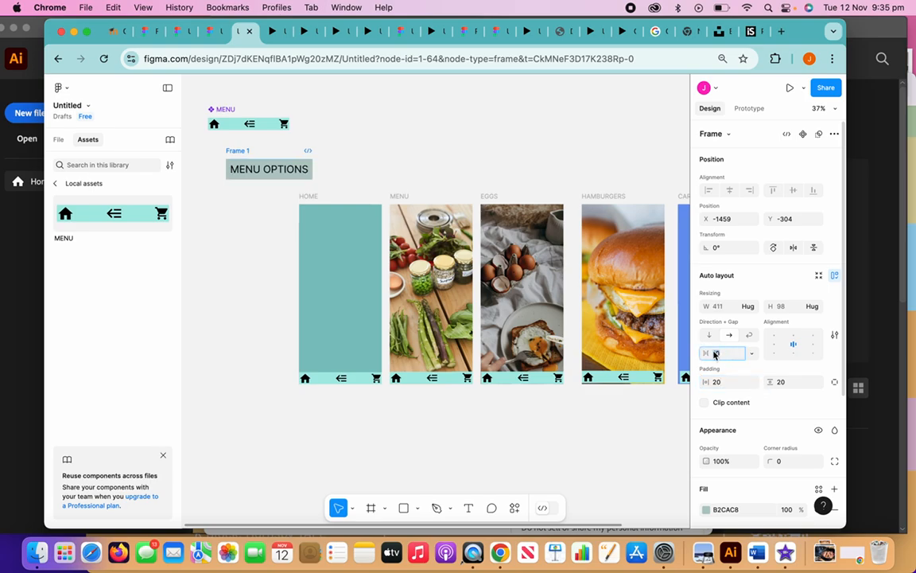
type("2")
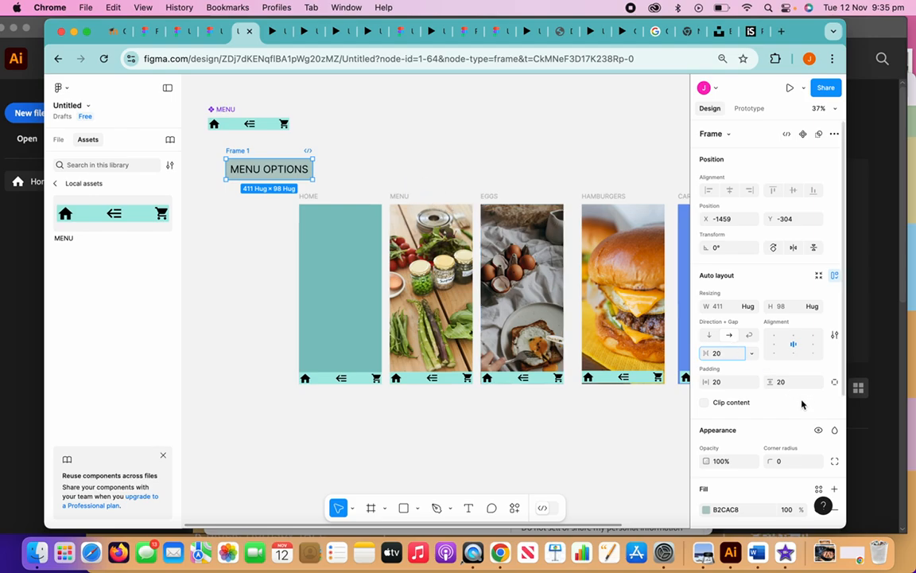
Step: Round the corners of the MENU OPTIONS frame with a corner radius of 20
left_click(781, 462)
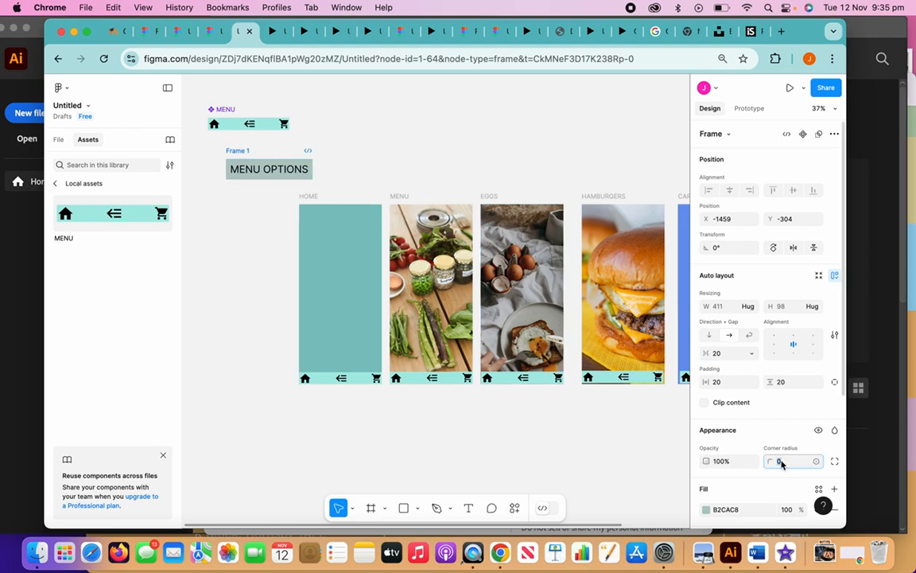
key("BackSpace")
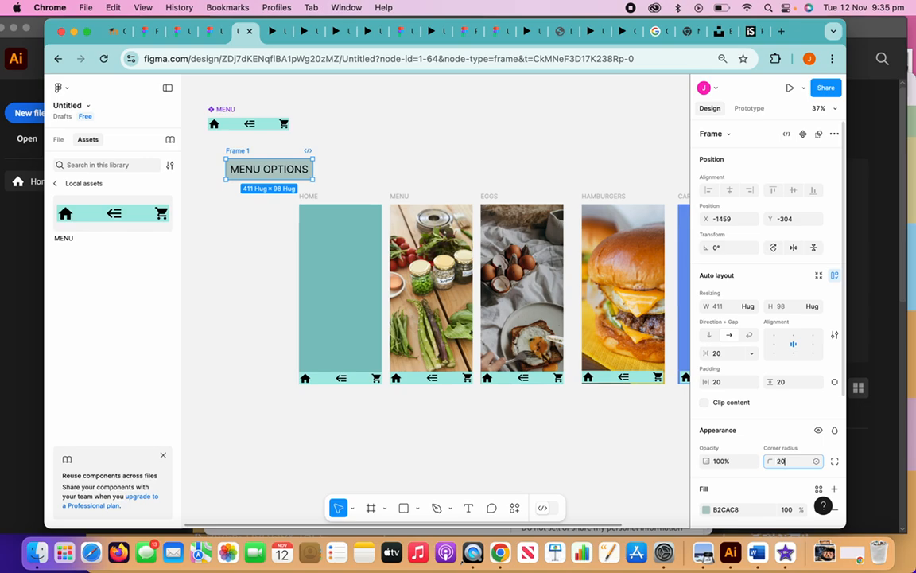
key("Return")
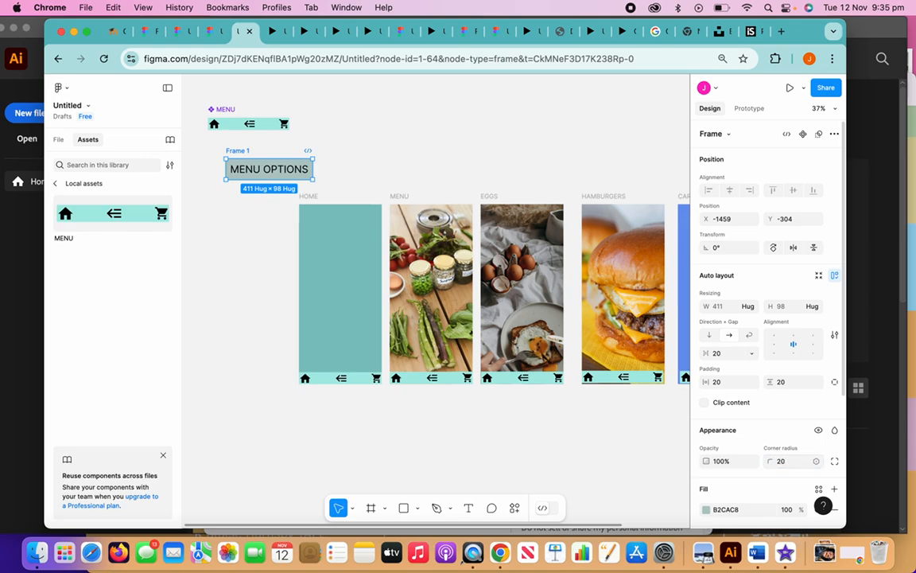
left_click(392, 171)
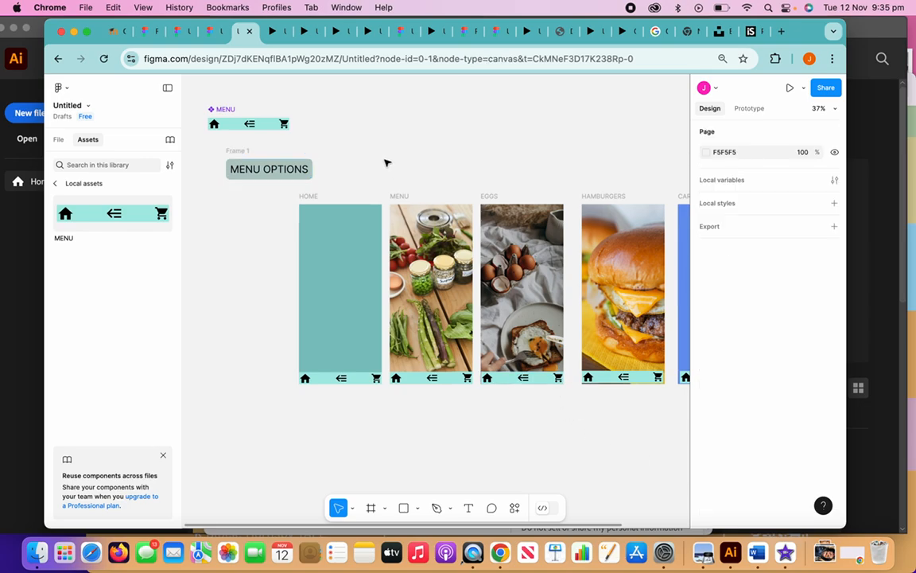
Step: Select the MENU OPTIONS frame and launch the Iconify plugin
left_click(256, 171)
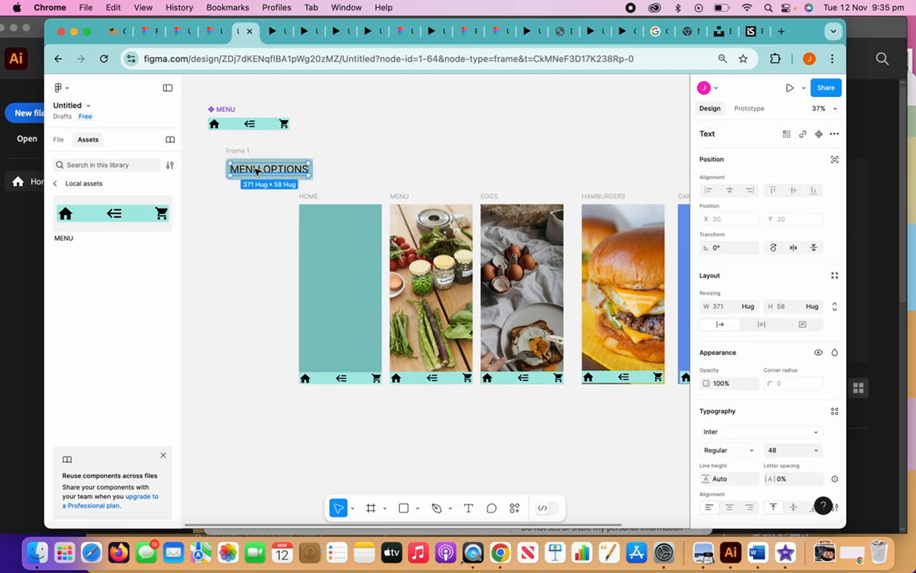
key("Escape")
left_click(240, 152)
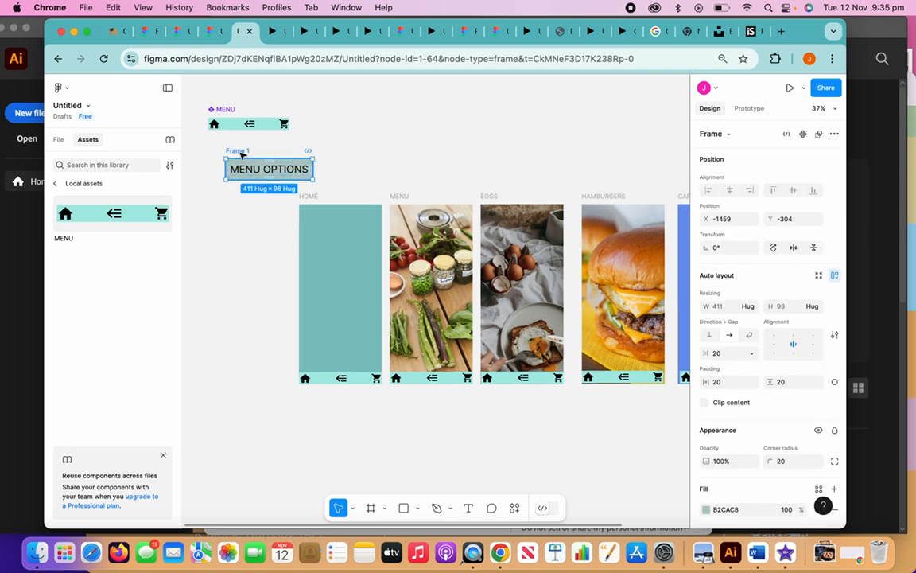
left_click(515, 508)
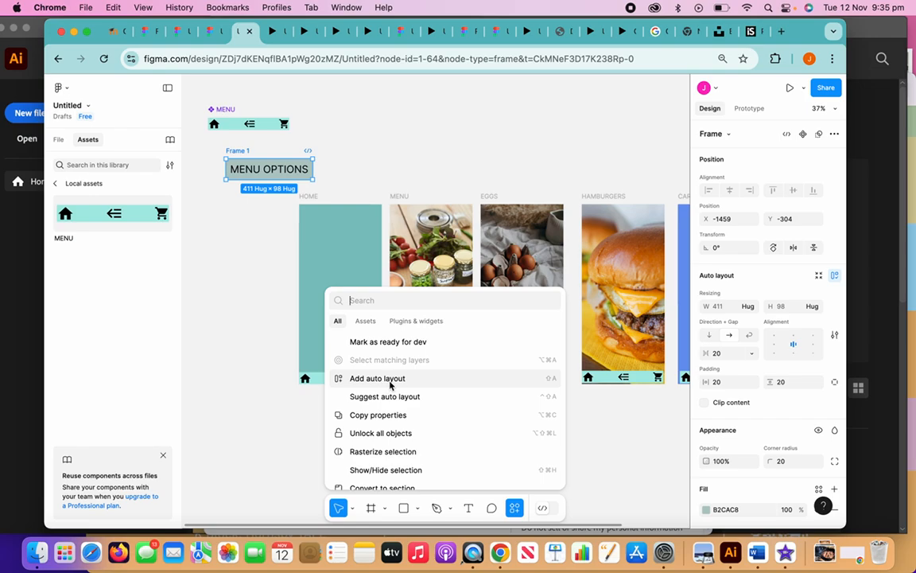
left_click(420, 322)
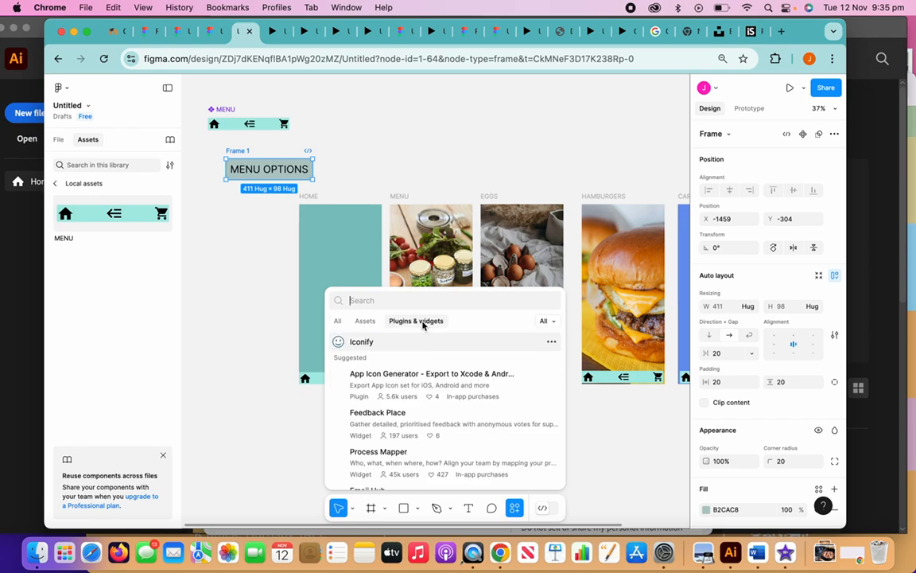
left_click(384, 345)
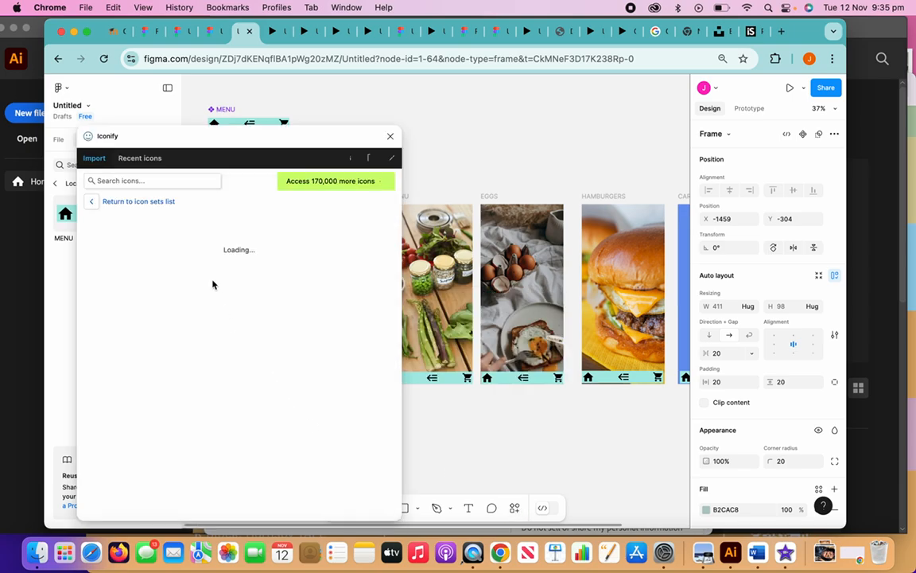
Step: Find a caret icon in Iconify, place the solid ion:caret-up icon below the EGGS screen, and close the plugin
left_click(114, 183)
type("caret")
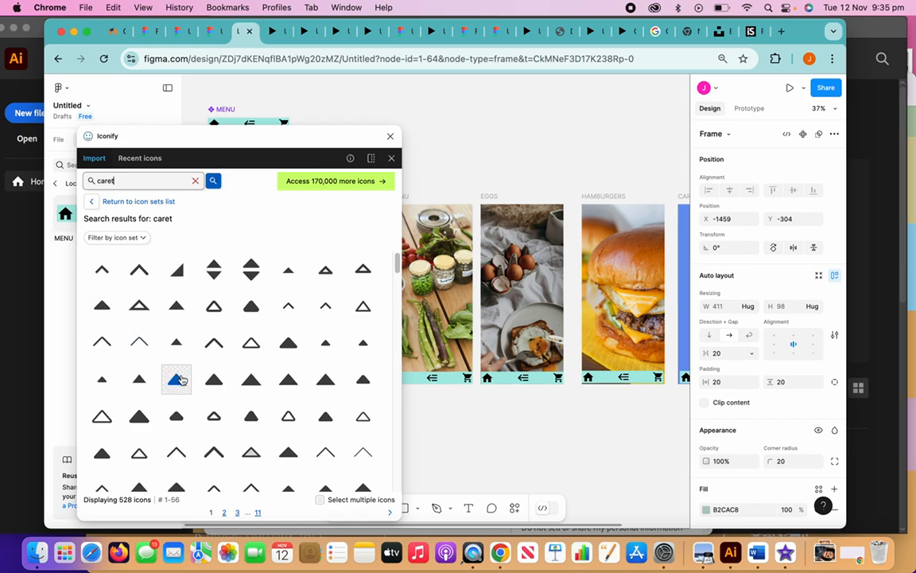
left_click_drag(180, 381, 487, 420)
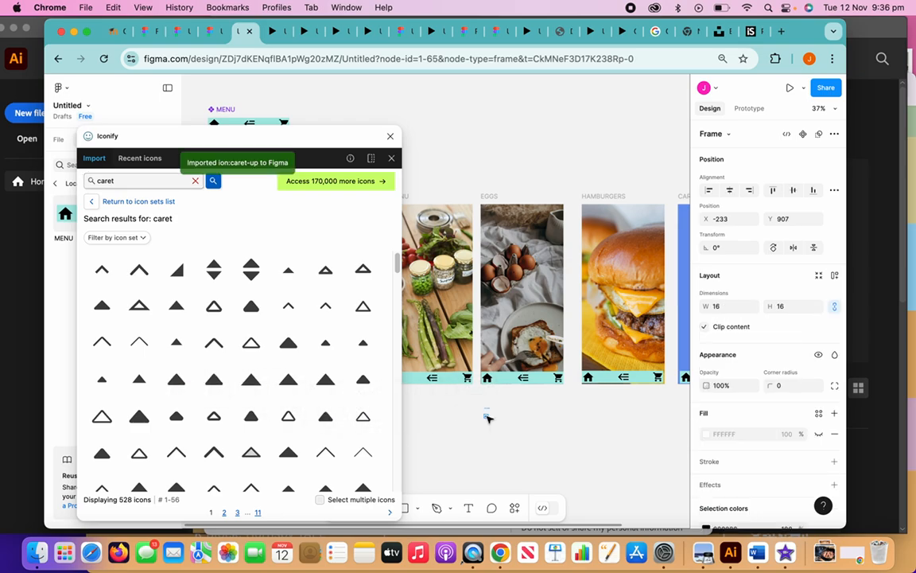
left_click(391, 136)
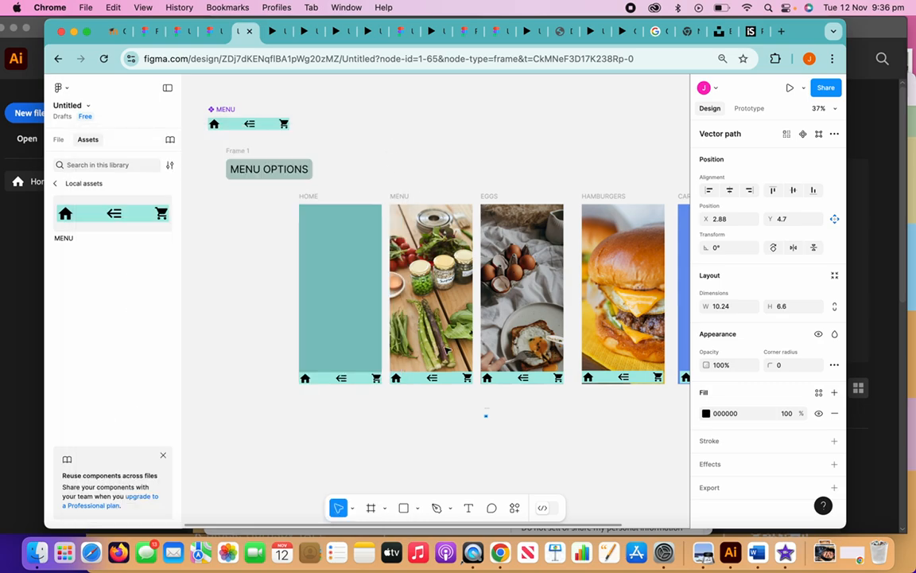
Step: Group the imported caret icon below the EGGS screen and scale it up proportionally to about 104 × 104
key("super+equal")
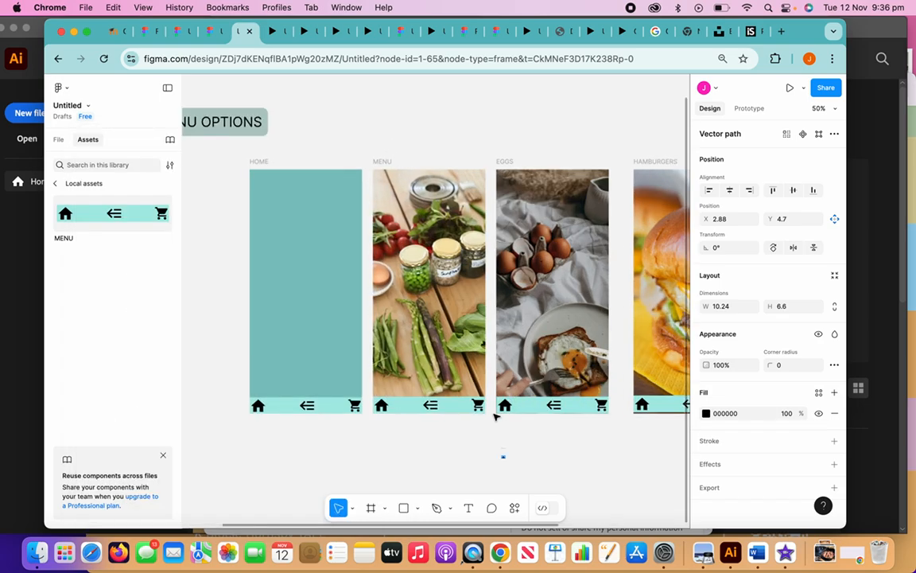
key("super+equal")
scroll(493, 416, "down", 5)
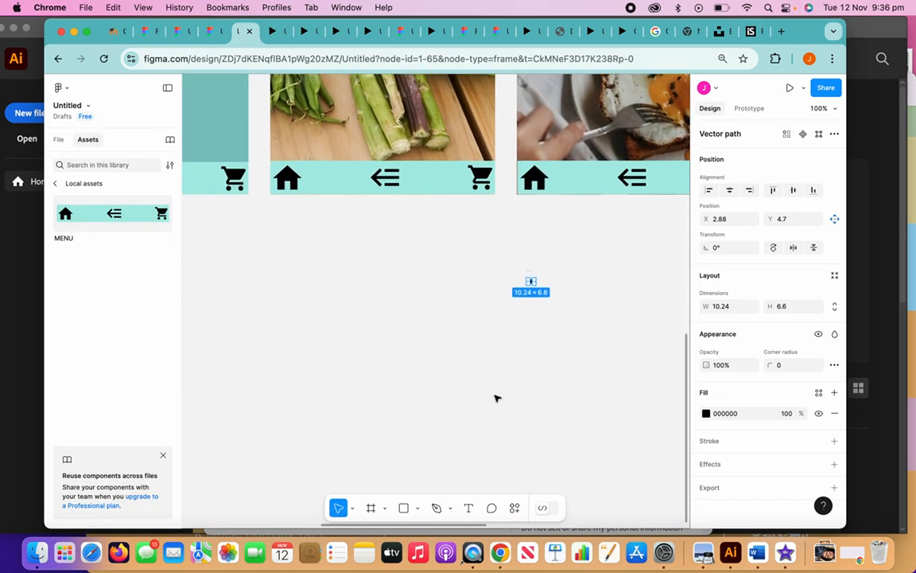
left_click_drag(533, 284, 563, 314)
key("super+z")
left_click(549, 289)
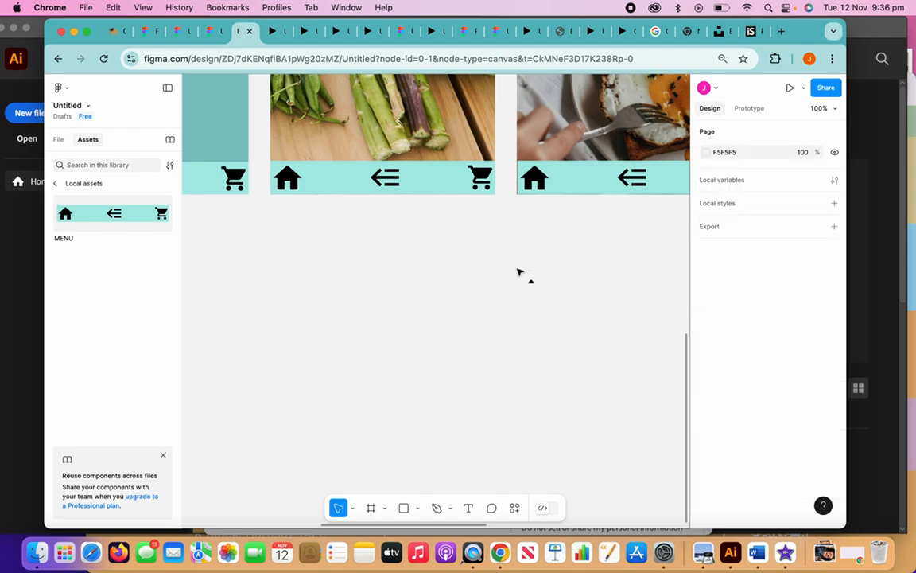
left_click(531, 282)
key("Return")
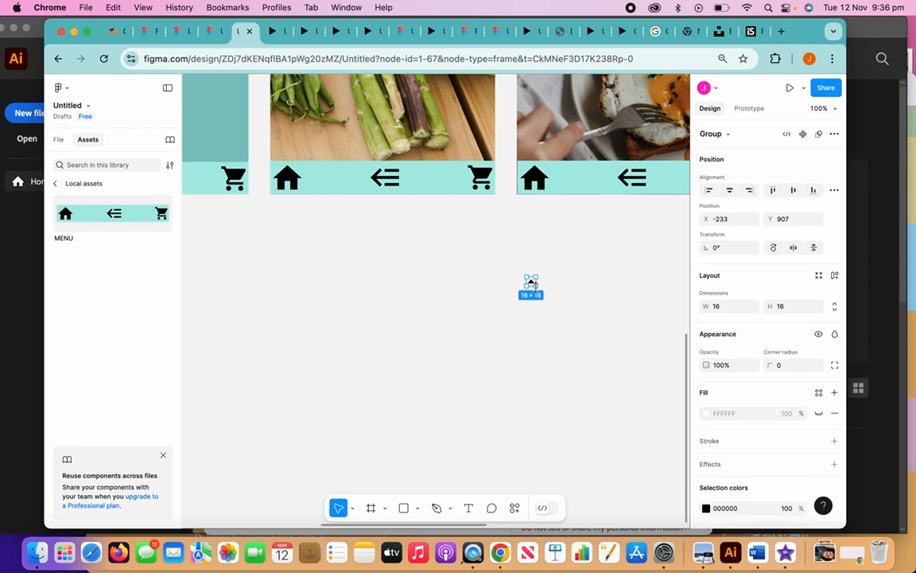
left_click_drag(539, 287, 465, 305)
Step: Move the enlarged caret below the HOME screen and paste it at the MENU OPTIONS frame
scroll(464, 304, "left", 5)
scroll(465, 305, "up", 3)
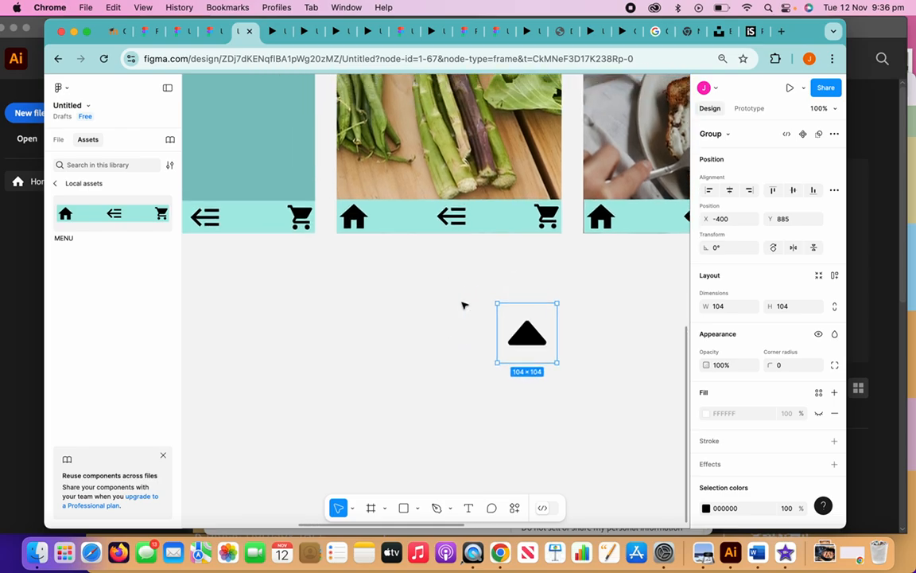
left_click_drag(617, 417, 320, 362)
scroll(318, 362, "up", 2)
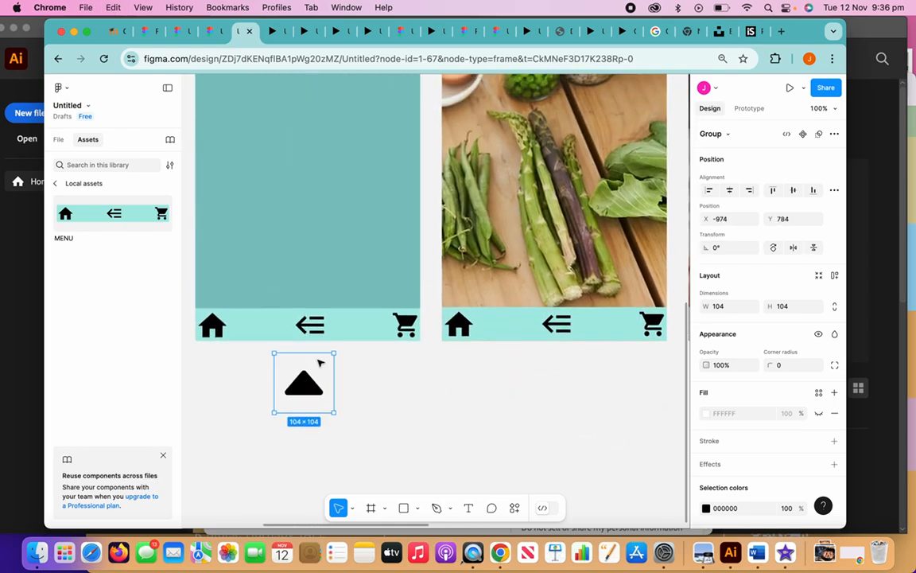
scroll(253, 352, "up", 10)
scroll(253, 352, "left", 5)
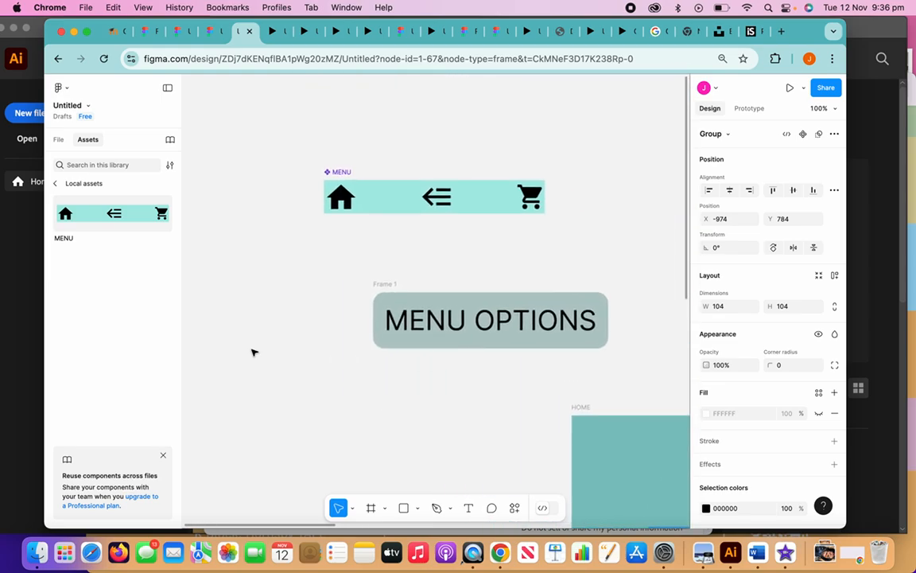
scroll(253, 353, "down", 2)
key("super+v")
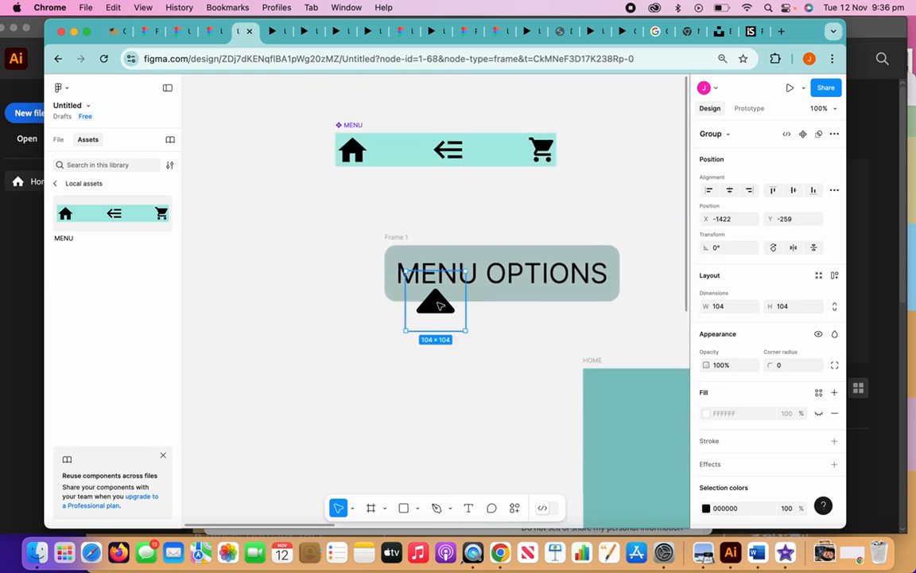
Step: Place the pasted caret just below the MENU OPTIONS frame and rotate it 180° so it points down
left_click(475, 334)
left_click(450, 315)
left_click_drag(450, 314, 454, 347)
left_click(483, 314)
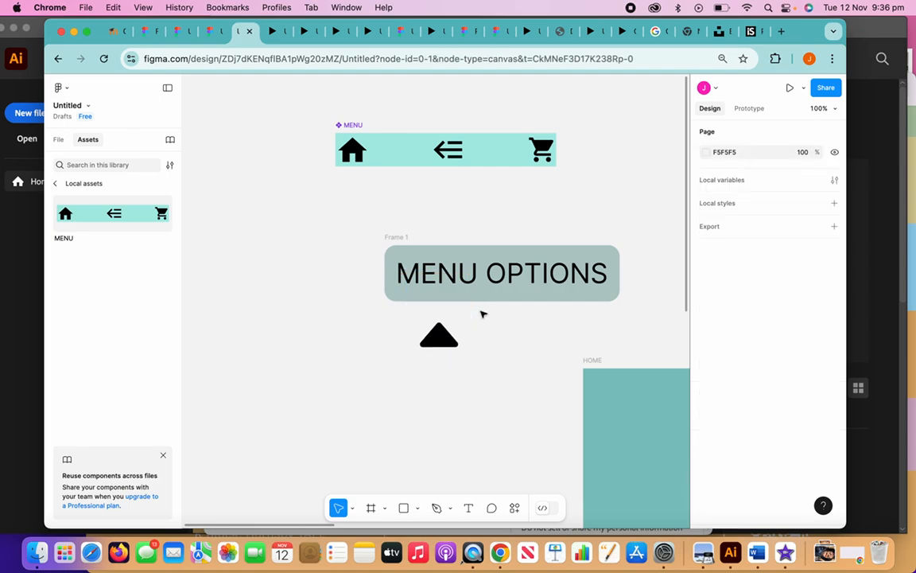
left_click(467, 329)
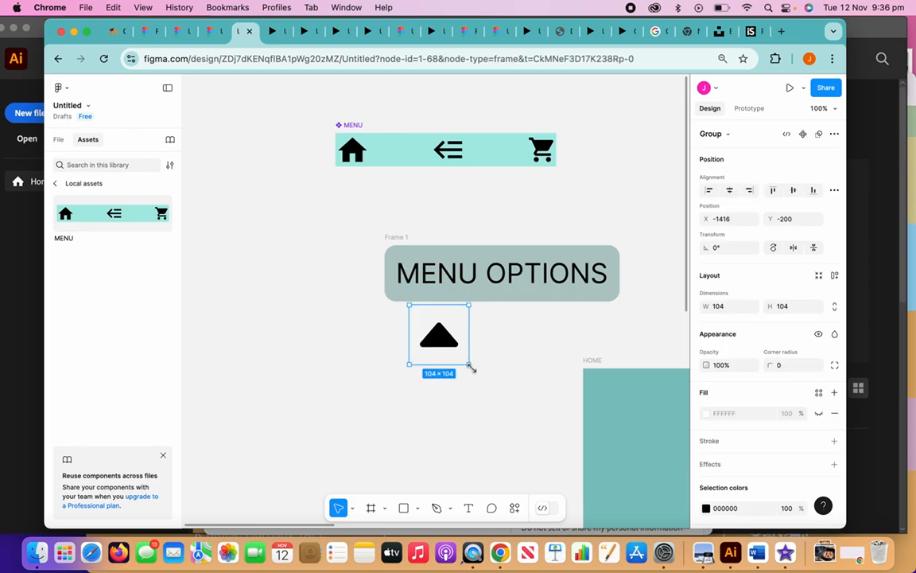
left_click_drag(476, 366, 358, 269)
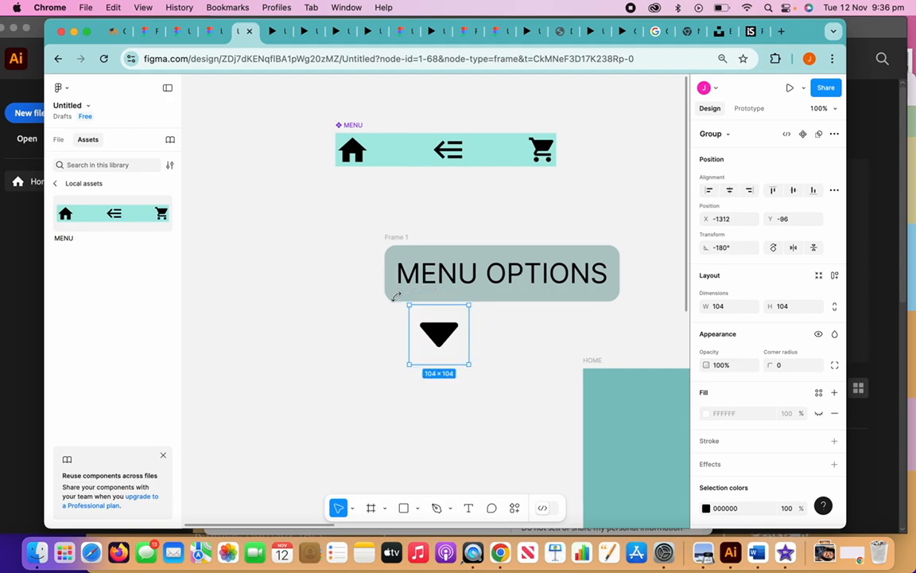
Step: Try positioning the downward caret over the right end of the MENU OPTIONS frame, at about X -1008, Y -200
left_click_drag(437, 334, 598, 278)
left_click(555, 276)
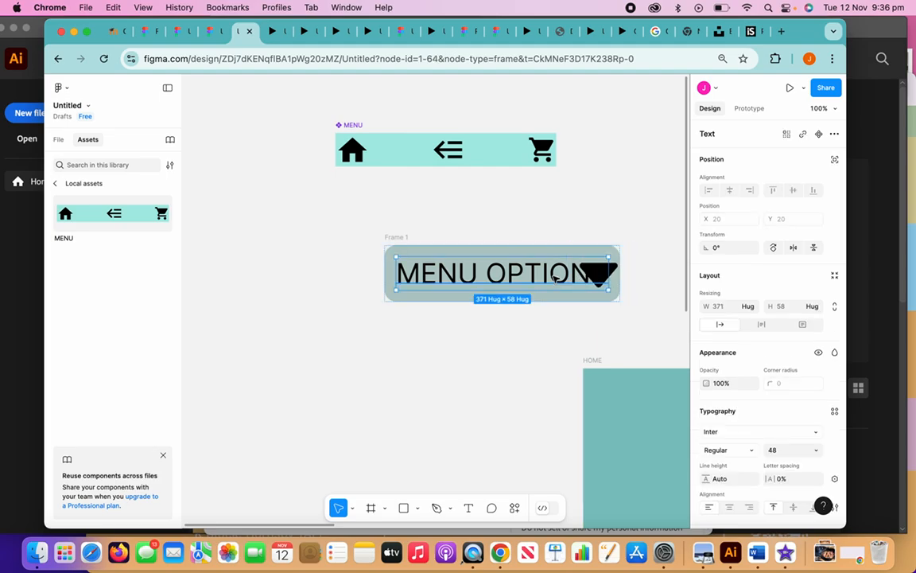
left_click(589, 275)
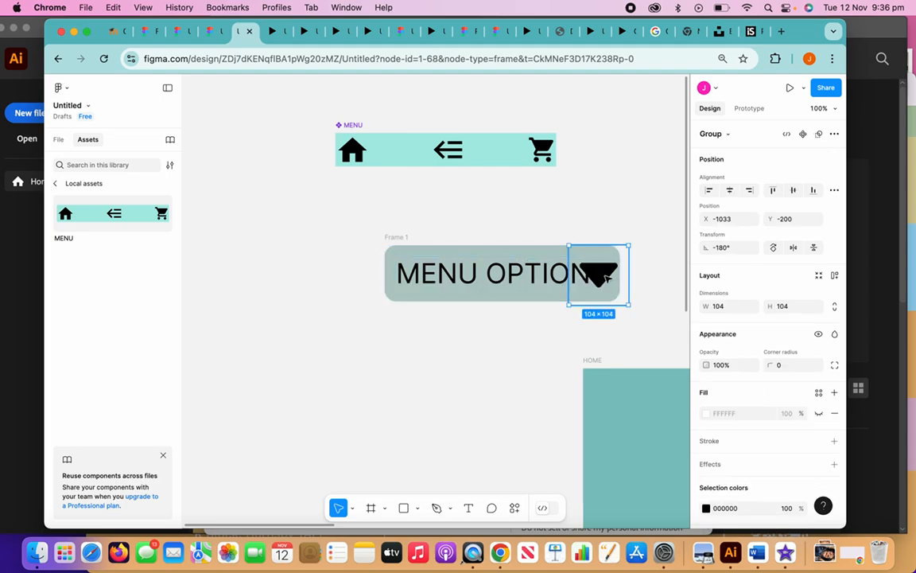
left_click_drag(605, 276, 619, 276)
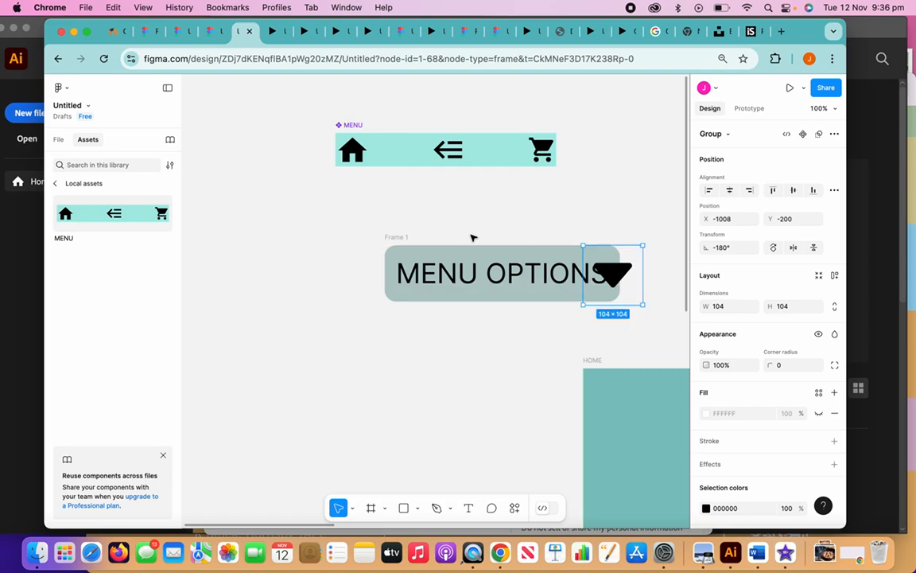
Step: Shift the MENU OPTIONS frame left to about X -1545 and set the caret below it
left_click(359, 238)
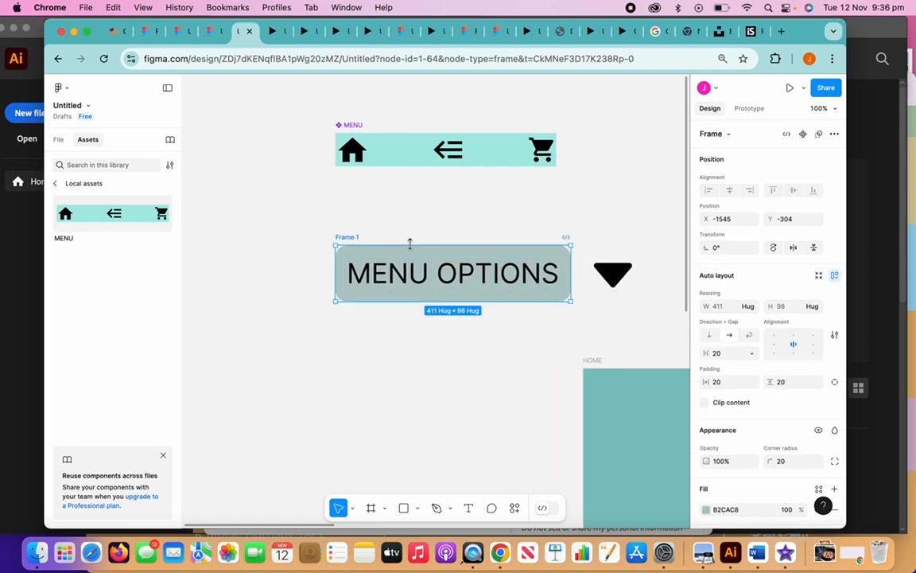
right_click(352, 240)
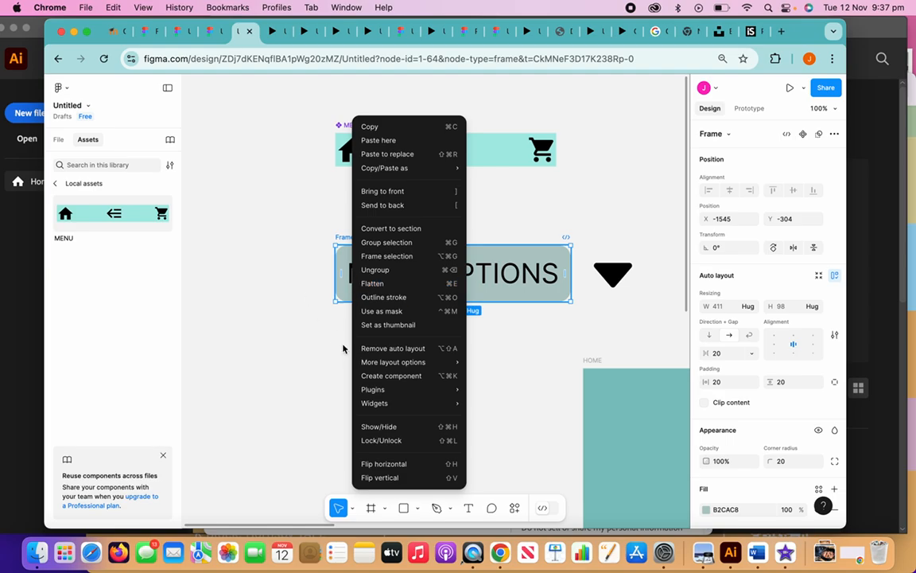
left_click(299, 299)
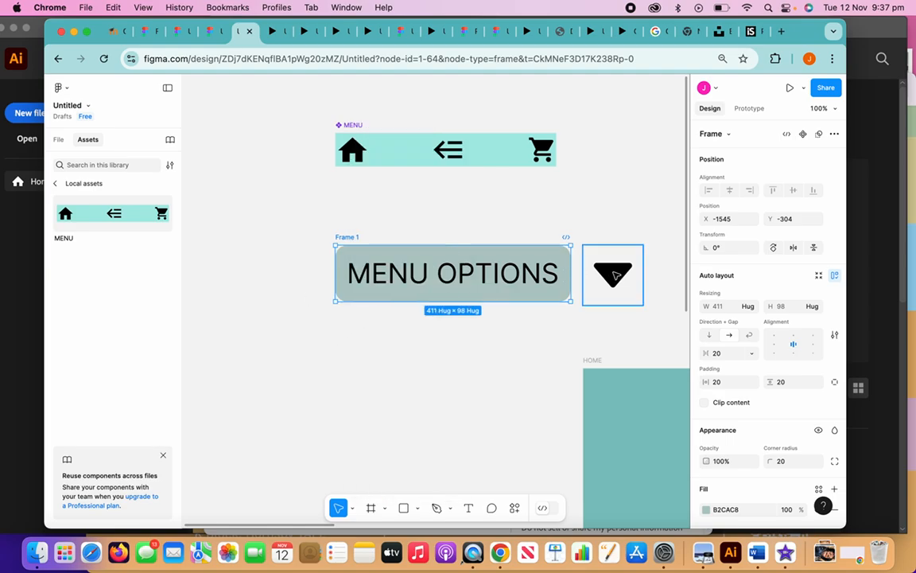
left_click_drag(615, 276, 520, 345)
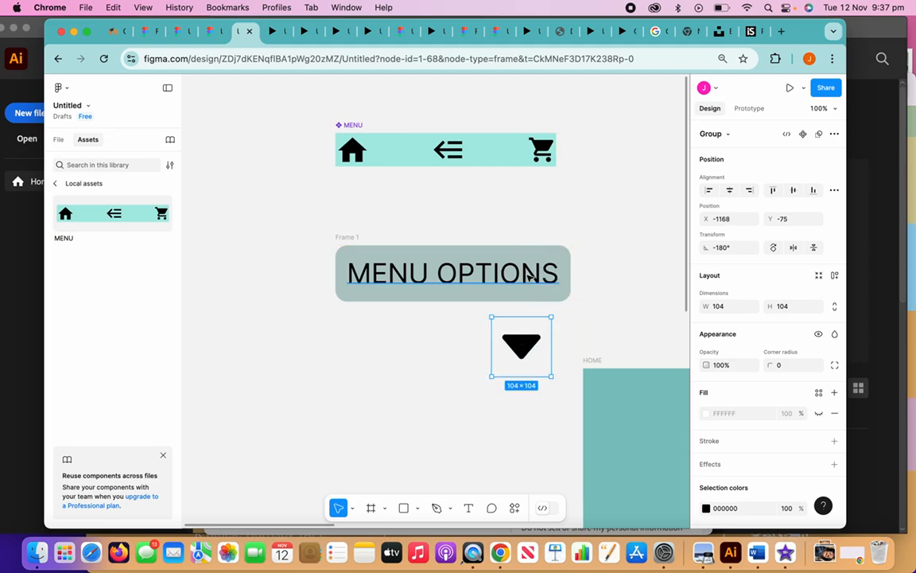
Step: Widen the MENU OPTIONS frame to about 478 and place the downward caret over its right end
left_click(531, 275)
left_click(568, 259)
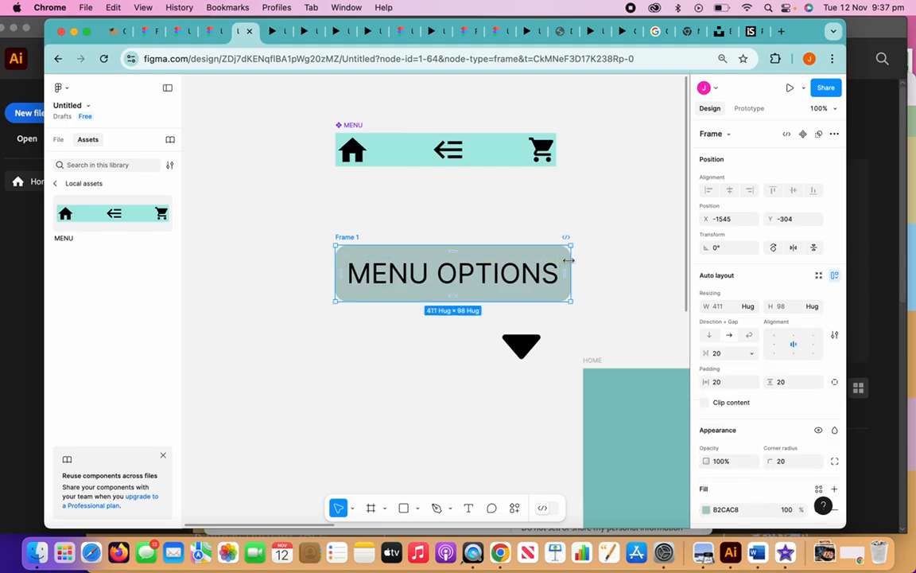
left_click_drag(569, 260, 607, 257)
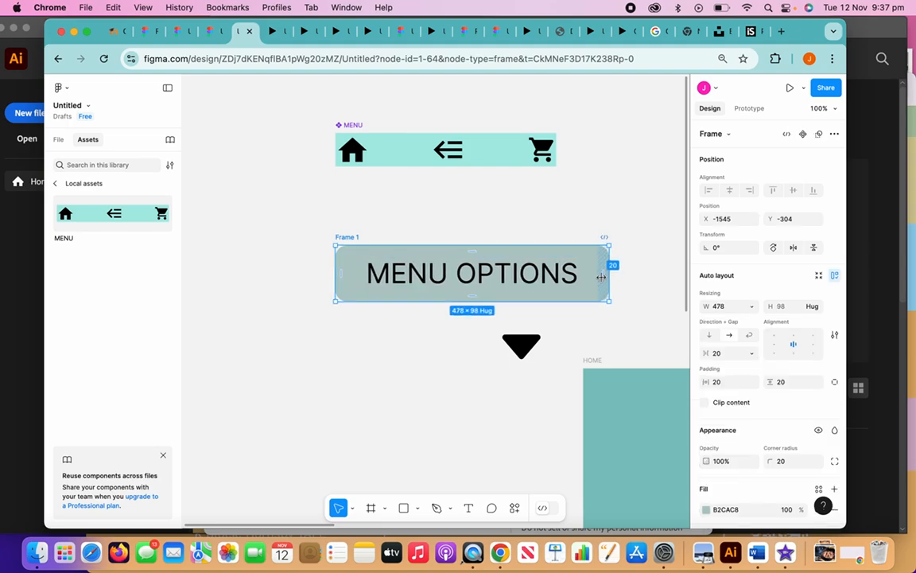
left_click_drag(528, 347, 602, 271)
Step: Try to shift the MENU OPTIONS text left within its frame, away from the caret
left_click(540, 276)
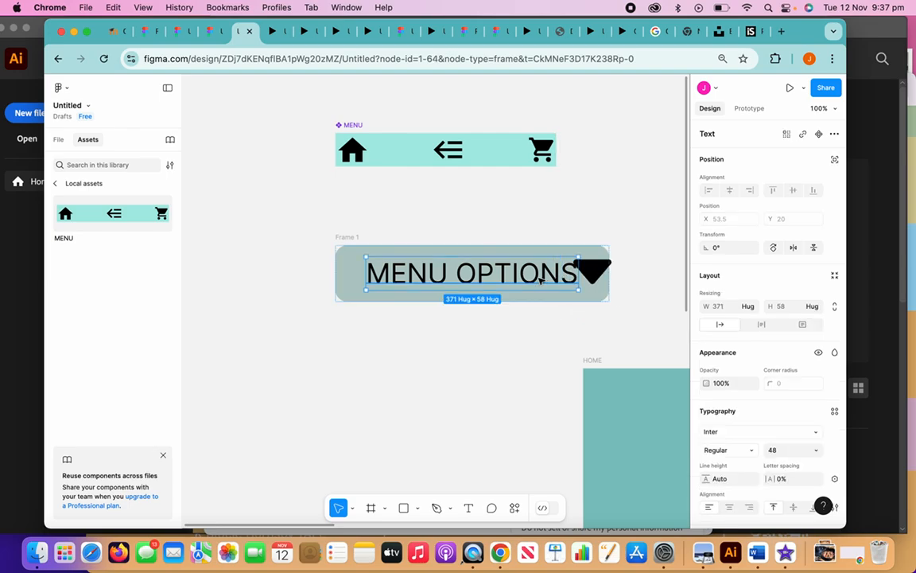
left_click(334, 272)
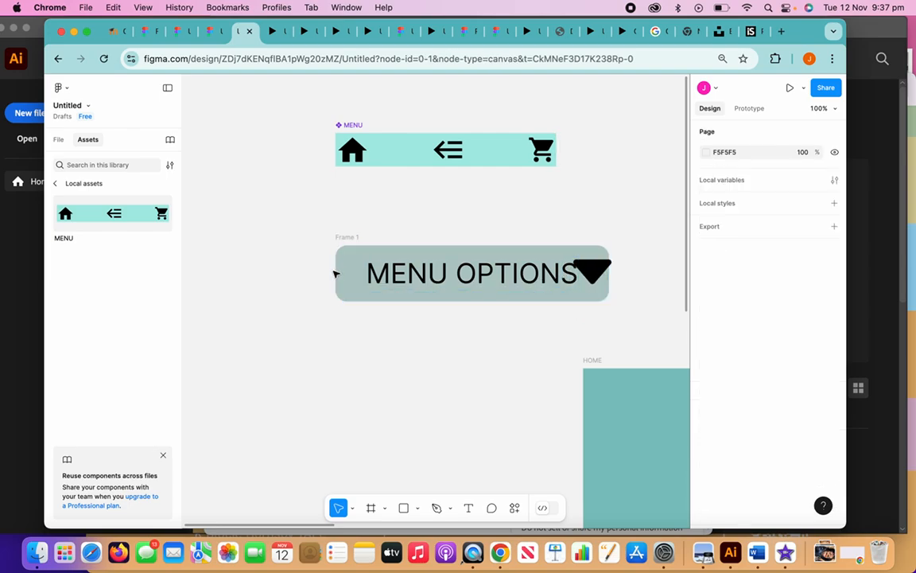
left_click(614, 286)
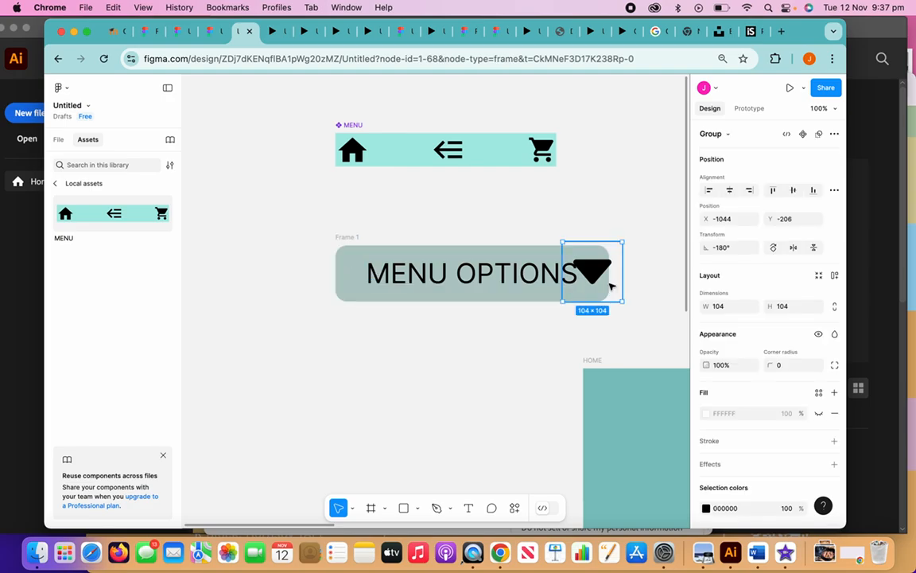
left_click_drag(546, 288, 490, 291)
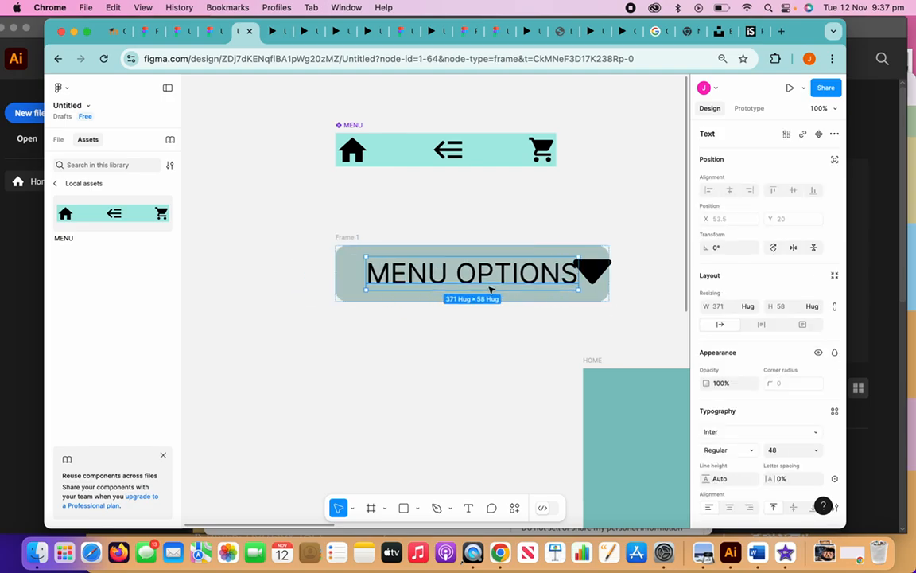
key("super+z")
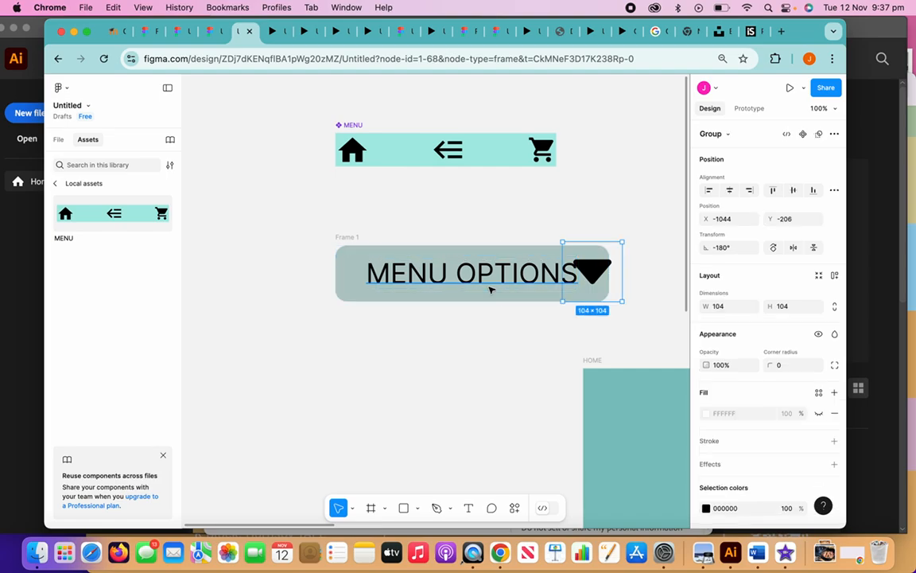
Step: Move the MENU OPTIONS frame to about X -1684, Y -336, widen it further, and place the caret over its right end
left_click_drag(408, 251, 327, 232)
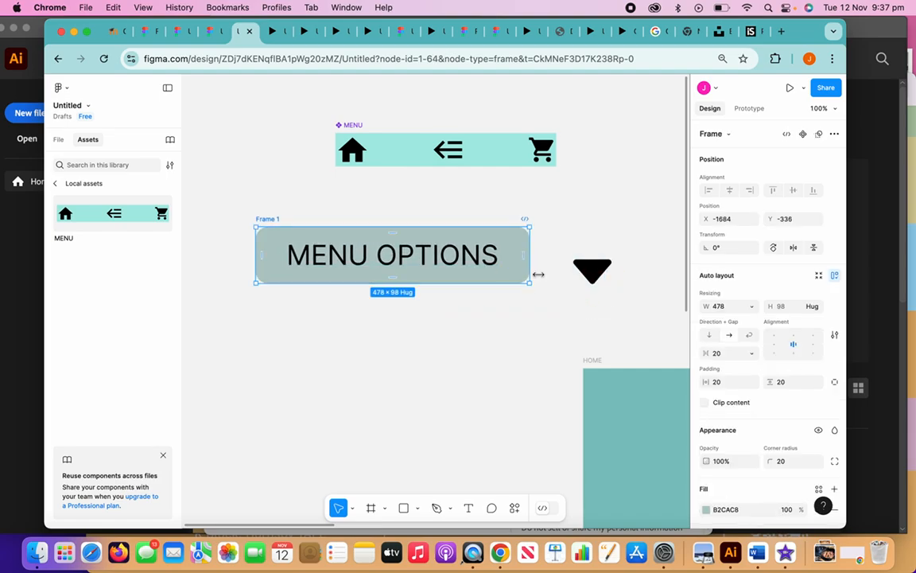
mouse_move(534, 264)
left_mouse_down()
mouse_move(556, 264)
mouse_move(540, 259)
left_mouse_up()
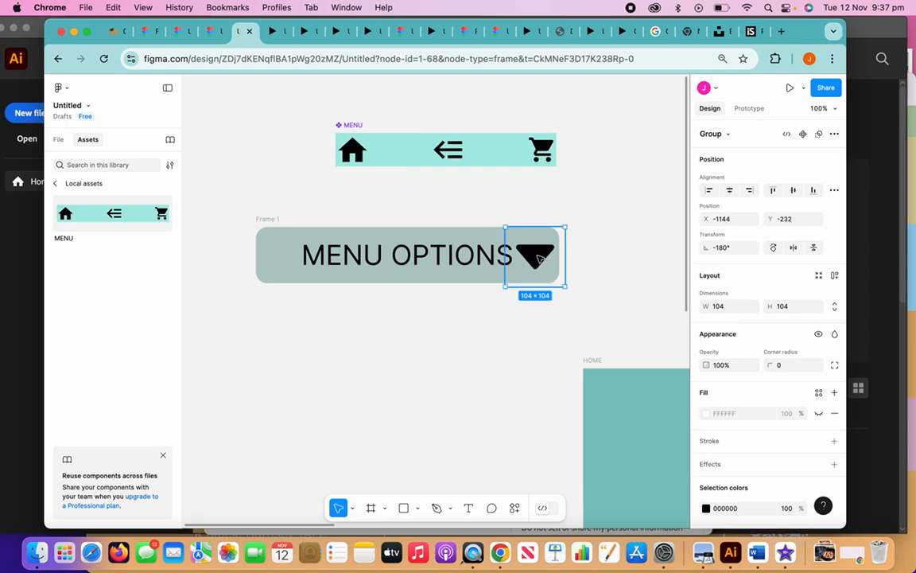
Step: Widen the MENU OPTIONS frame to about 536 and move the caret out below it to about X -1260, Y -50
left_click(481, 247)
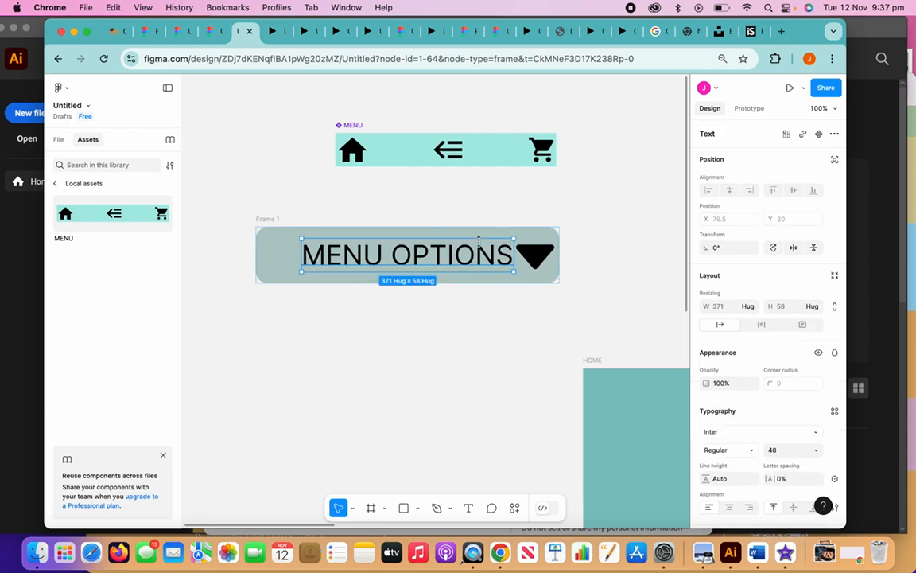
left_click(540, 260)
mouse_move(540, 260)
left_mouse_down()
mouse_move(515, 260)
mouse_move(541, 263)
left_mouse_up()
left_click(475, 278)
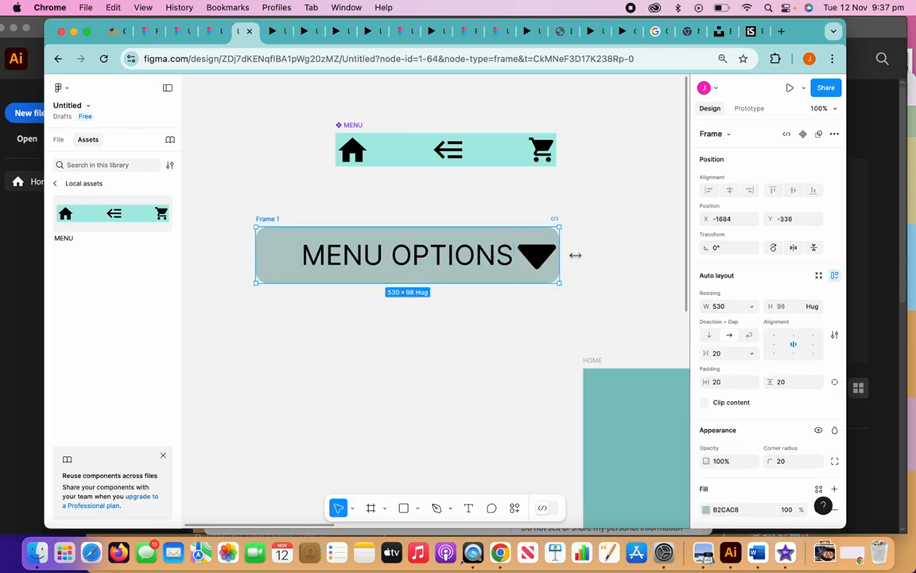
left_click_drag(565, 256, 472, 363)
left_click(537, 262)
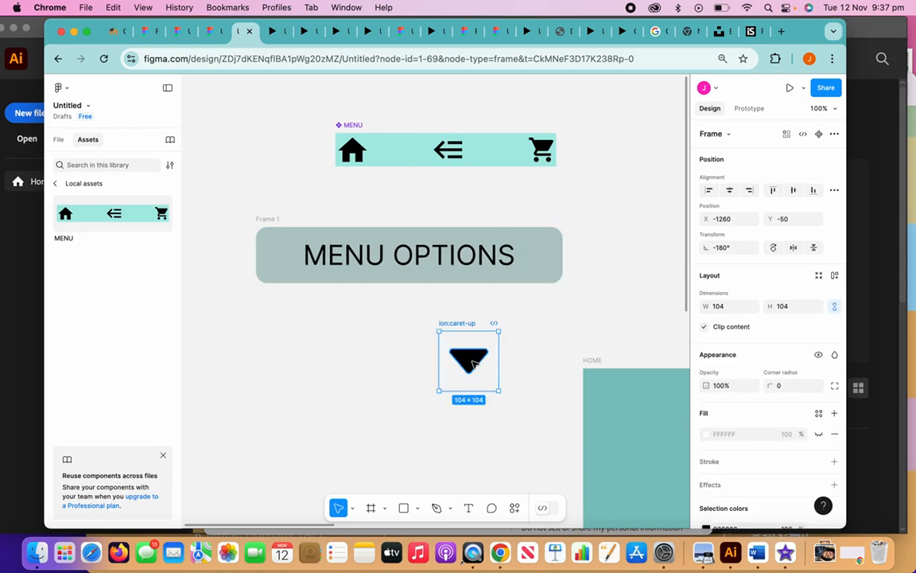
left_click(458, 244)
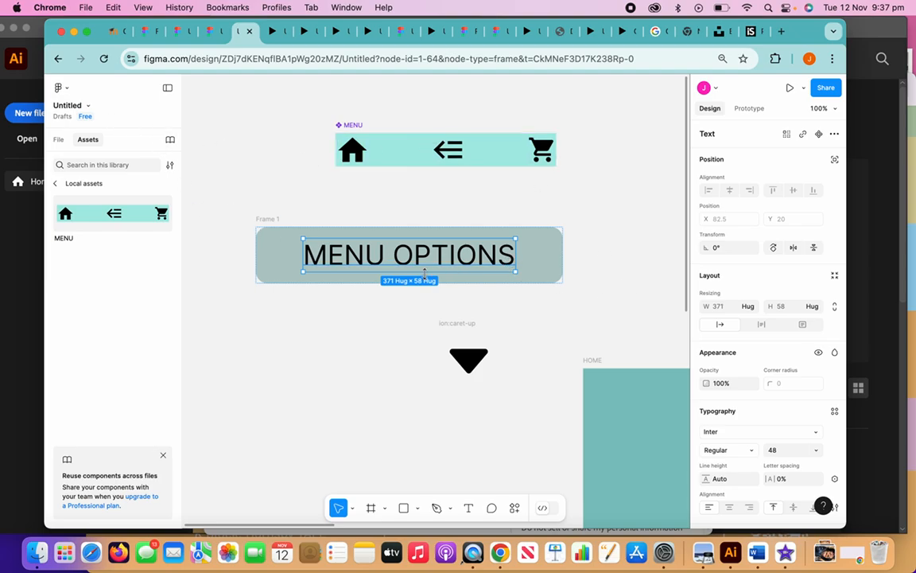
key("Return")
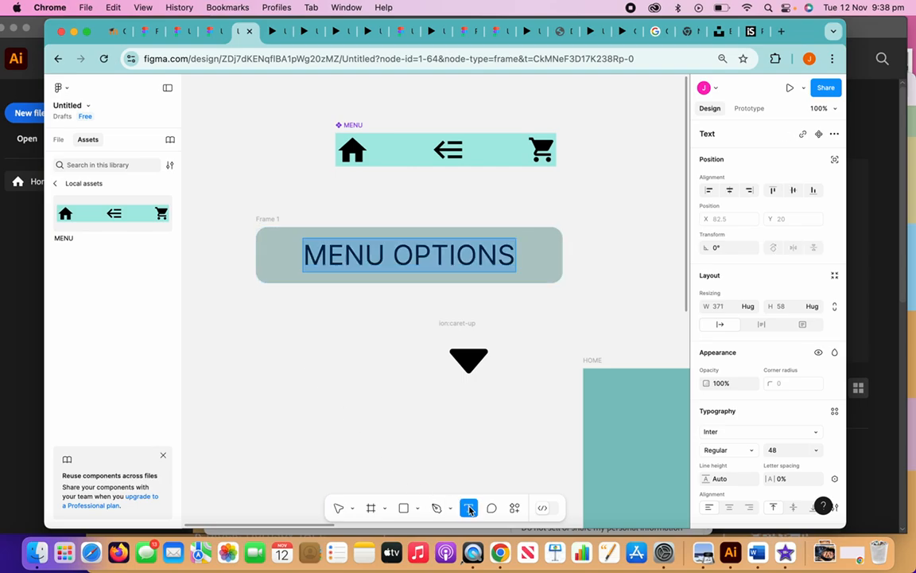
left_click(514, 256)
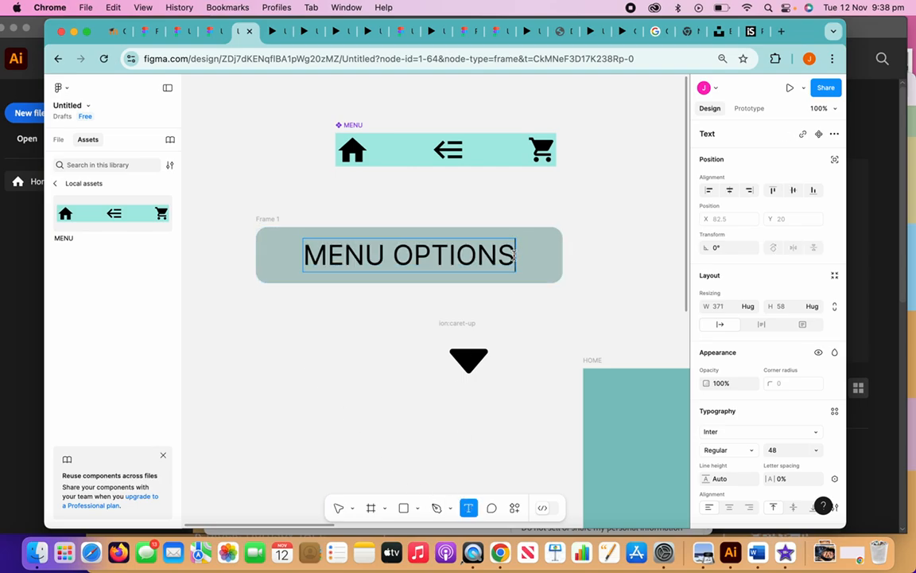
left_click(473, 363)
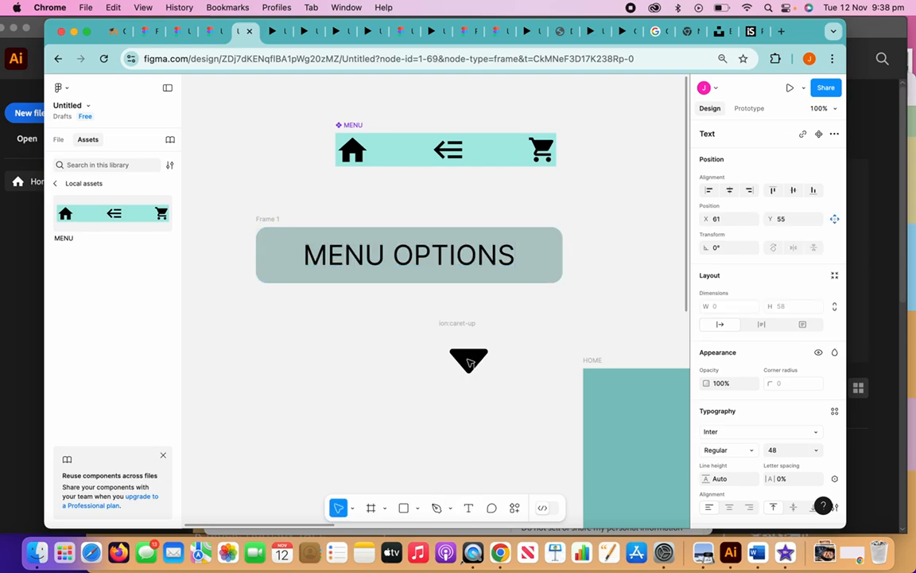
left_click(435, 334)
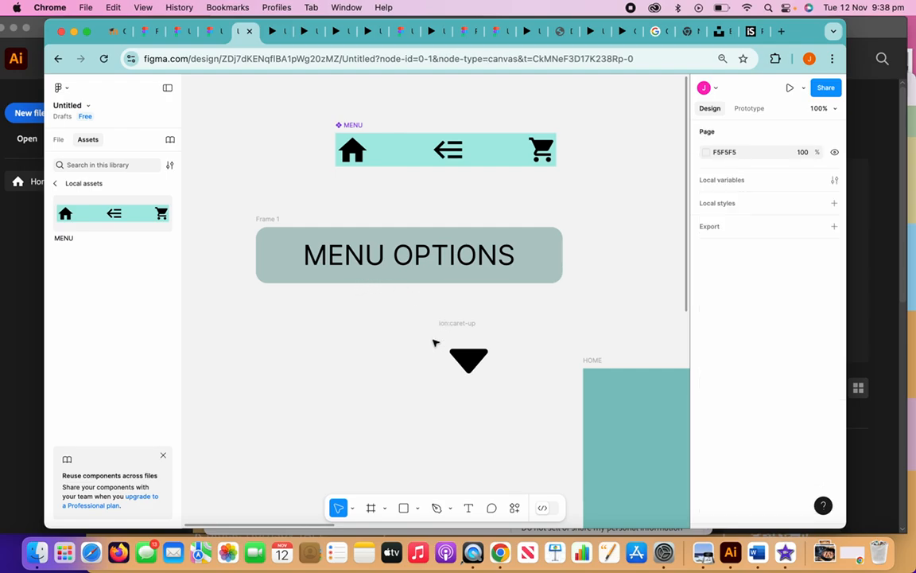
Step: Place the caret shape inside the MENU OPTIONS auto-layout frame after the text, and widen the frame to about 539
left_click_drag(472, 367, 533, 267)
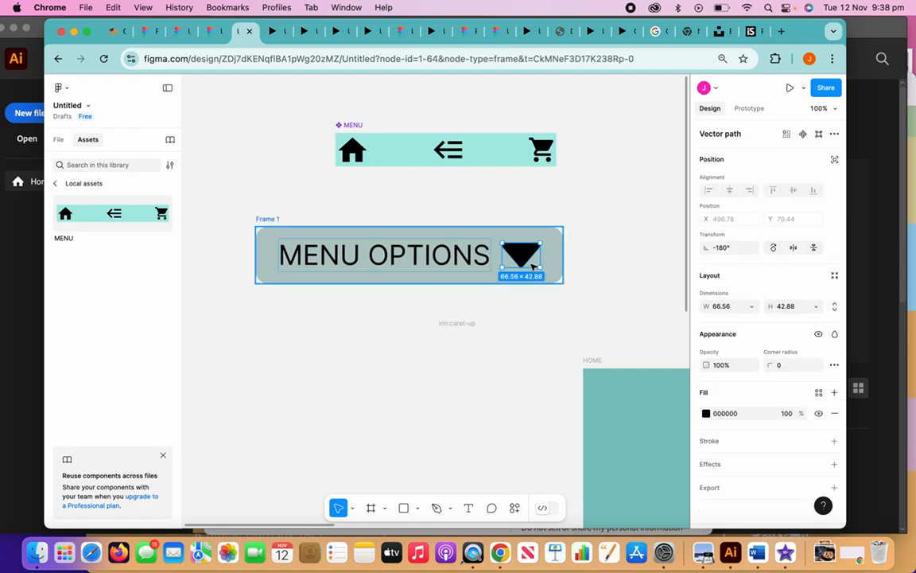
left_click(561, 259)
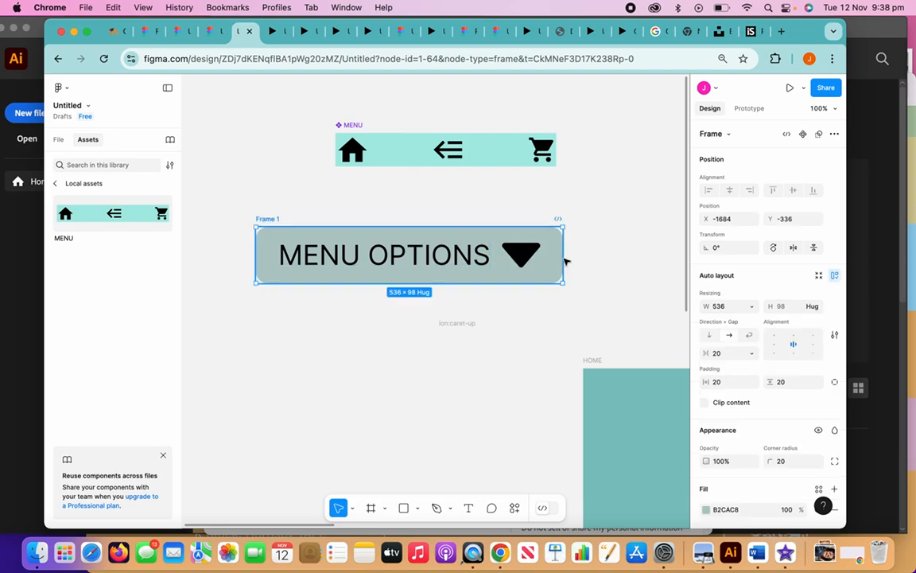
mouse_move(563, 257)
left_mouse_down()
mouse_move(516, 260)
mouse_move(612, 264)
mouse_move(511, 264)
mouse_move(583, 264)
mouse_move(564, 264)
left_mouse_up()
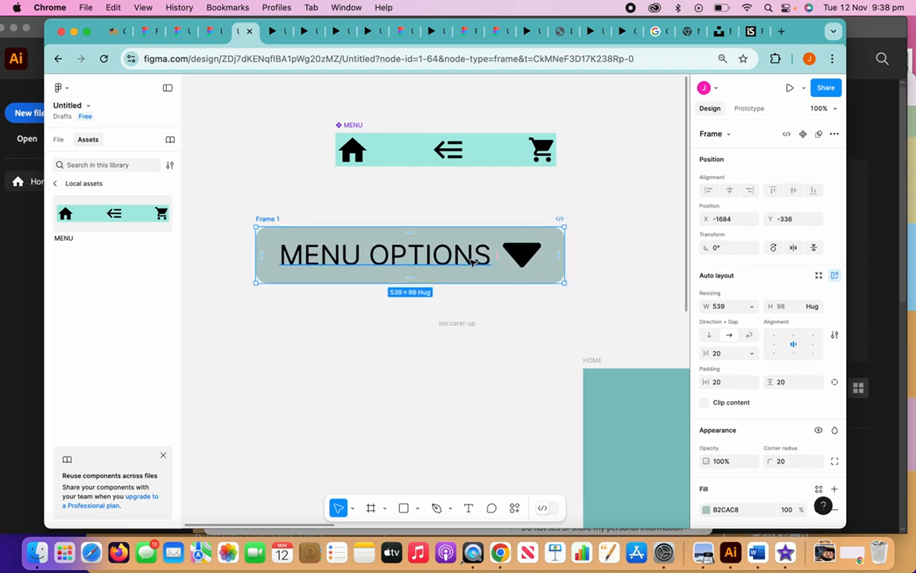
left_click(472, 261)
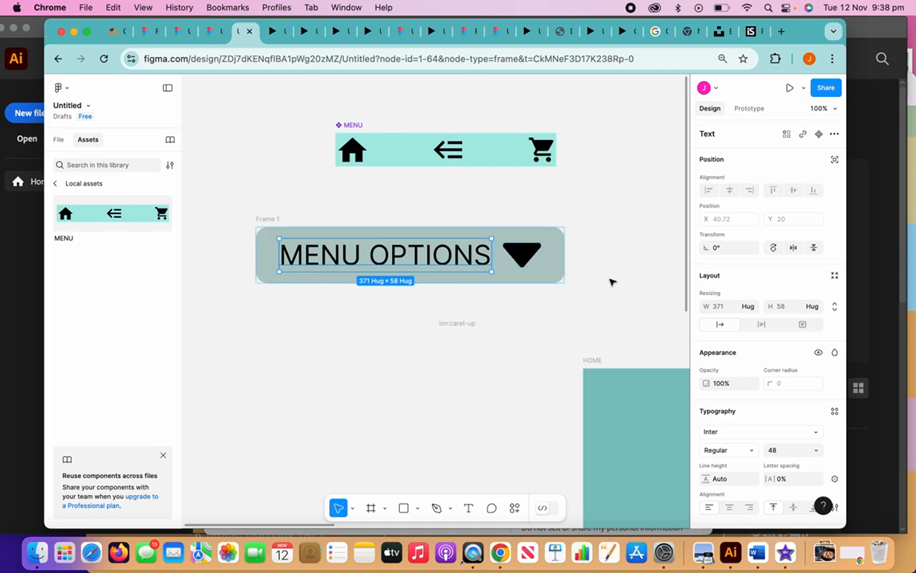
scroll(612, 281, "down", 2)
scroll(766, 327, "down", 4)
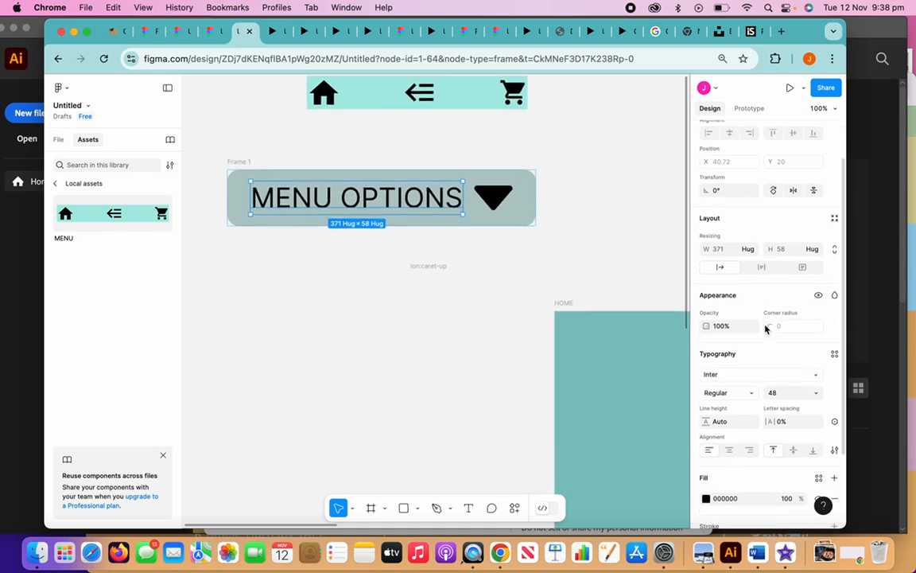
scroll(766, 327, "up", 3)
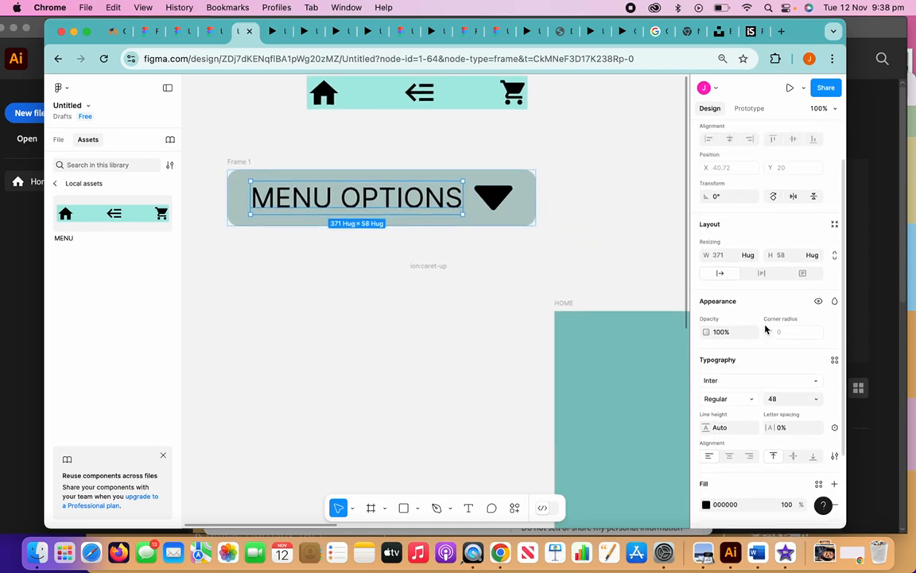
scroll(766, 327, "down", 2)
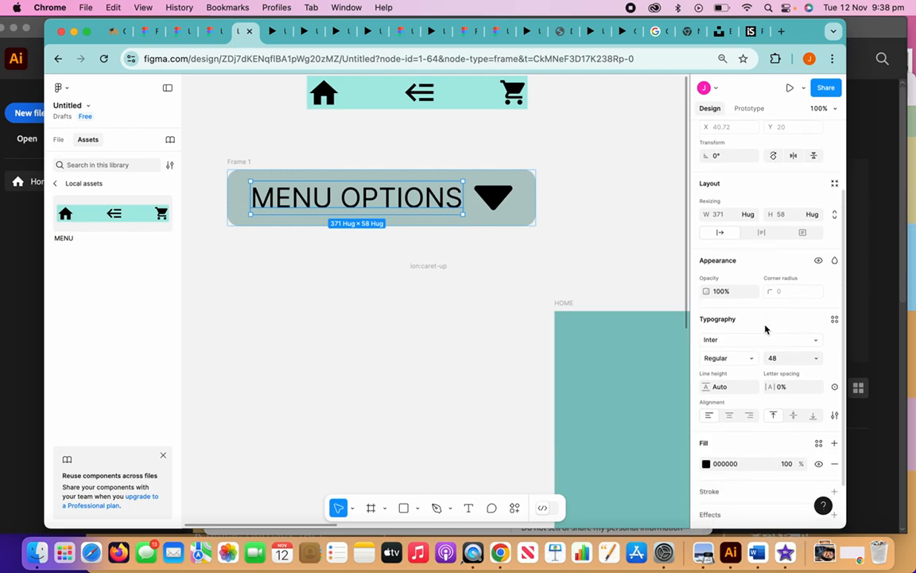
scroll(766, 327, "down", 2)
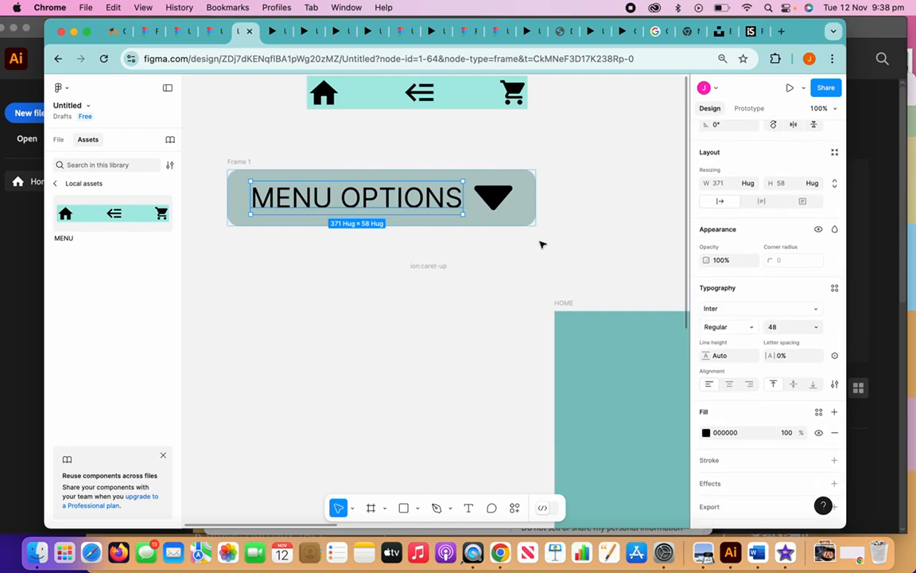
Step: Align the MENU OPTIONS frame's auto-layout contents to the center and widen the frame to about 546
left_click(500, 183)
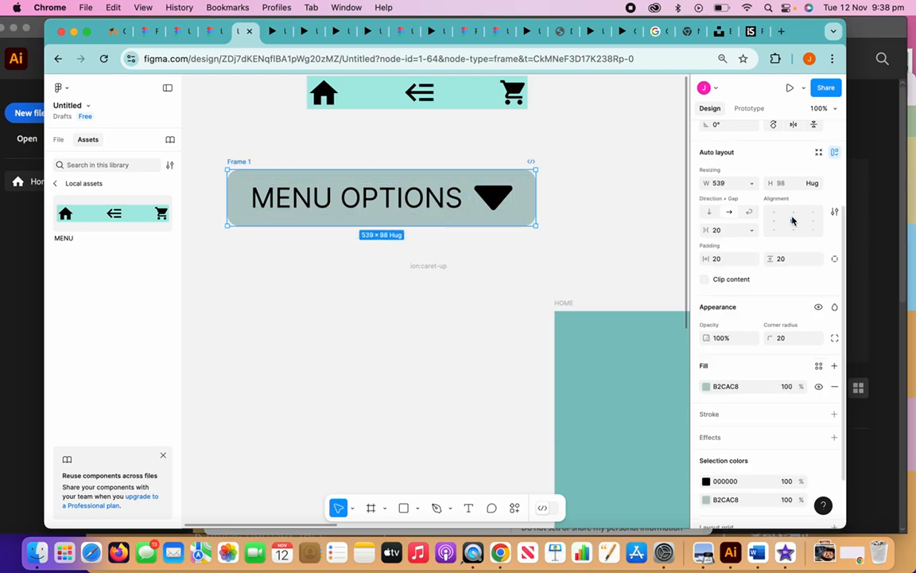
left_click(793, 221)
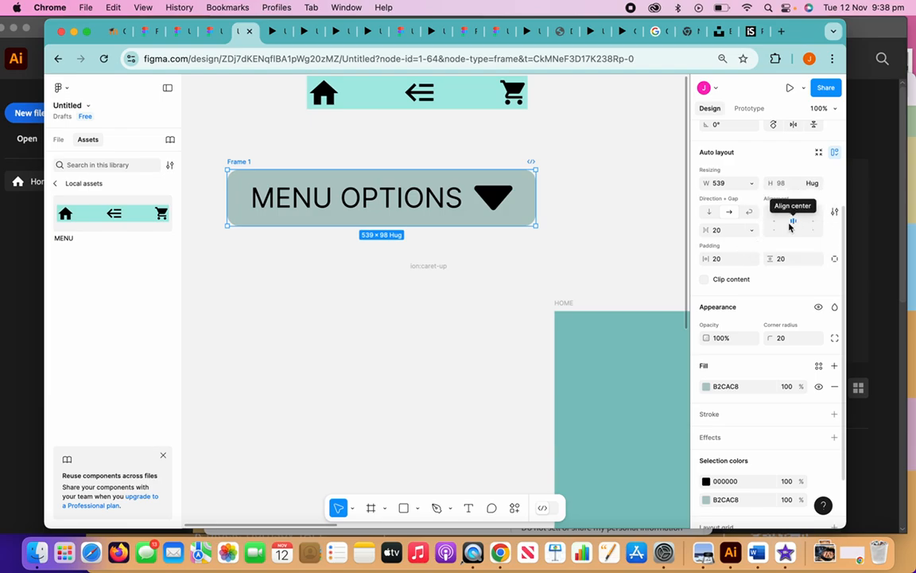
mouse_move(538, 197)
left_mouse_down()
mouse_move(673, 205)
mouse_move(539, 212)
left_mouse_up()
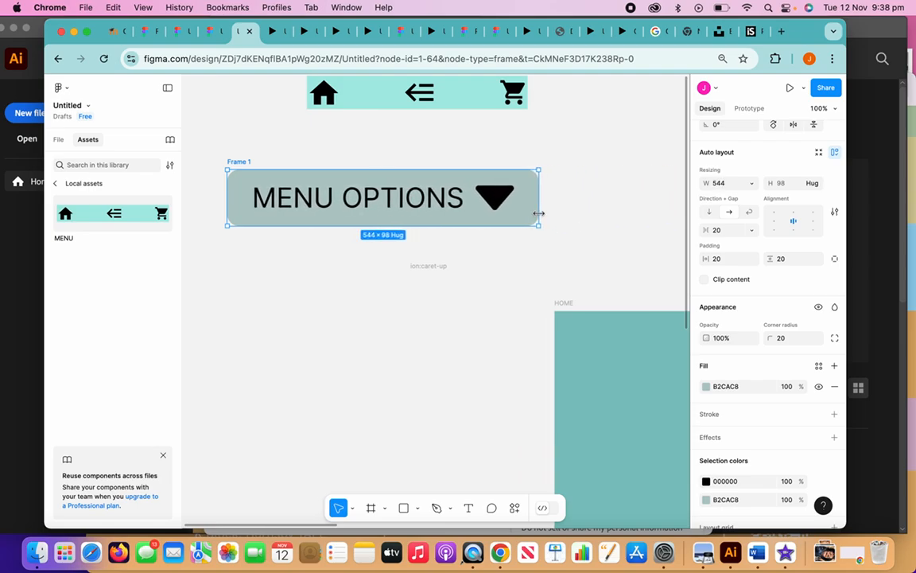
Step: Set the font size of the MENU OPTIONS text to 32
double_click(455, 198)
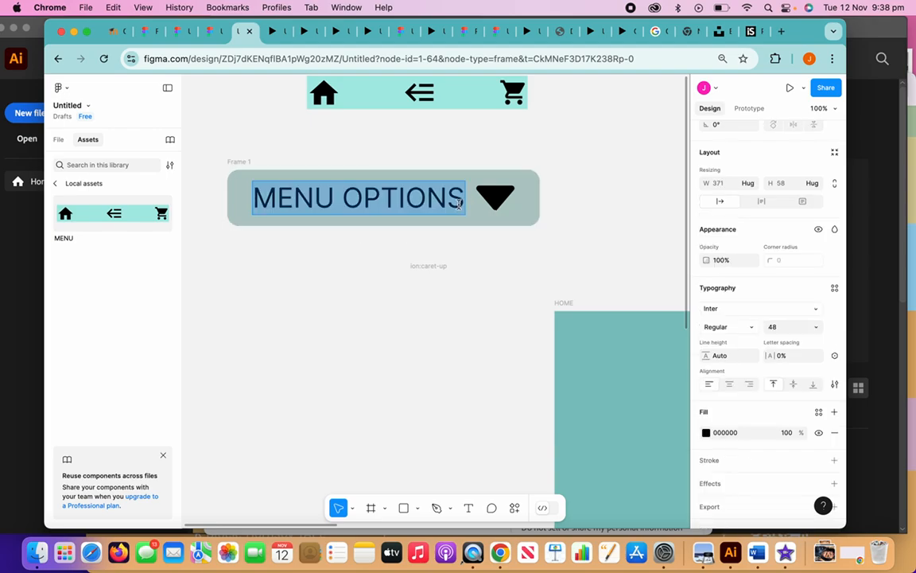
left_click(460, 202)
left_click_drag(460, 202, 231, 182)
scroll(786, 413, "down", 1)
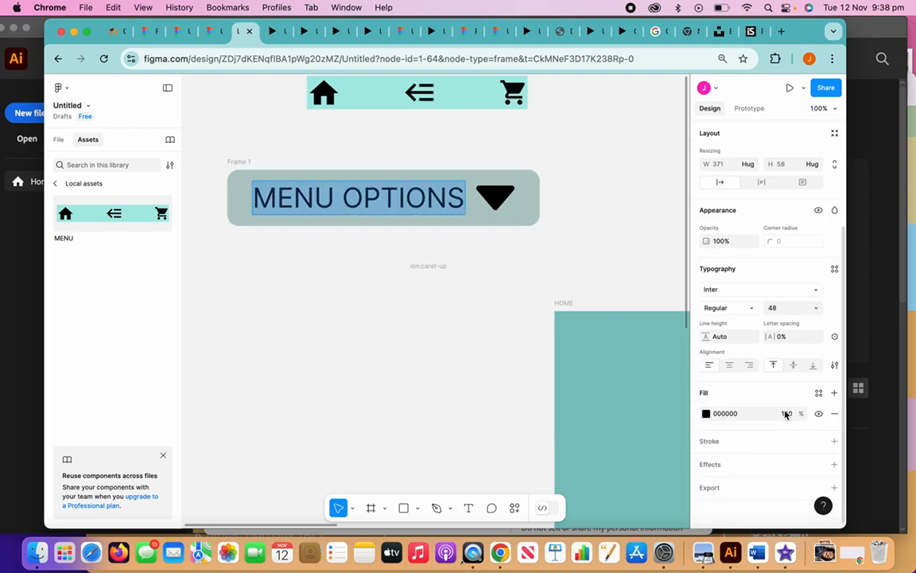
left_click(813, 308)
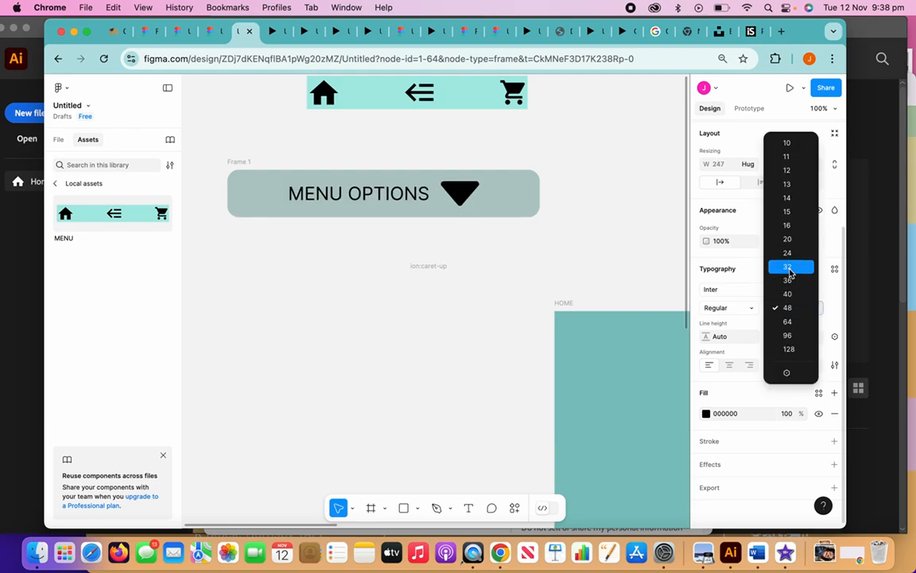
left_click(788, 268)
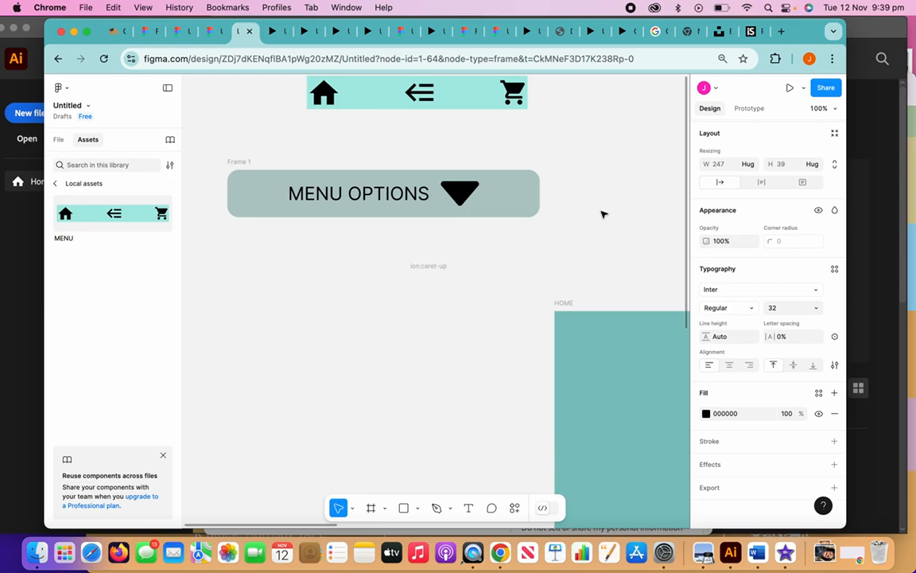
Step: Narrow the MENU OPTIONS frame to about 414 wide and shrink its caret to about 45 × 27
left_click(539, 197)
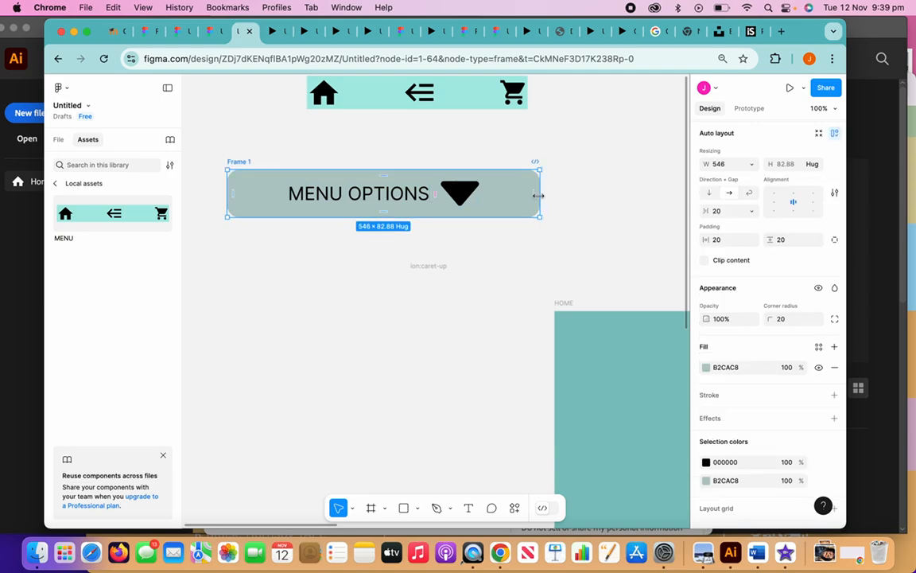
left_click_drag(539, 195, 464, 195)
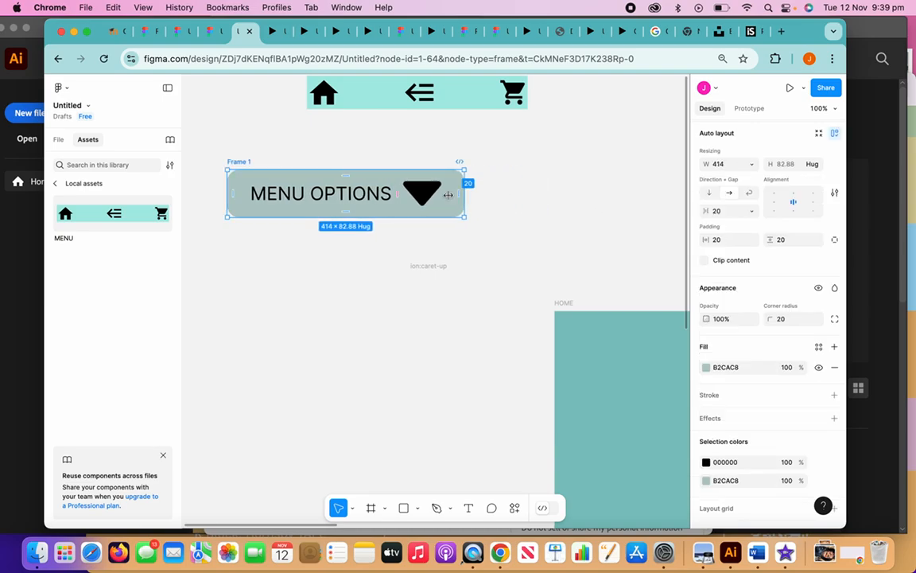
double_click(424, 195)
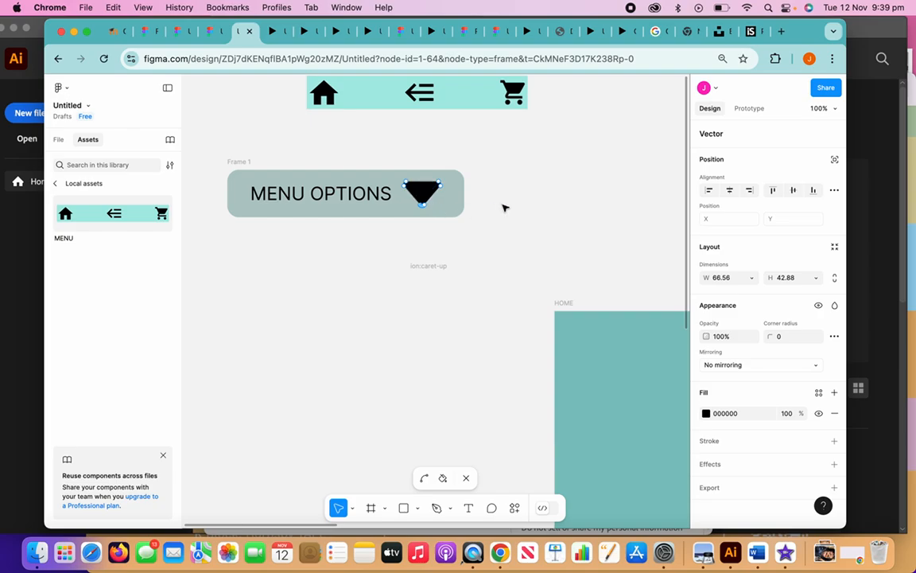
key("Escape")
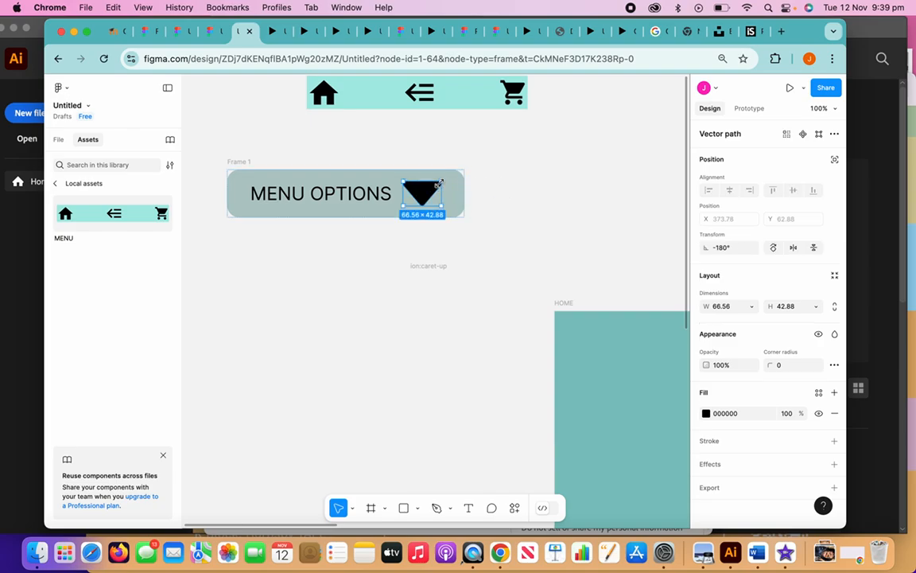
left_click_drag(438, 184, 435, 185)
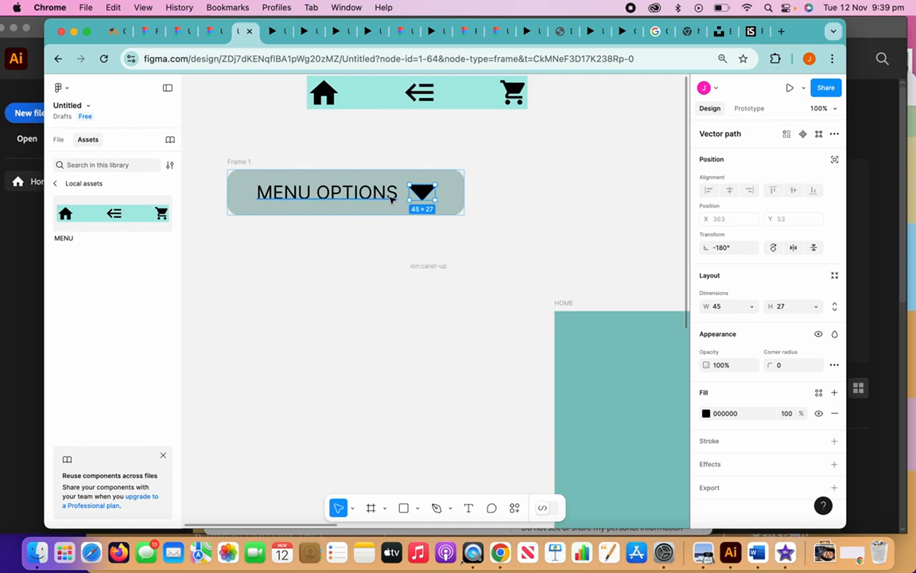
Step: Move the button frame up to about X -1685, Y -355 and rename it MENU
left_click(247, 162)
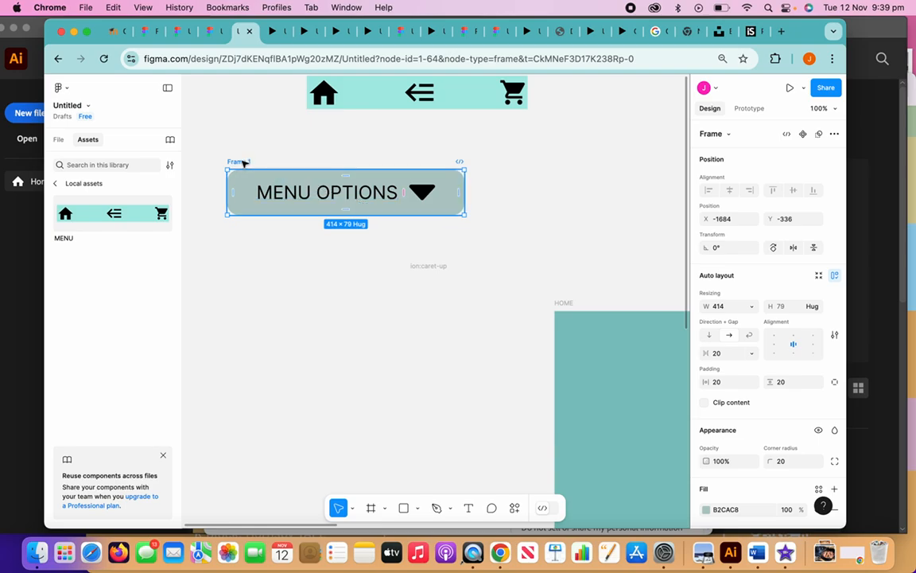
left_click_drag(243, 162, 237, 151)
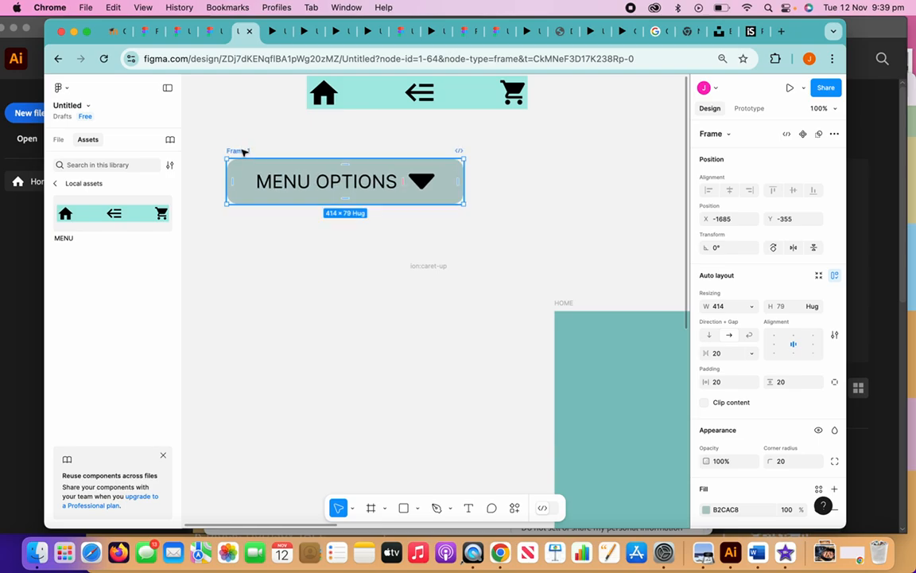
double_click(241, 150)
key("BackSpace")
type("MENU")
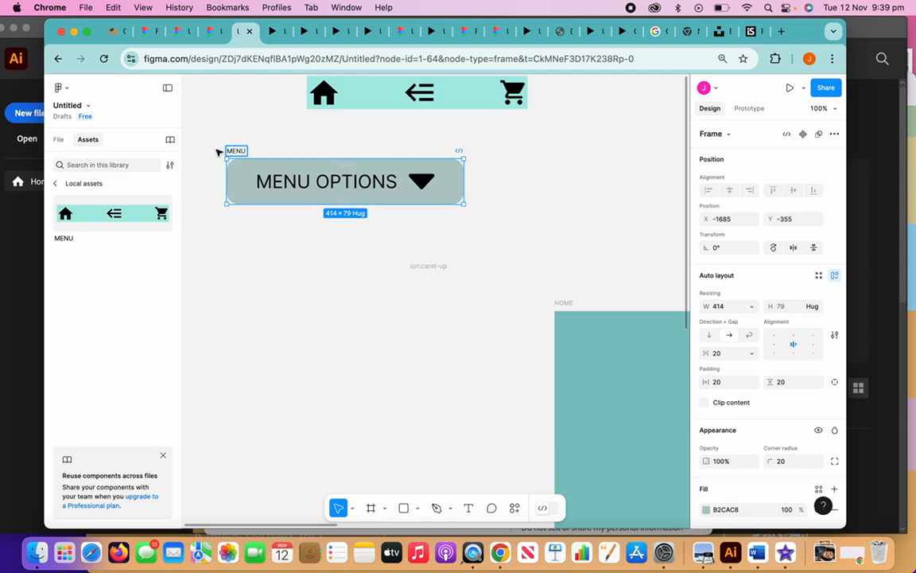
left_click(236, 142)
Step: Duplicate the MENU button frame below the original at about X -1680, Y -168 and rename the copy DROP DOWN OPTIONS
left_click(247, 180)
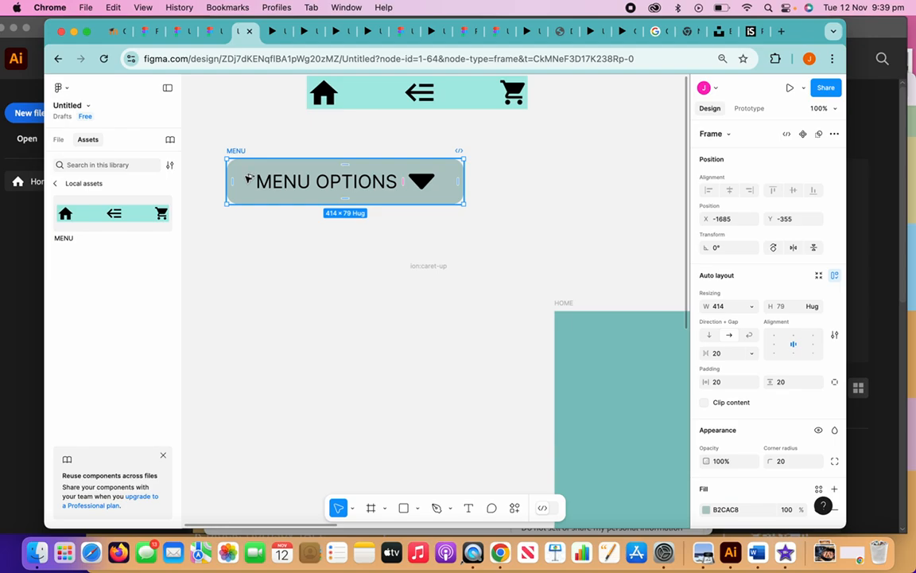
left_click_drag(247, 180, 249, 282)
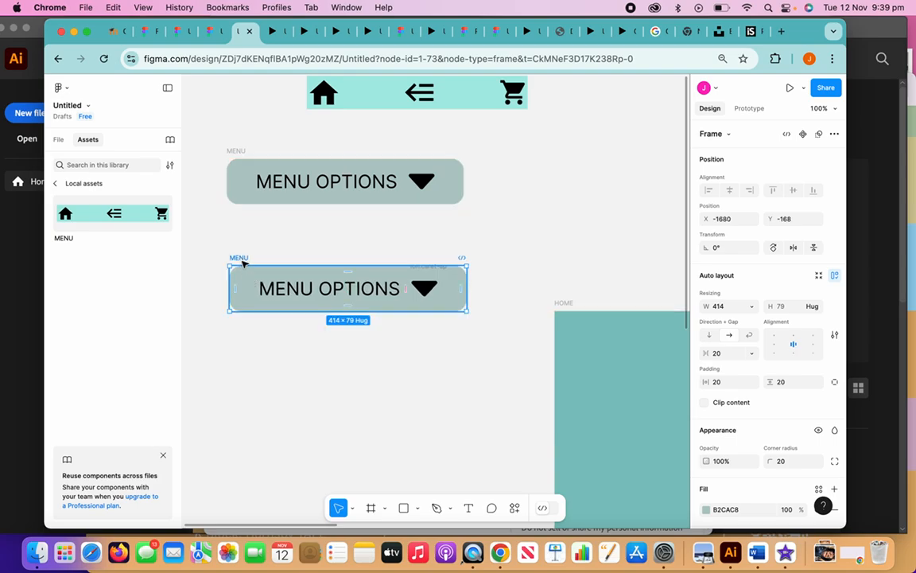
double_click(246, 259)
key("BackSpace")
type("DROP DOWN OPTIONS")
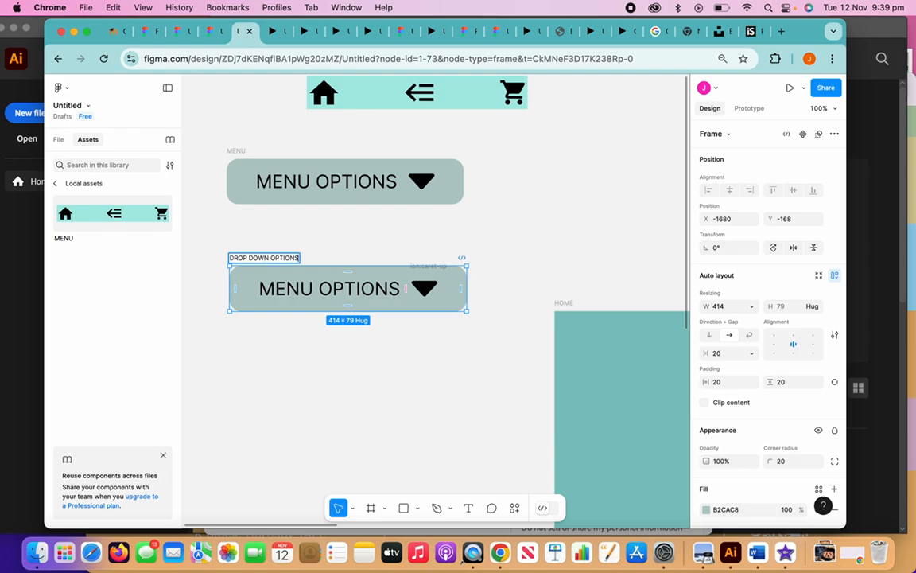
left_click(374, 286)
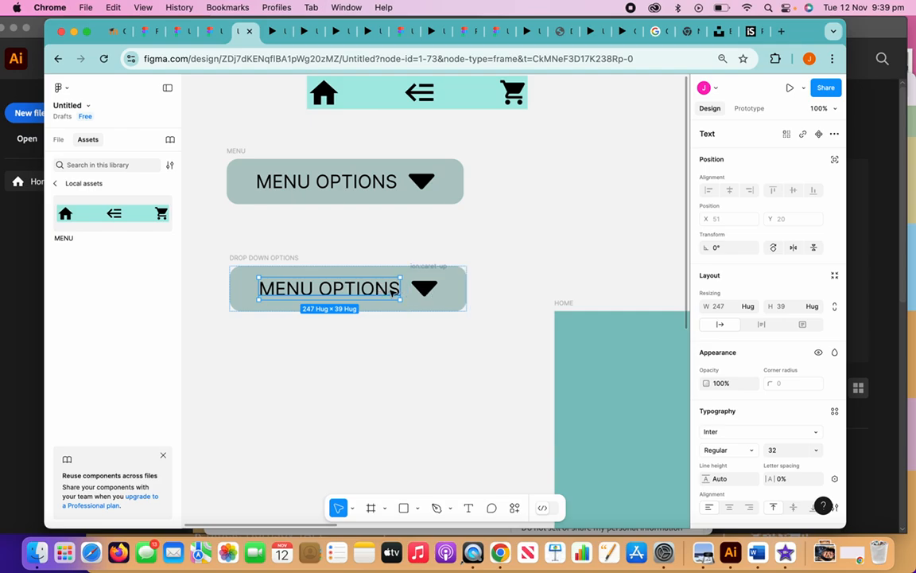
Step: Replace the text in the DROP DOWN OPTIONS frame with EGGS and delete the frame's caret
double_click(392, 292)
left_click(400, 292)
left_click_drag(400, 291, 225, 288)
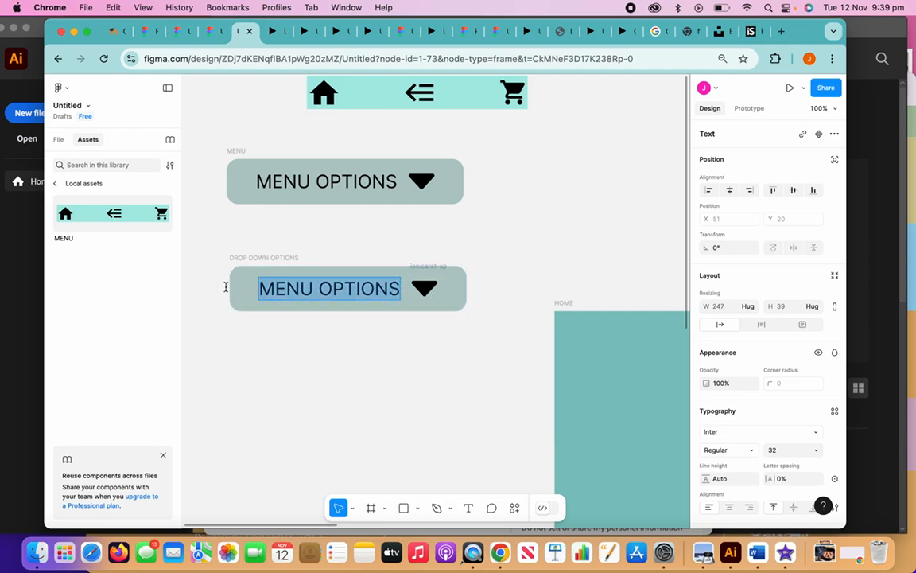
key("BackSpace")
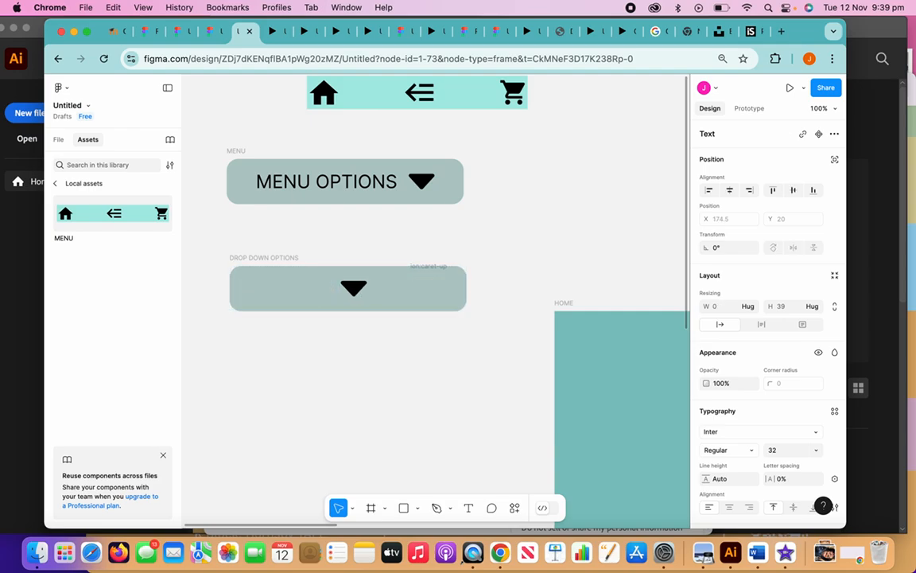
scroll(433, 298, "right", 10)
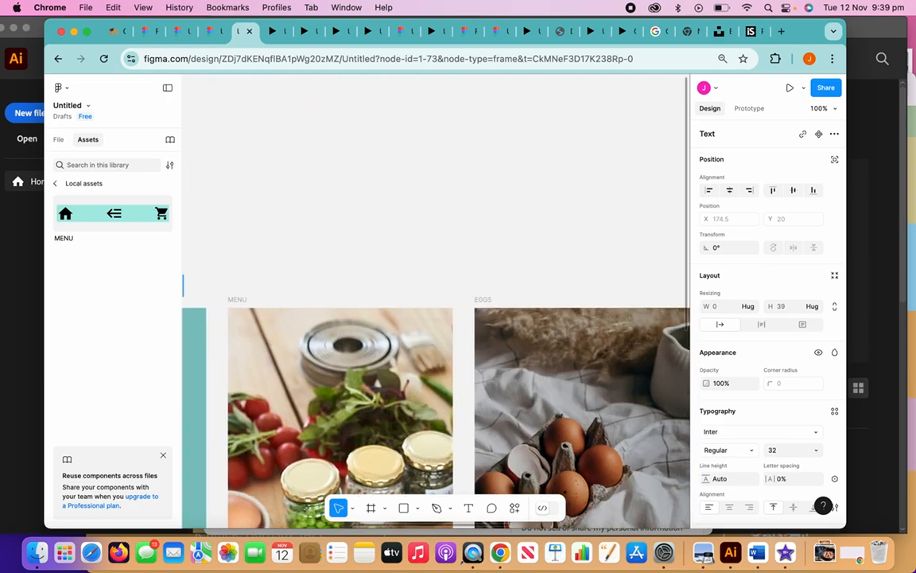
scroll(435, 398, "right", 10)
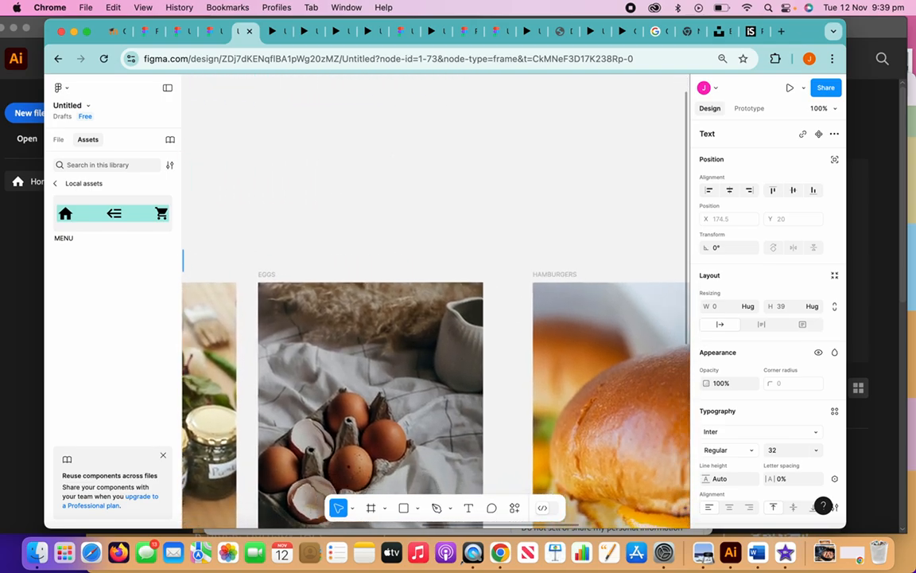
scroll(436, 303, "left", 10)
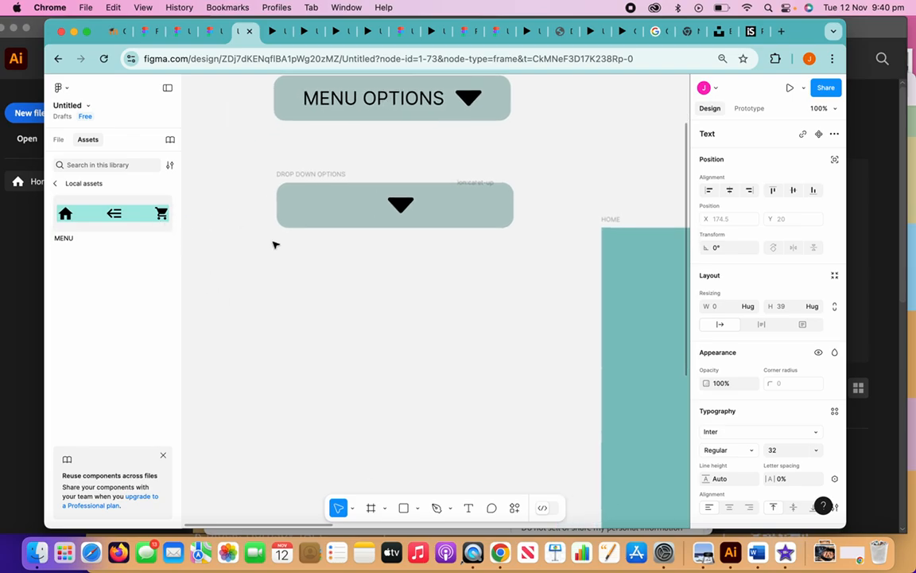
type("EGGS")
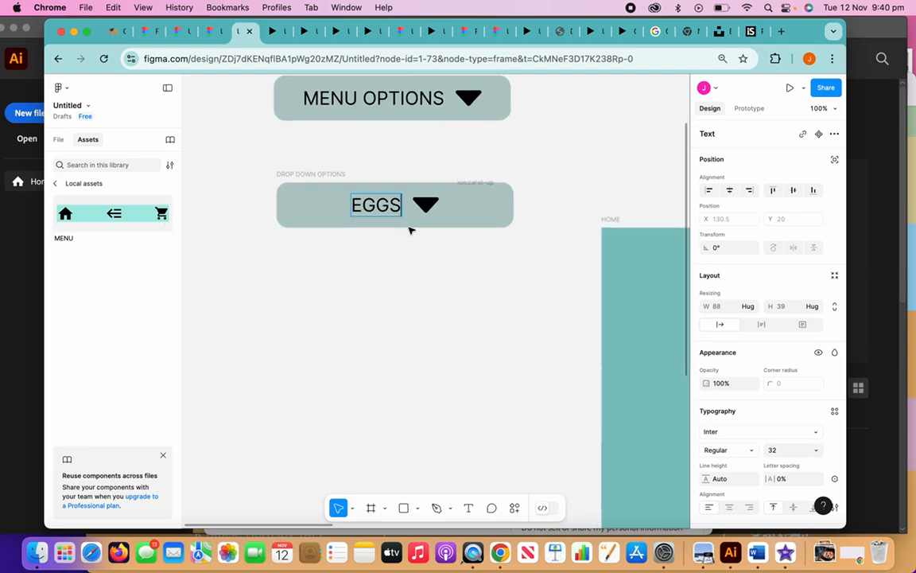
key("Escape")
left_click(425, 206)
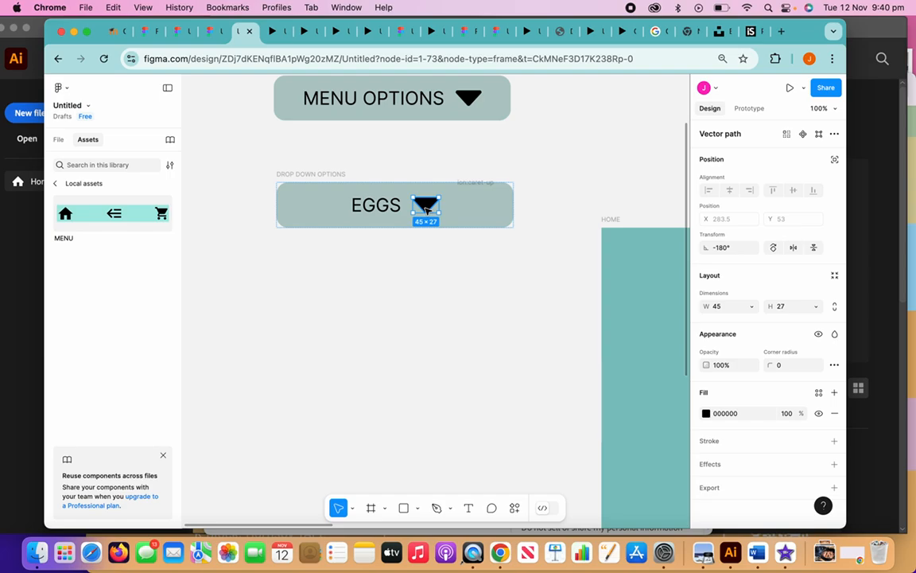
key("Delete")
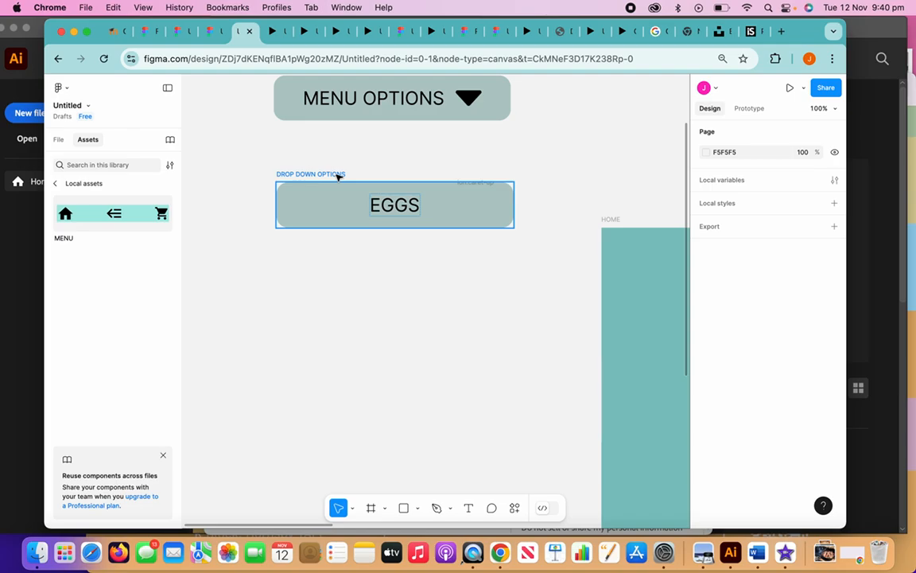
Step: Duplicate the EGGS frame directly below the original and change the copy's text to HAMBURGERS
left_click_drag(337, 176, 338, 236)
double_click(393, 263)
double_click(404, 264)
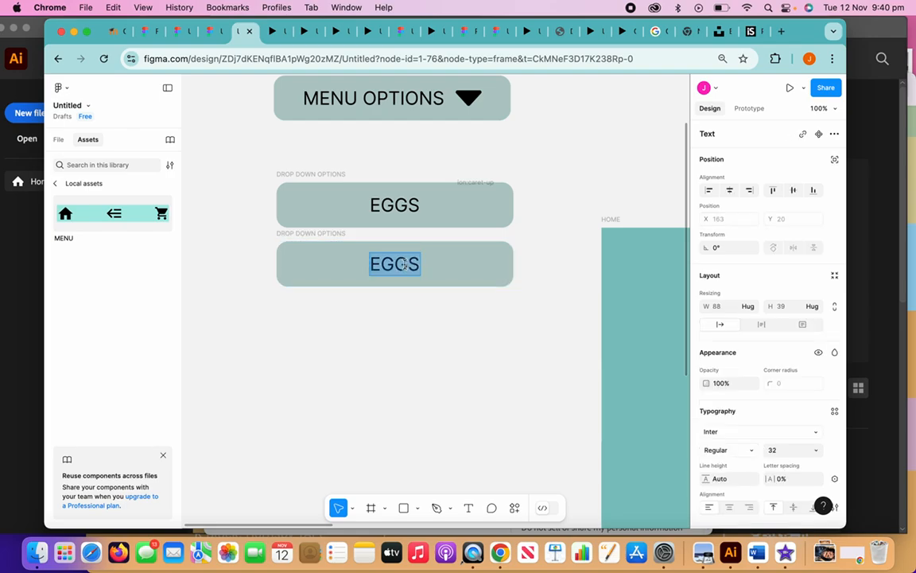
key("BackSpace")
type("HA")
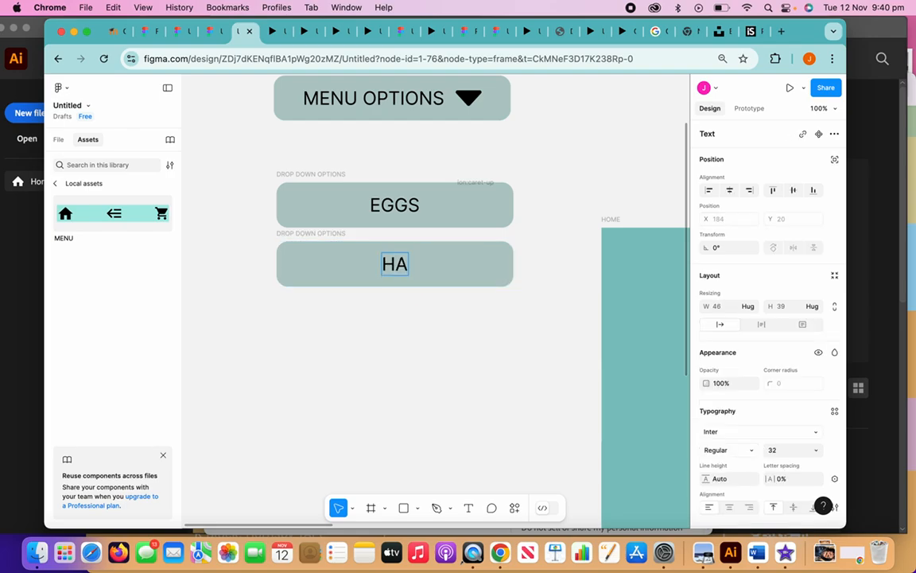
type("MBURGER")
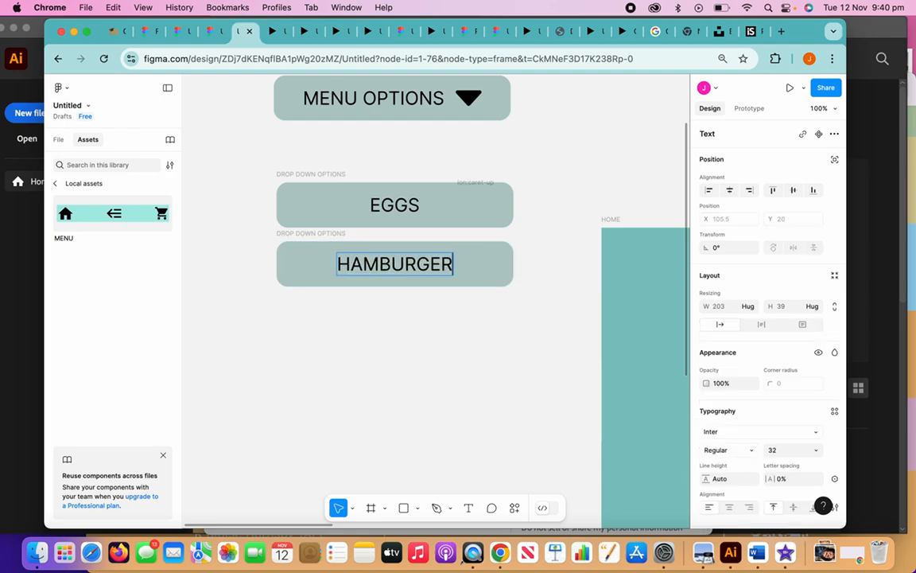
type("S")
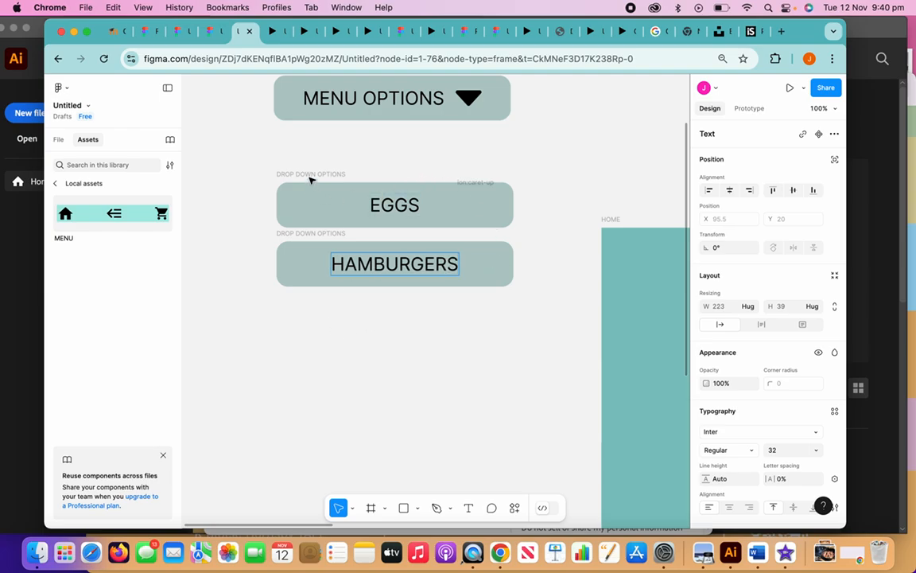
key("Escape")
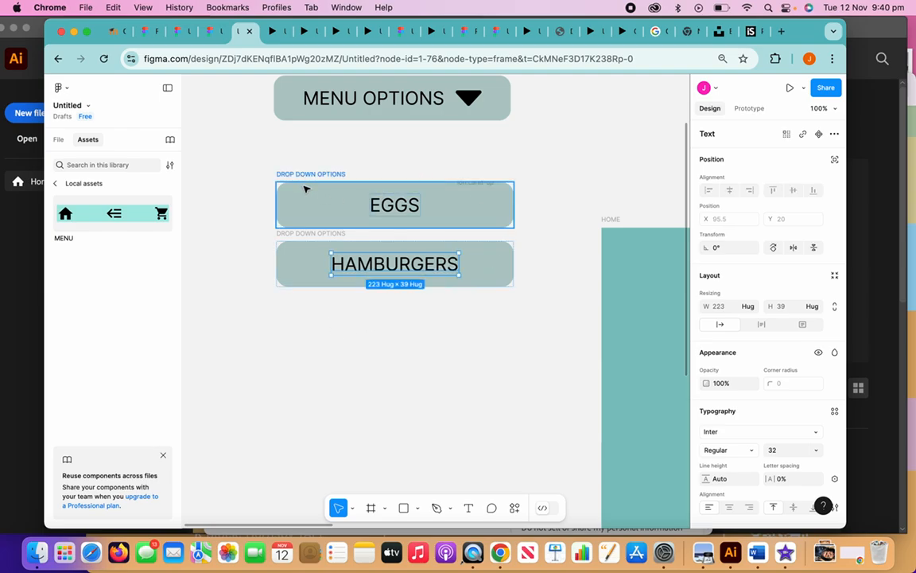
Step: Change the EGGS frame's fill to light yellow-green E4F0A4
left_click(310, 194)
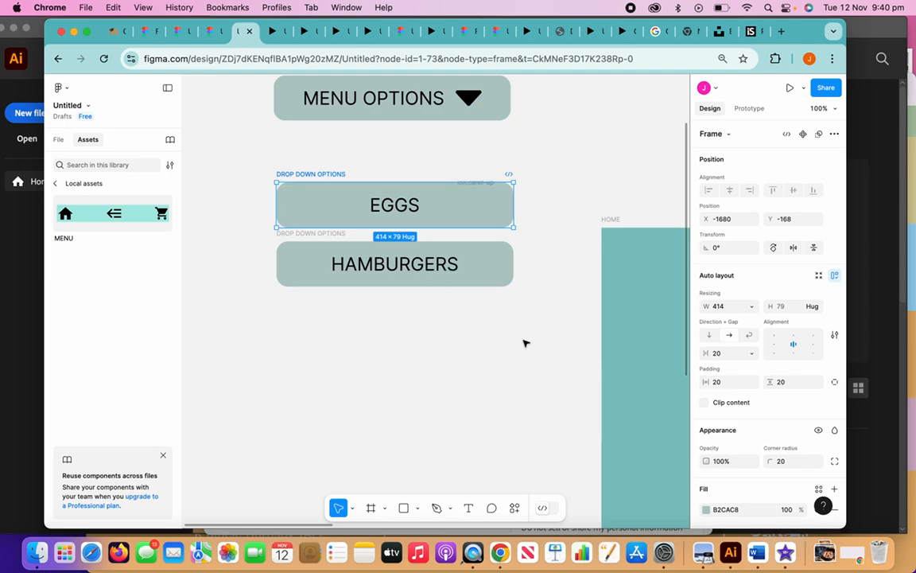
scroll(738, 368, "down", 3)
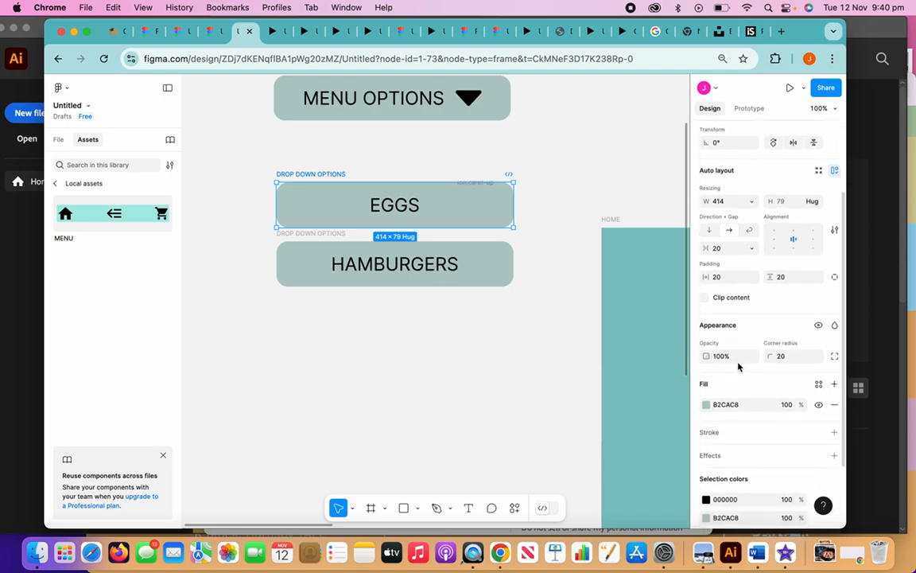
left_click(706, 405)
left_click_drag(615, 397, 604, 395)
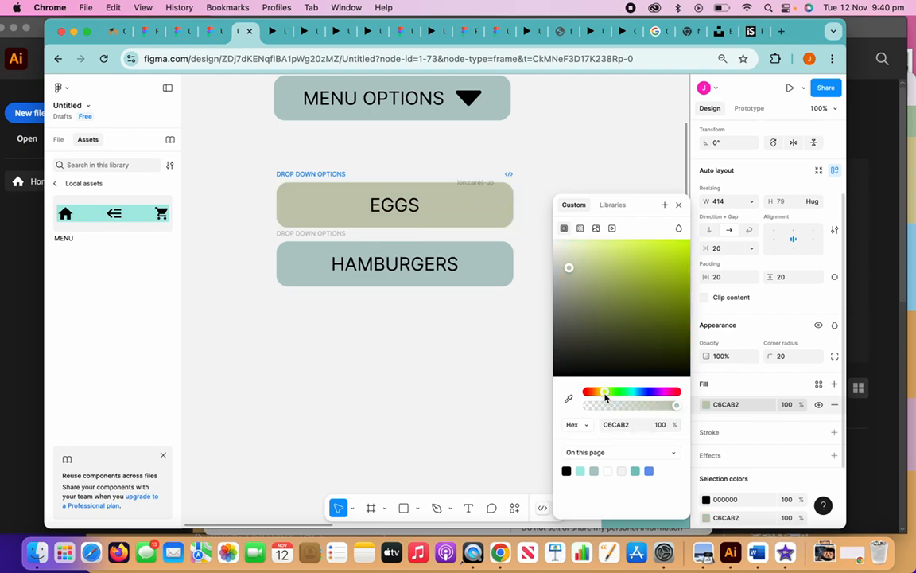
left_click(605, 250)
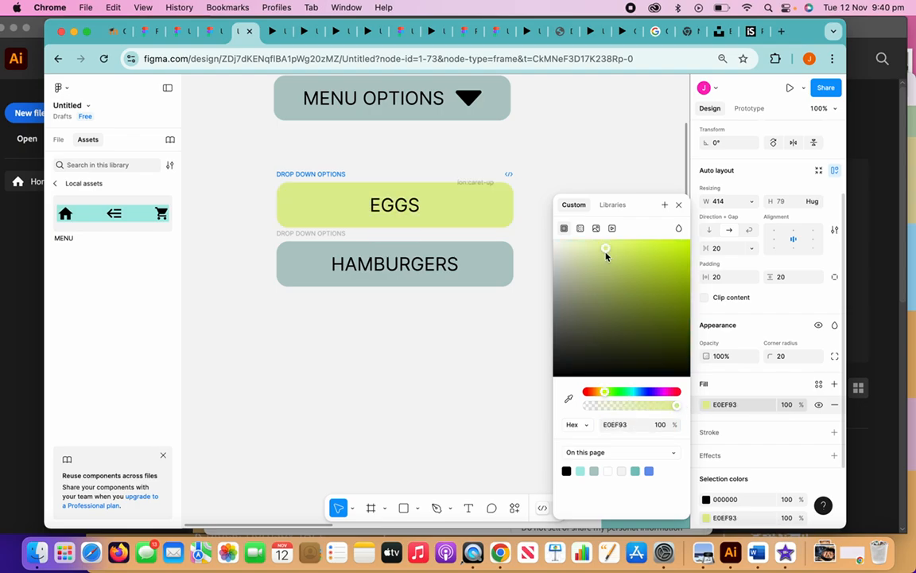
left_click(602, 261)
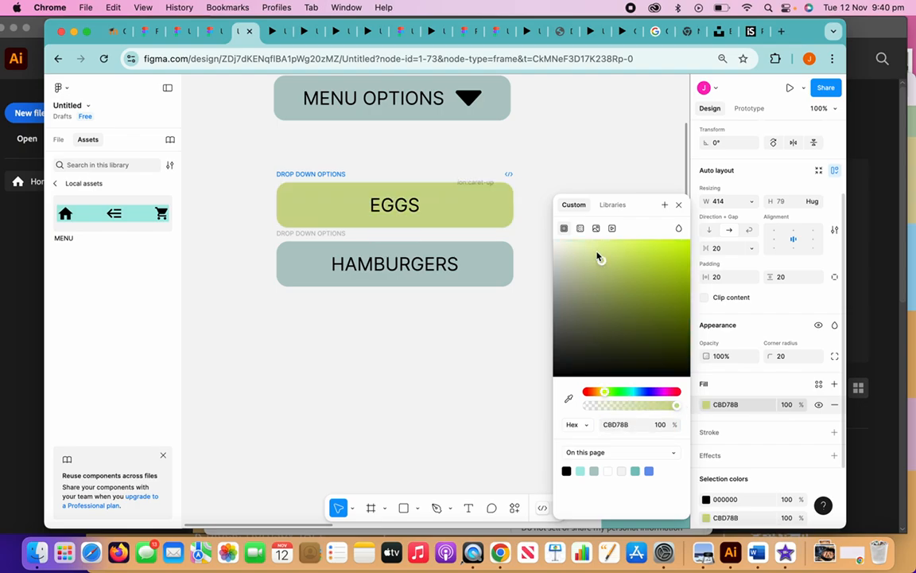
left_click(597, 248)
Step: Change the HAMBURGERS frame's fill to light orange FFC681
left_click(476, 258)
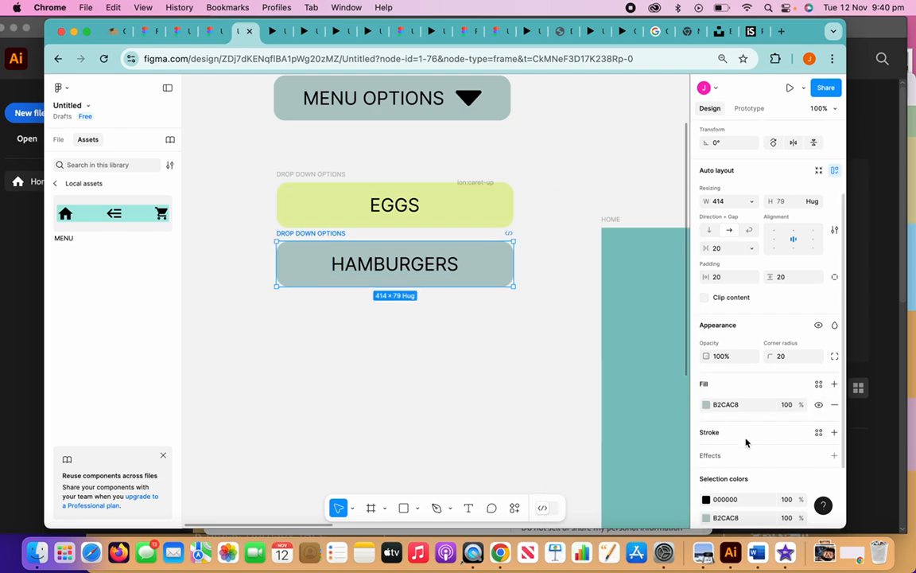
scroll(745, 441, "down", 3)
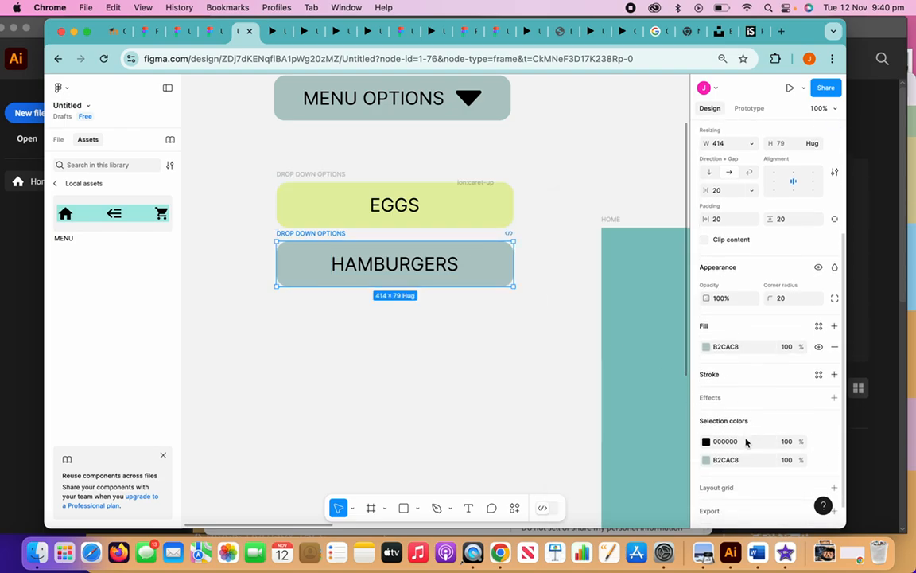
left_click(706, 346)
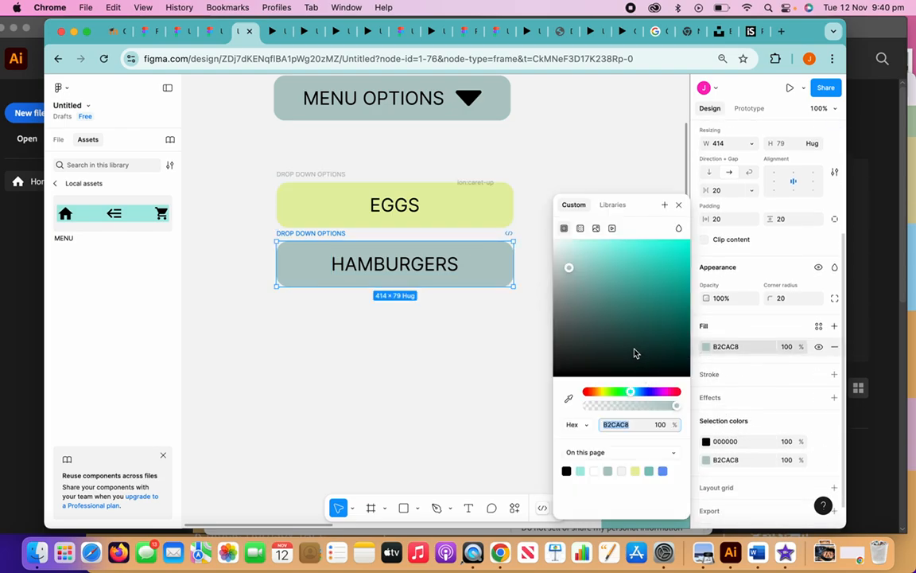
left_click_drag(601, 393, 596, 392)
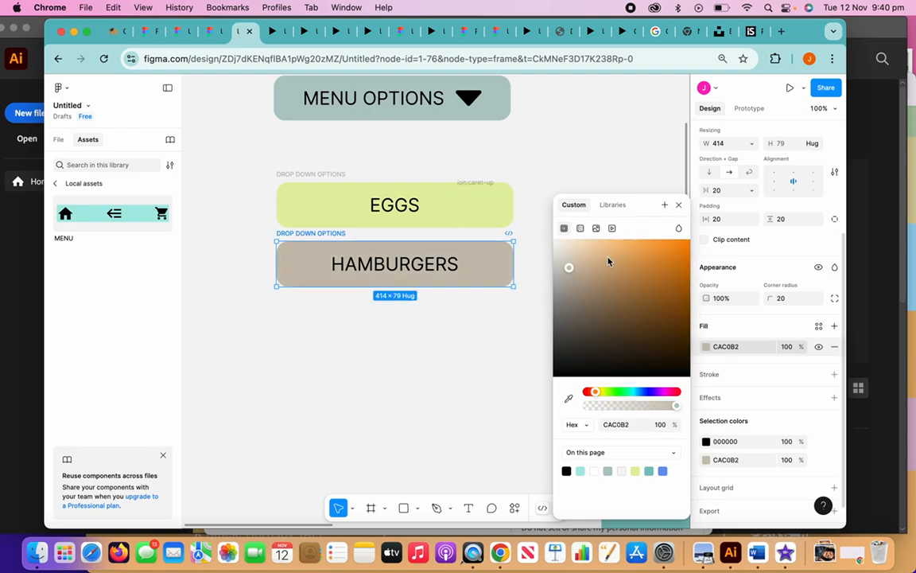
left_click_drag(609, 261, 625, 243)
left_click(542, 170)
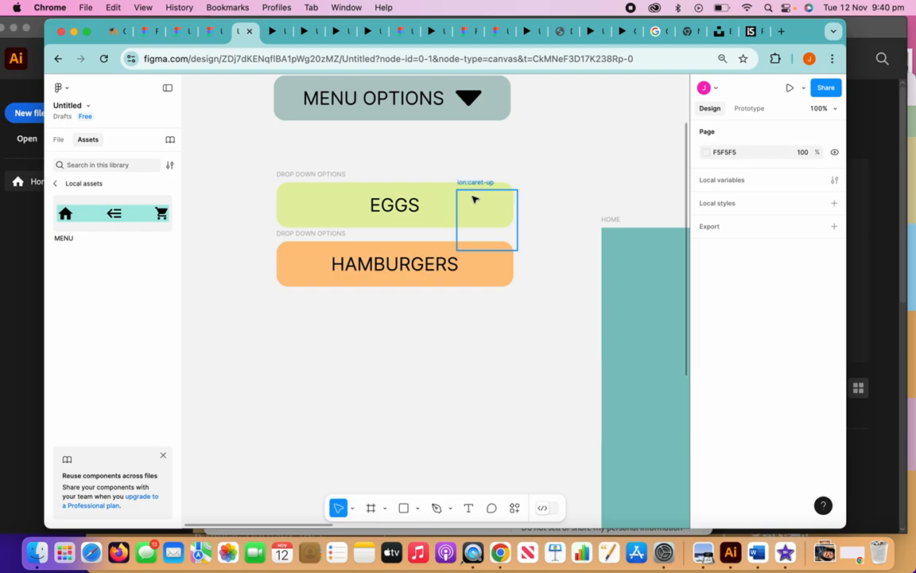
Step: Move the EGGS and HAMBURGERS frames up together to Y -180 and Y -77
left_click(333, 175)
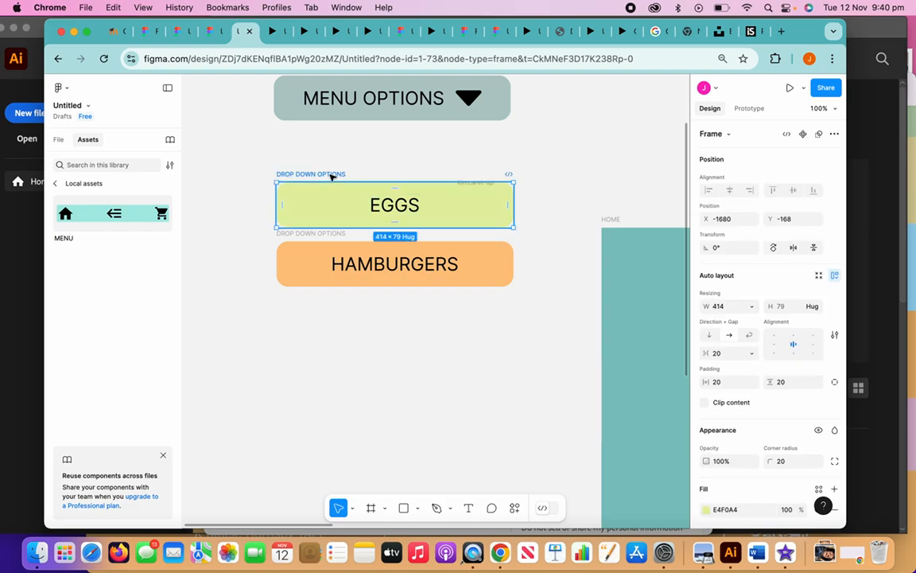
left_click(317, 234, "shift")
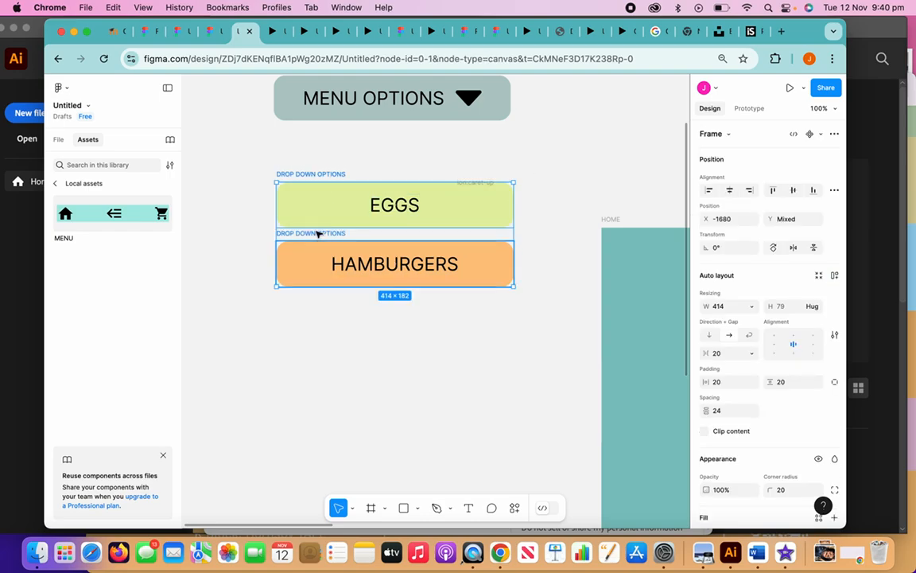
left_click_drag(318, 236, 313, 247)
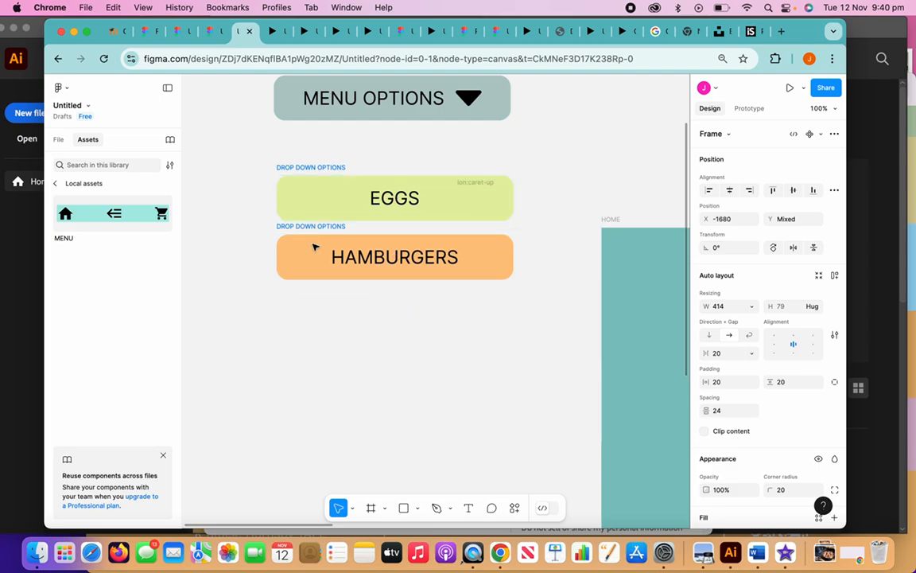
Step: Move the HAMBURGERS frame up to Y -101 so it sits flush against the bottom of the EGGS frame
left_click(299, 169)
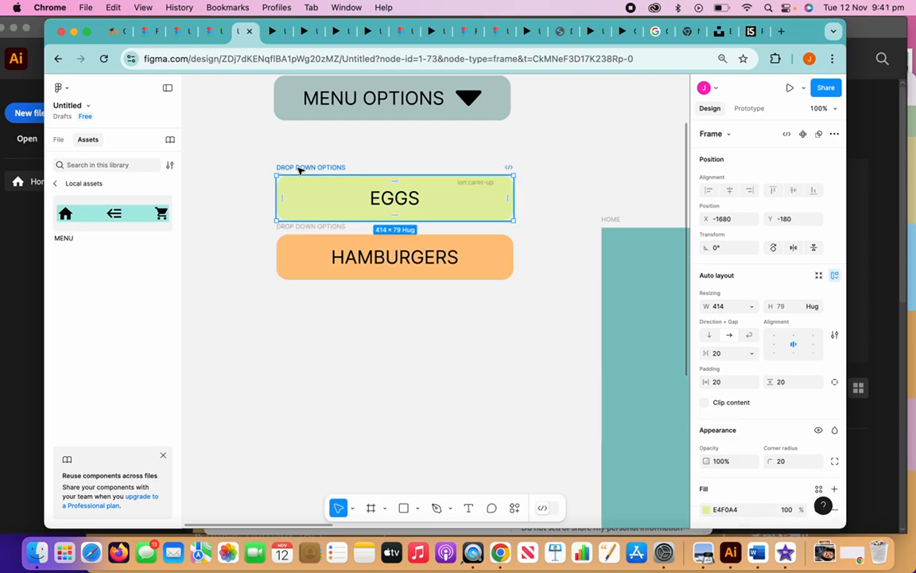
left_click(299, 246)
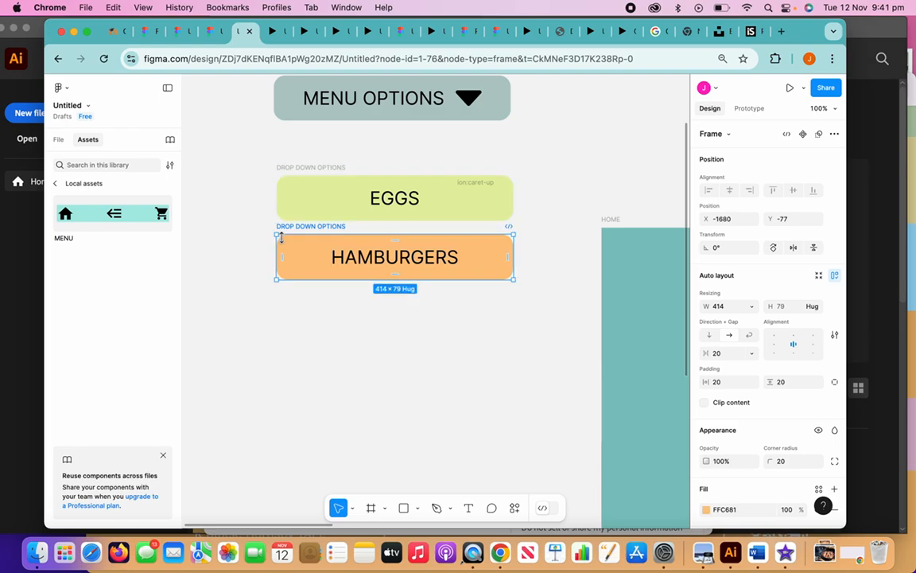
double_click(335, 253)
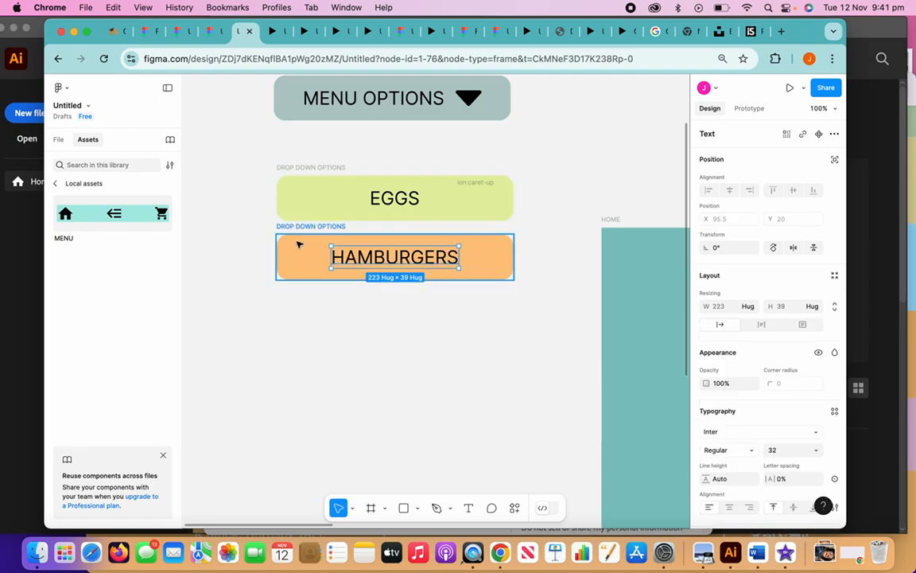
left_click_drag(298, 244, 299, 232)
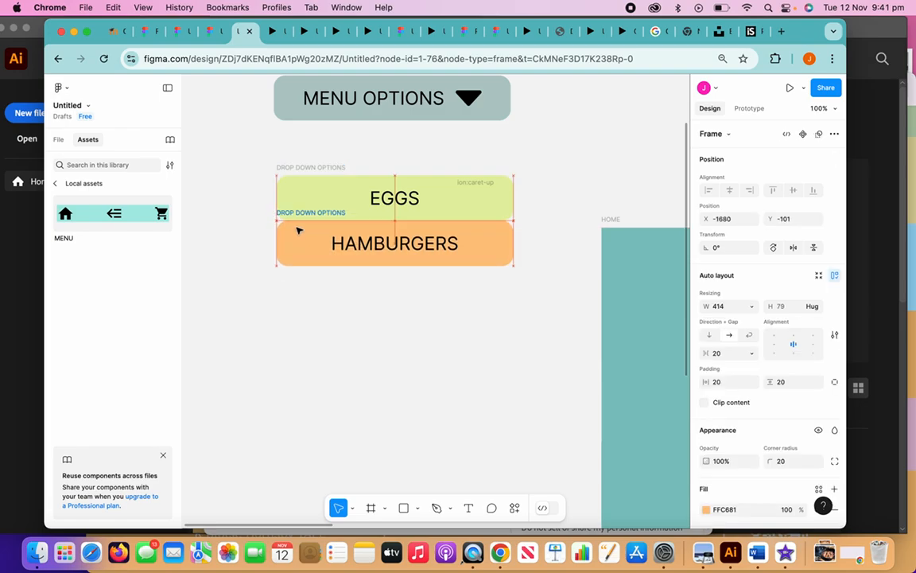
Step: Delete the leftover empty ion:caret-up frame overlapping the EGGS and HAMBURGERS frames
left_click_drag(256, 163, 513, 295)
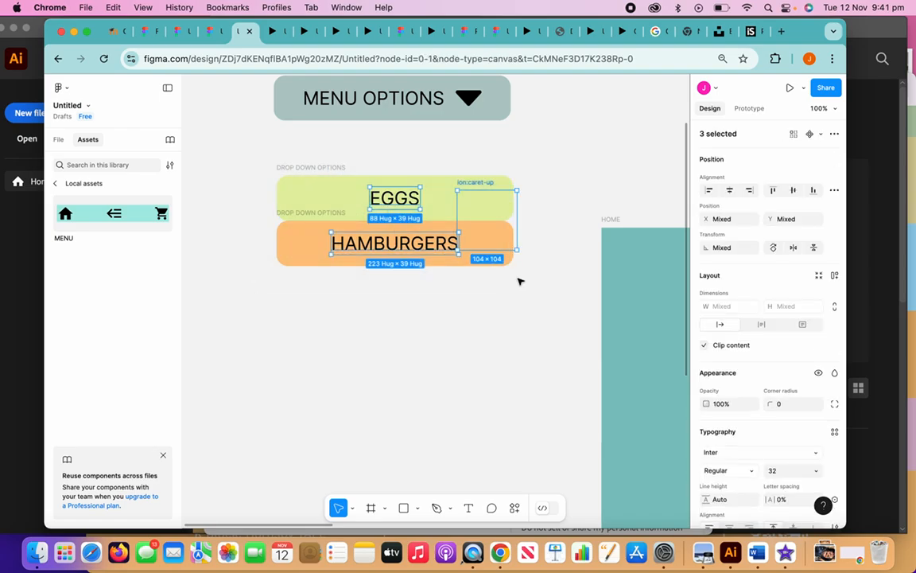
left_click(516, 290)
left_click(475, 219)
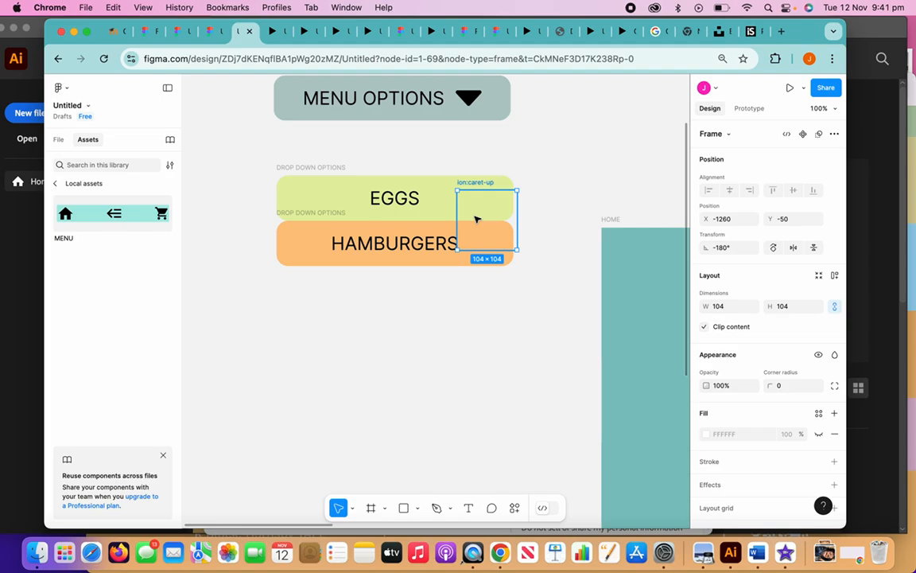
key("Escape")
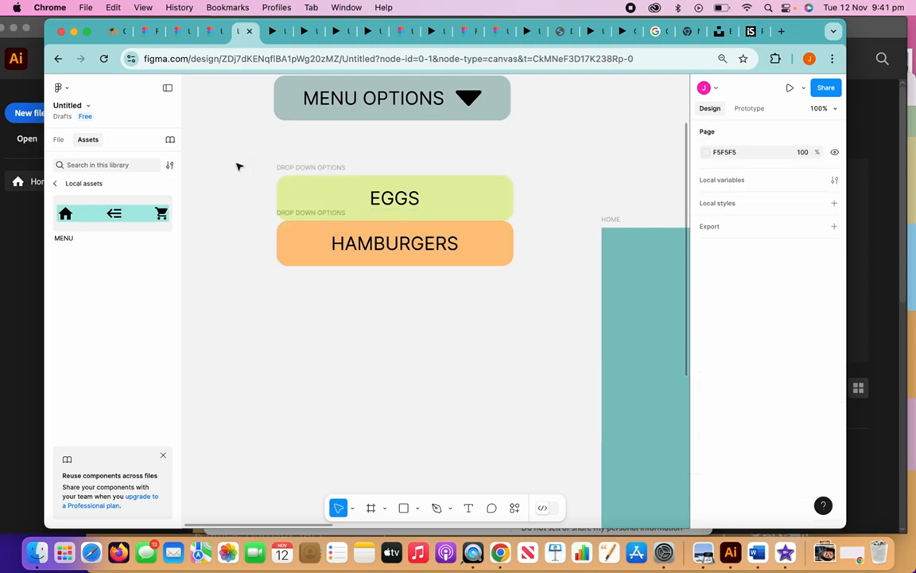
left_click_drag(240, 168, 537, 311)
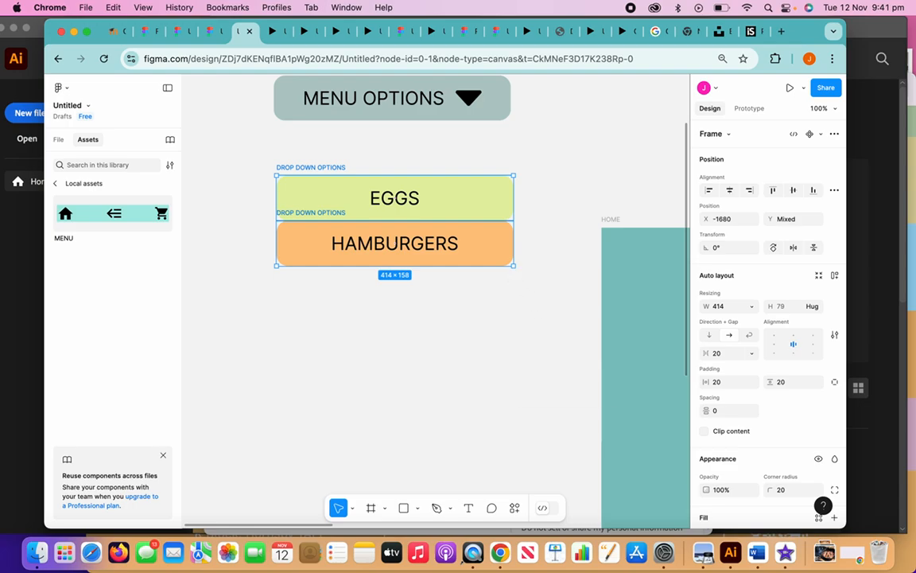
right_click(512, 272)
key("Escape")
scroll(551, 359, "down", 2)
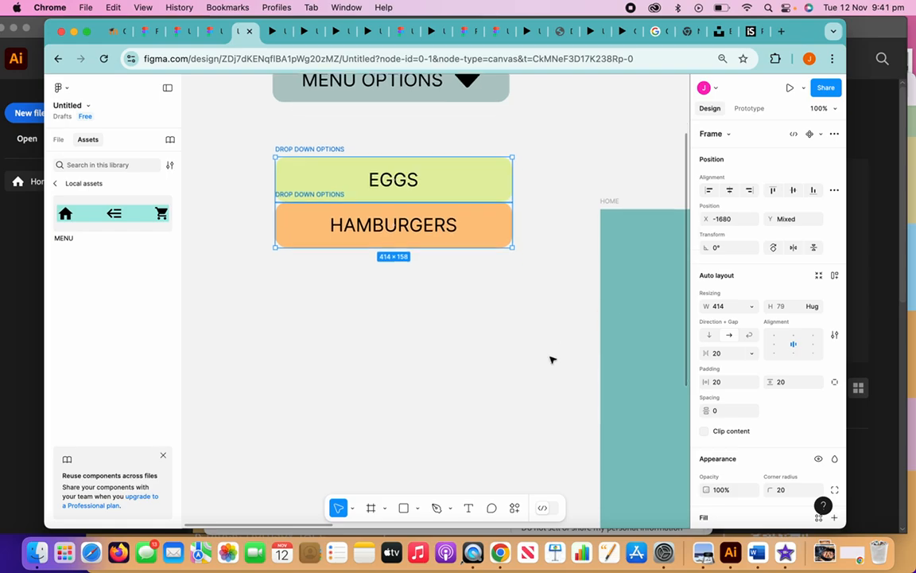
scroll(551, 360, "up", 4)
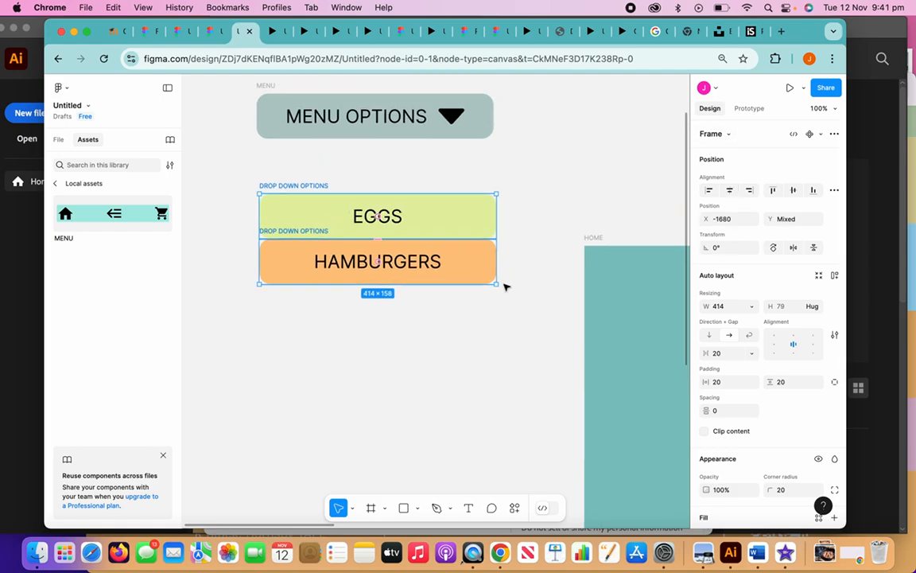
scroll(762, 426, "down", 3)
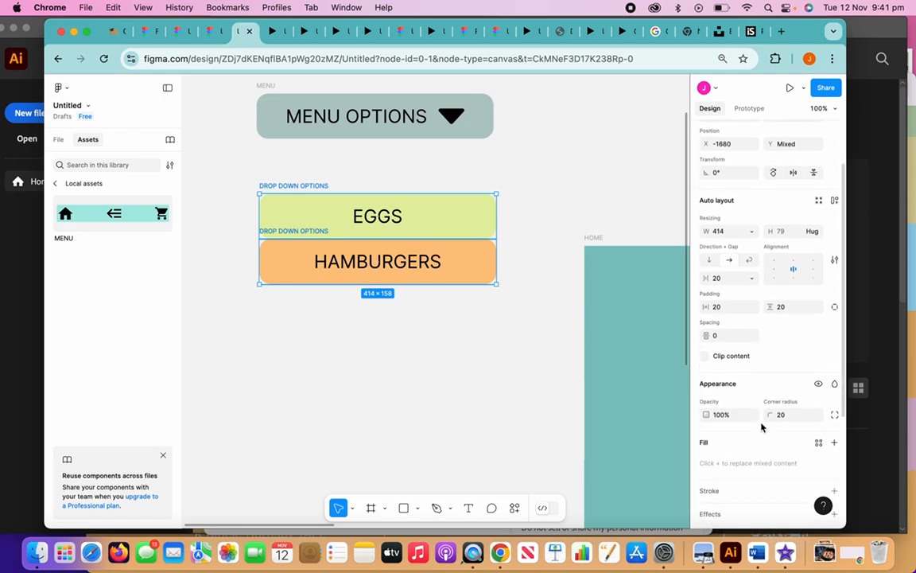
scroll(761, 427, "up", 3)
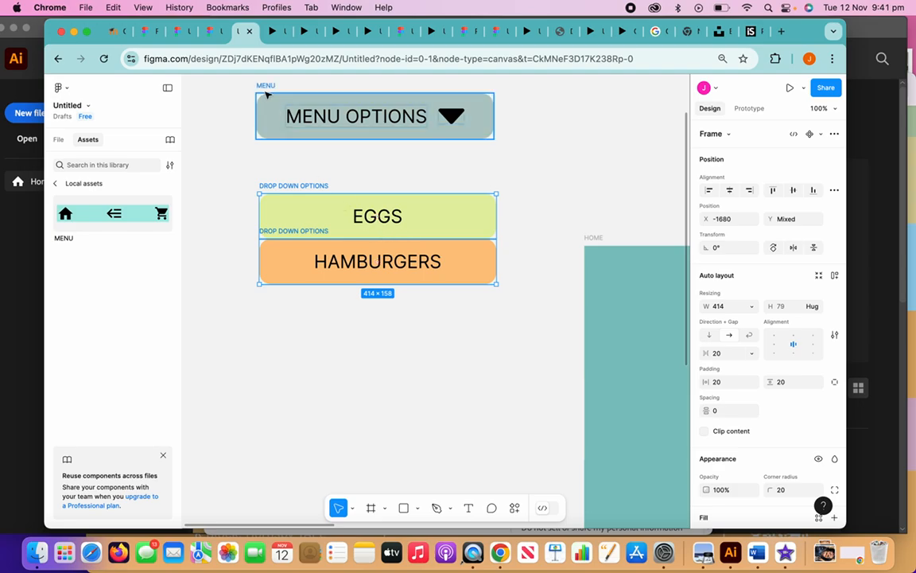
Step: Move the MENU OPTIONS frame down to X -1680 so it sits flush against the top edge of the EGGS frame
left_click_drag(268, 89, 541, 318)
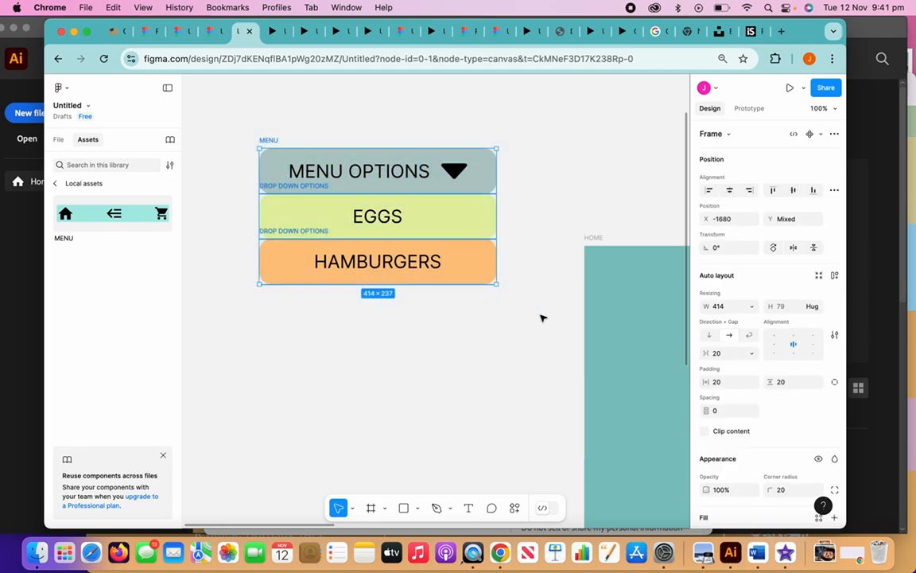
left_click(557, 243)
Step: Wrap the EGGS and HAMBURGERS frames together in one new frame
left_click(317, 224)
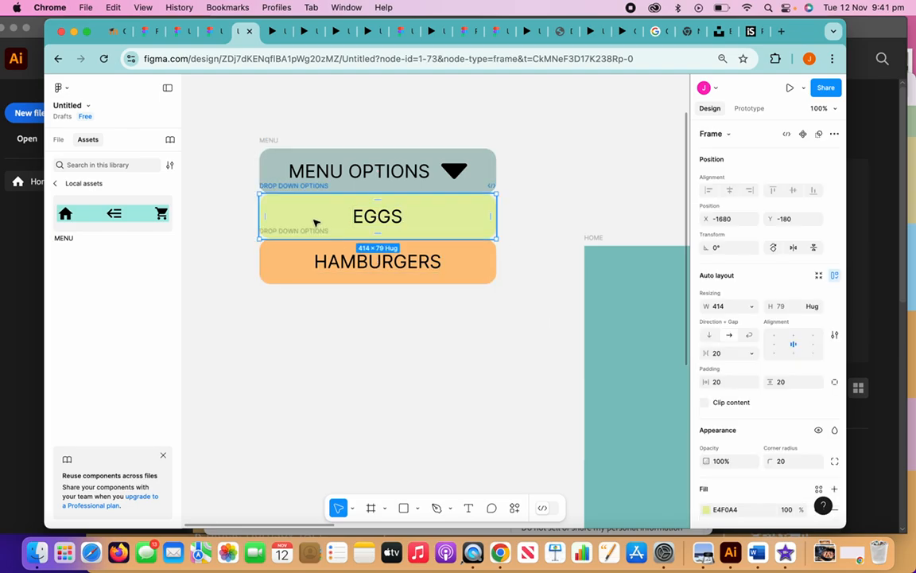
left_click(309, 274)
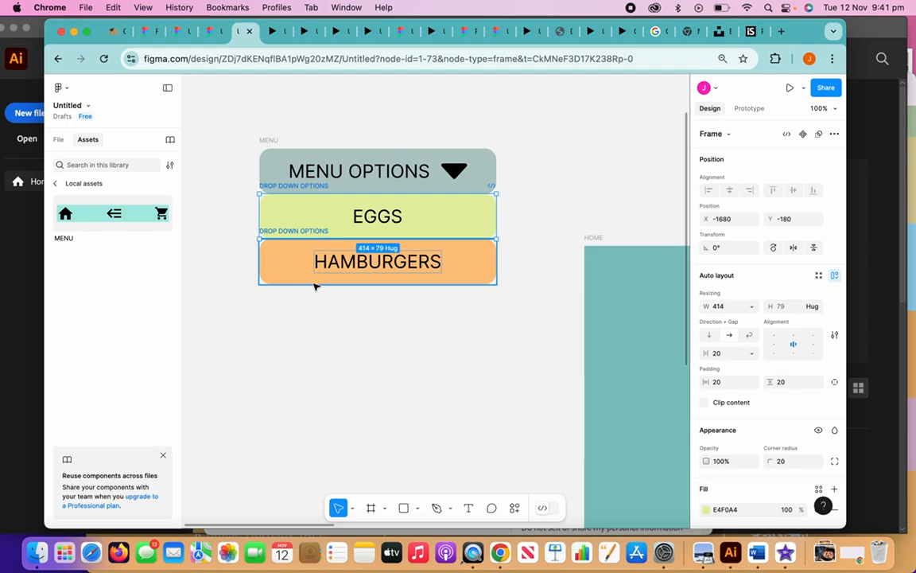
left_click(309, 276, "shift")
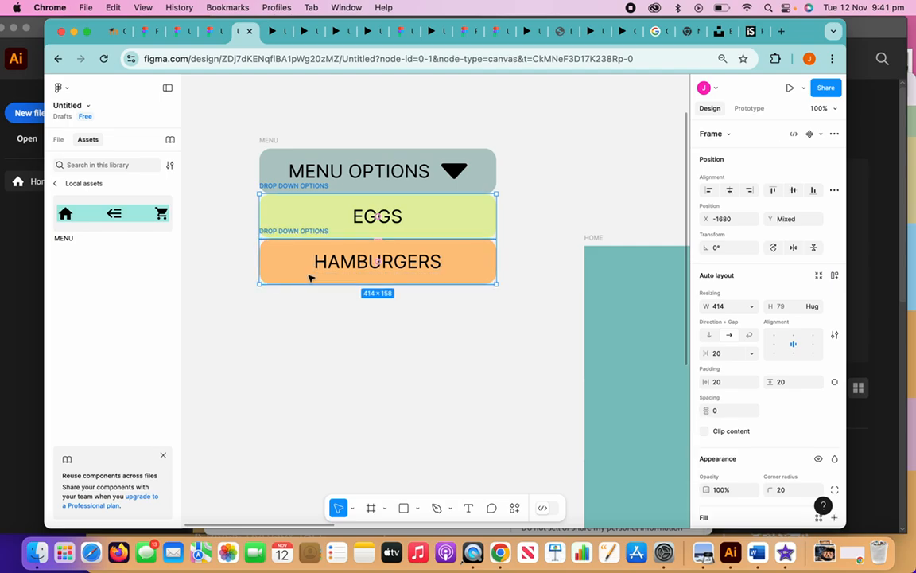
right_click(311, 276)
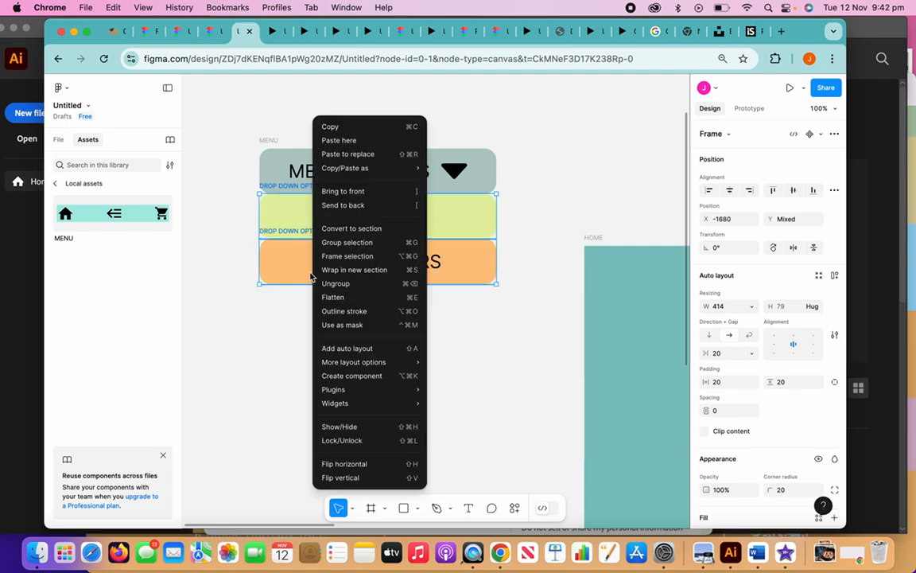
left_click(347, 257)
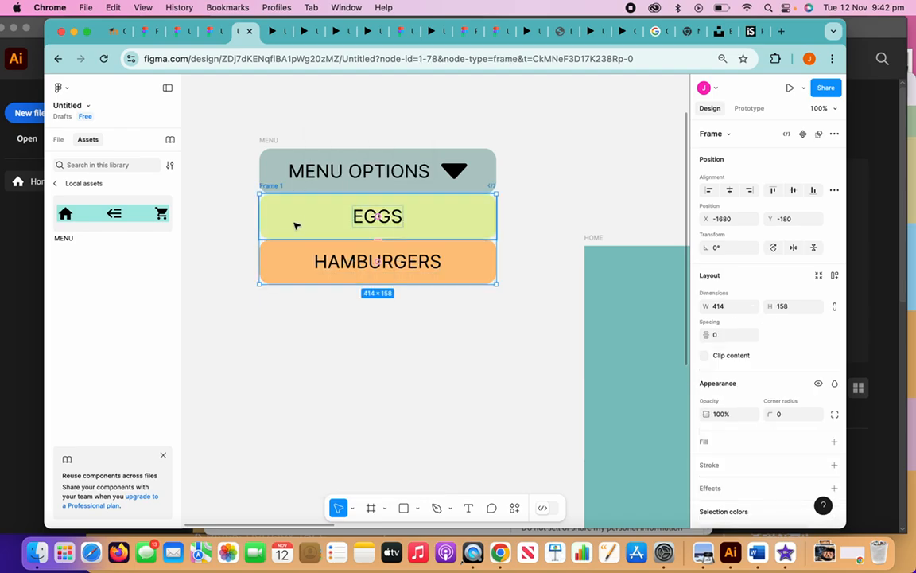
Step: Pull the new frame around EGGS and HAMBURGERS away from the MENU frame and rename it DROP DOWN OPTIONS
left_click_drag(276, 187, 273, 240)
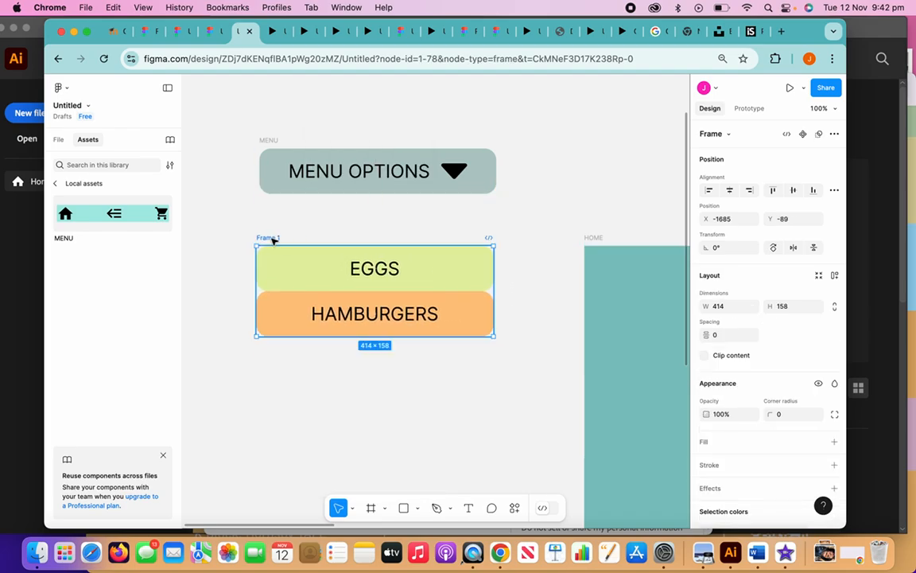
double_click(275, 237)
key("BackSpace")
type("DROP ")
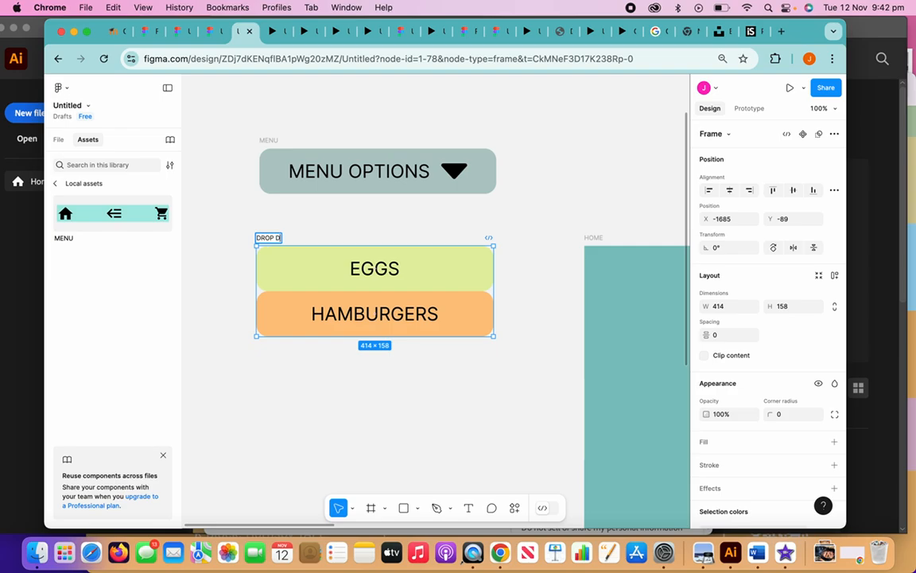
type("DOWN OPTIONS")
left_click(235, 211)
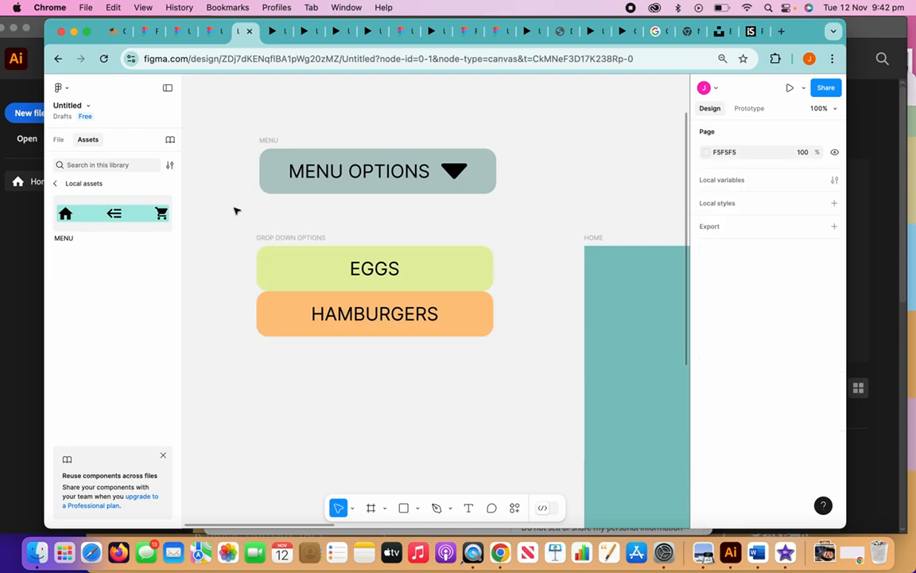
Step: Move the DROP DOWN OPTIONS frame flush beneath the MENU frame and wrap both in an auto layout
mouse_move(279, 236)
left_mouse_down()
mouse_move(256, 250)
mouse_move(266, 230)
left_mouse_up()
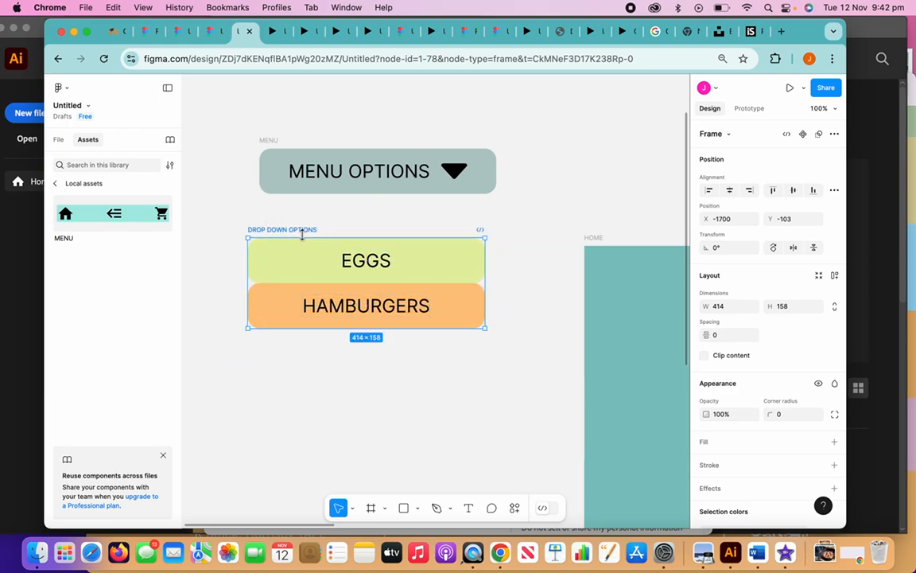
left_click_drag(259, 232, 268, 189)
left_click_drag(248, 123, 514, 333)
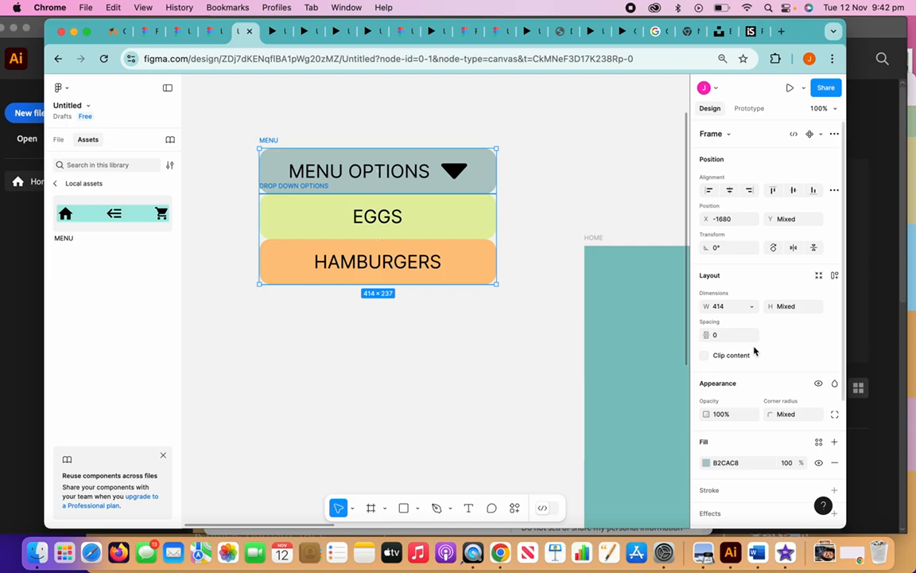
left_click(833, 276)
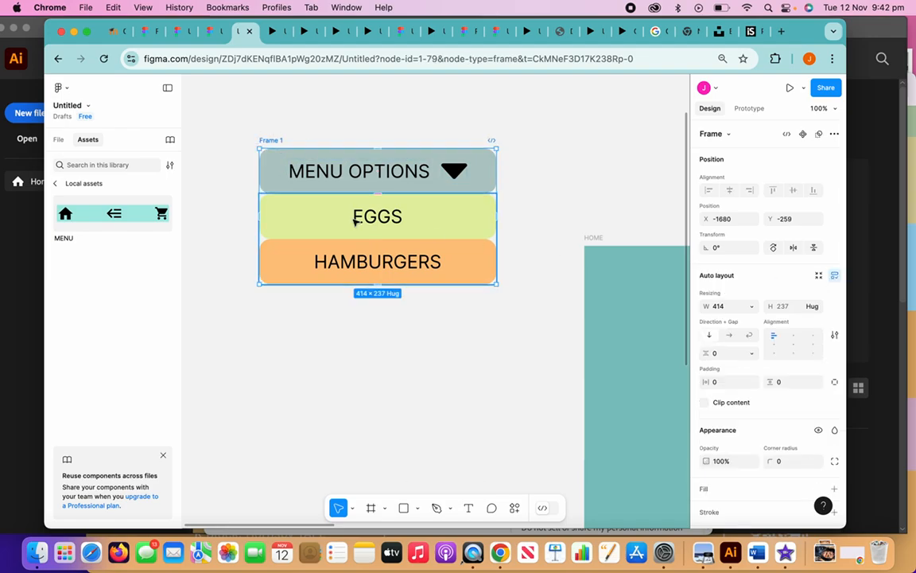
Step: Rename the outer auto layout frame ACCORDION and move it to X -1722, Y -326
double_click(271, 140)
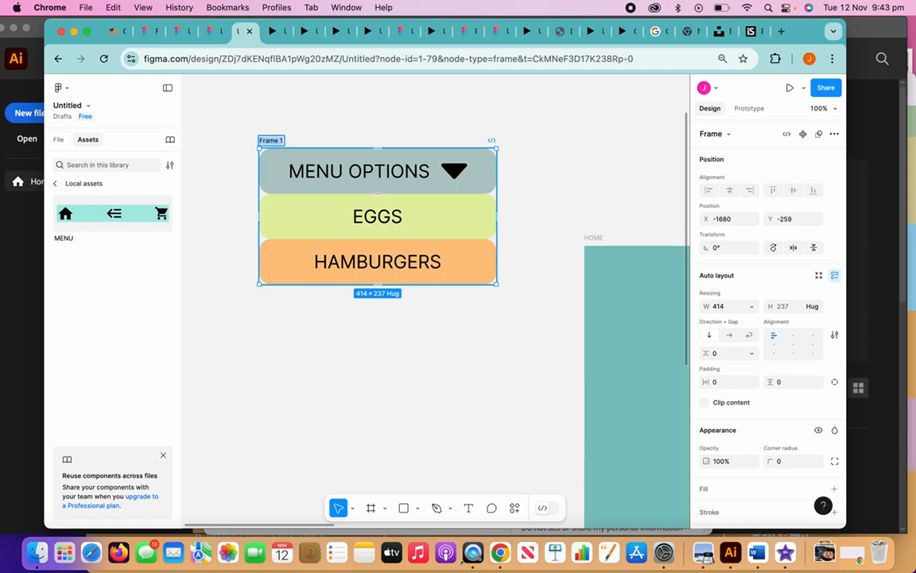
key("BackSpace")
type("ACCORDION")
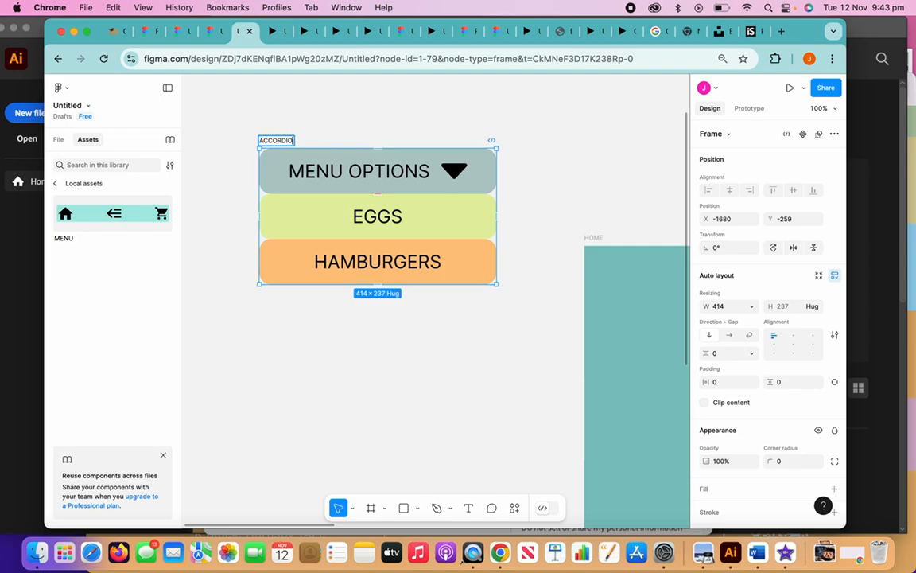
left_click(258, 144)
left_click_drag(268, 147, 244, 109)
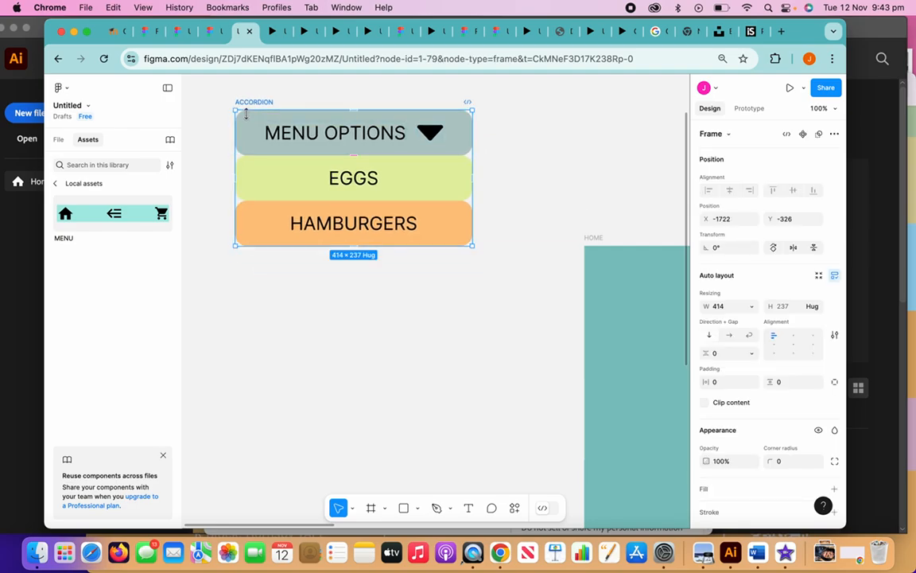
Step: Extend the outer frame's name to MENU ACCORDION
left_click(236, 103)
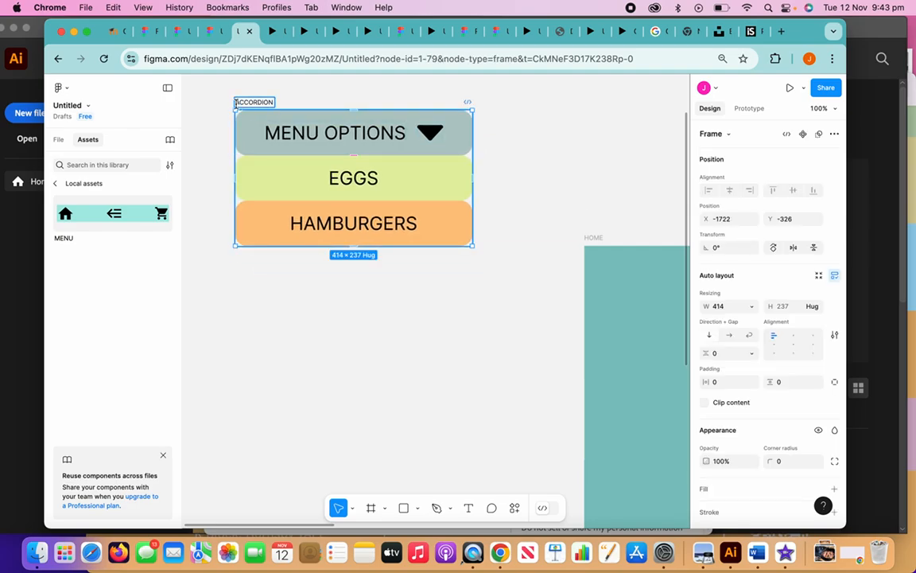
type("MENU")
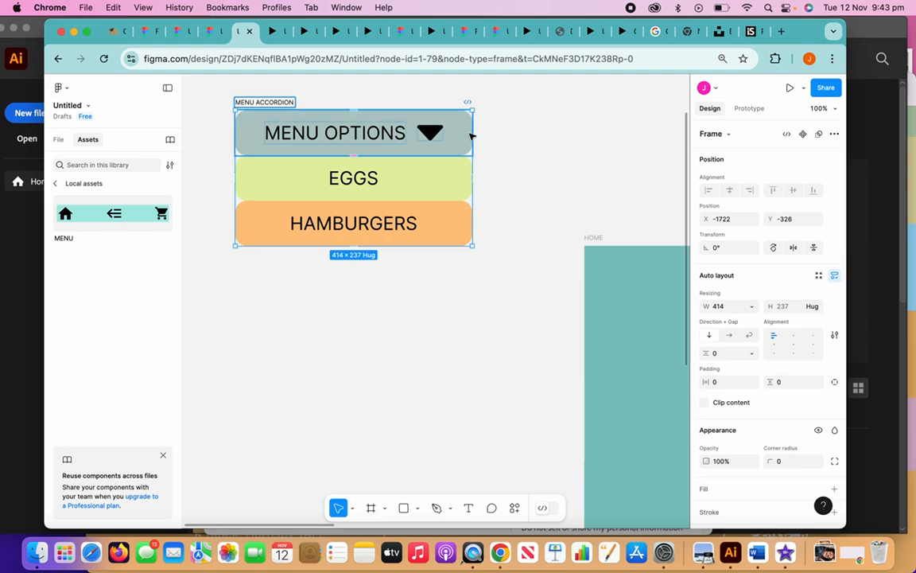
right_click(496, 163)
left_click(454, 168)
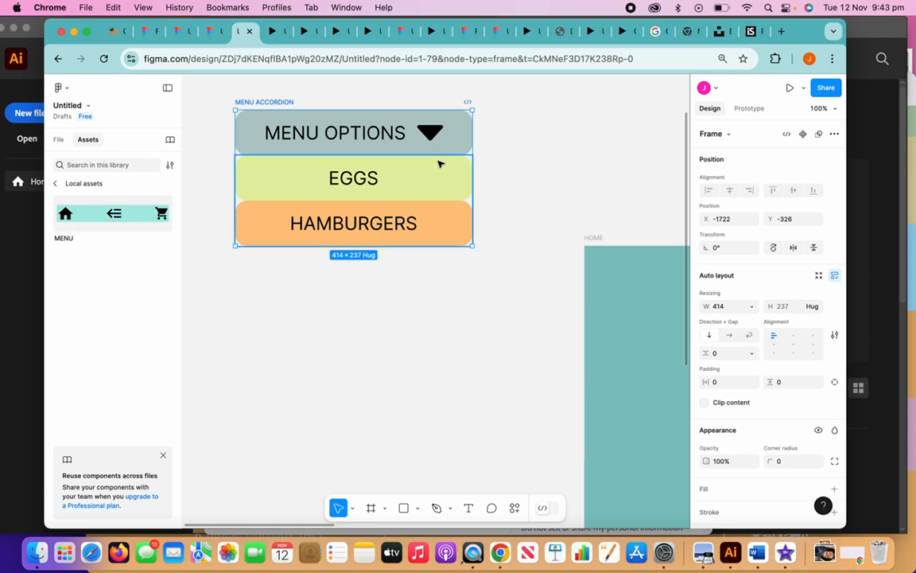
left_click(358, 130)
Step: Turn the MENU ACCORDION frame into a component and add a second variant to it
left_click(279, 103)
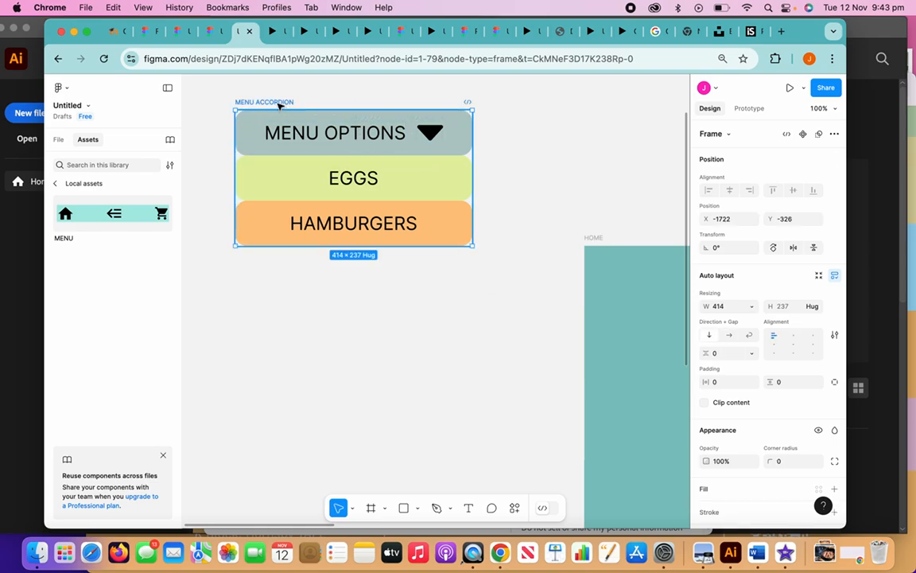
right_click(279, 102)
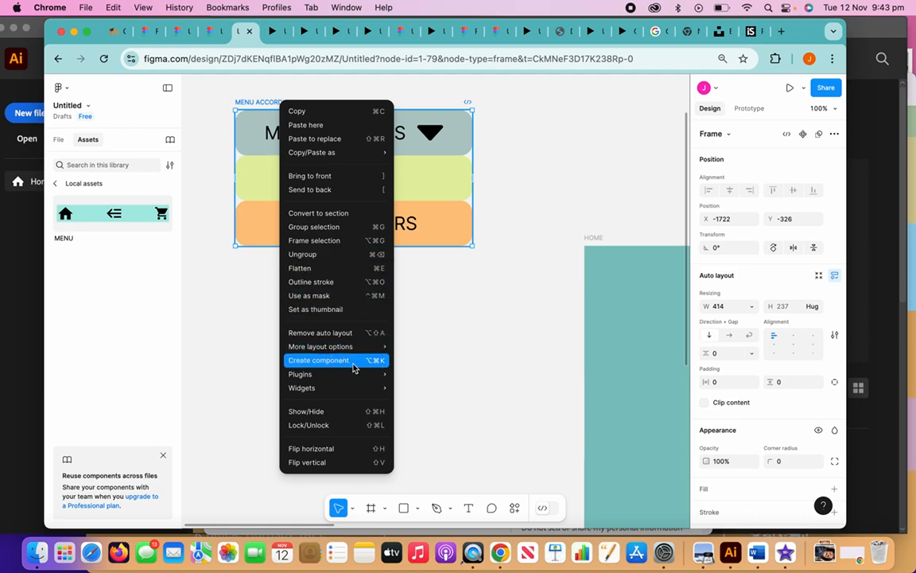
left_click(311, 364)
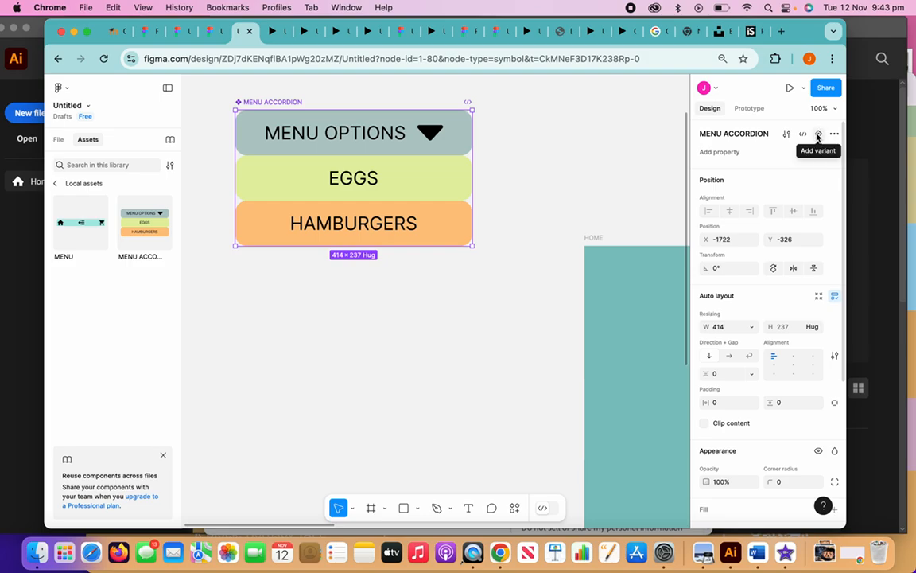
left_click(819, 135)
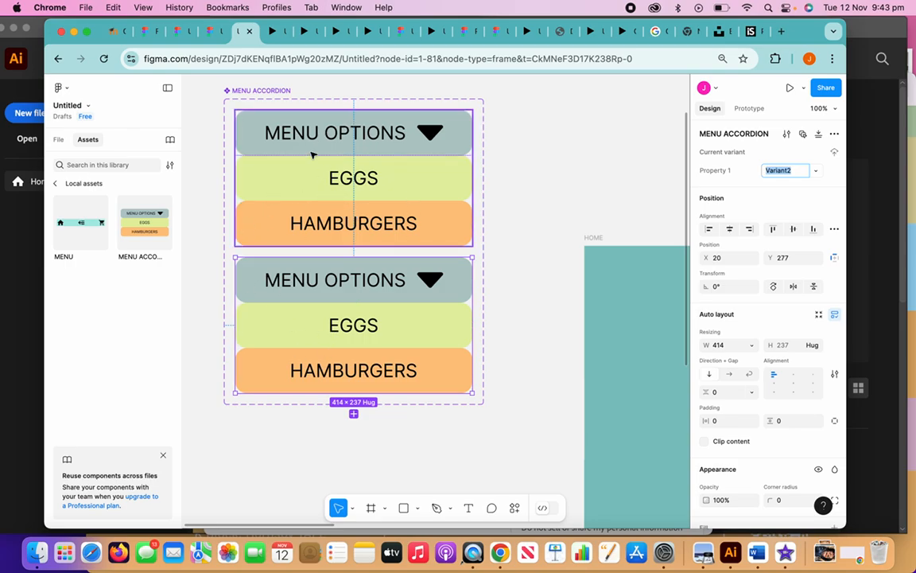
Step: Clip the default variant's content and shorten its height to 79 so only the MENU OPTIONS row shows
left_click(296, 122)
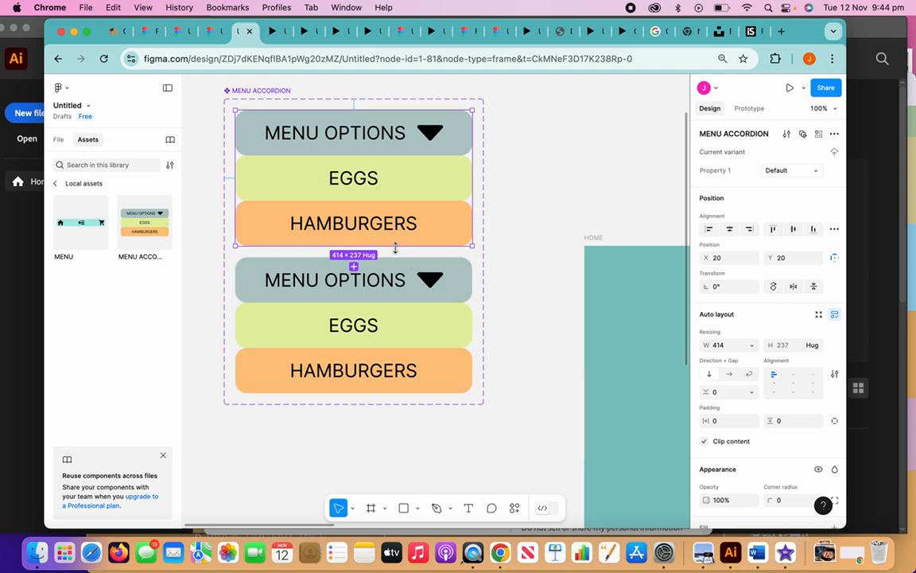
left_click_drag(395, 243, 374, 155)
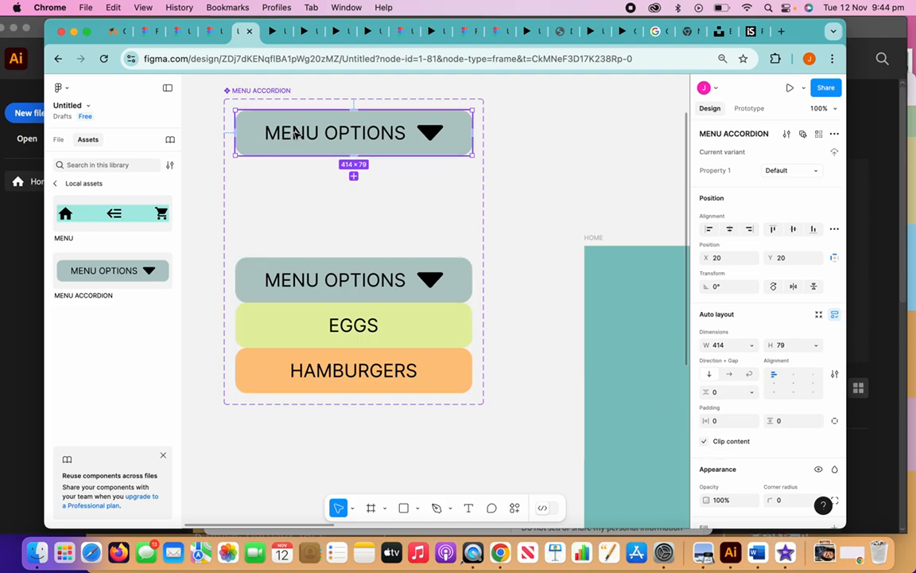
left_click(306, 274)
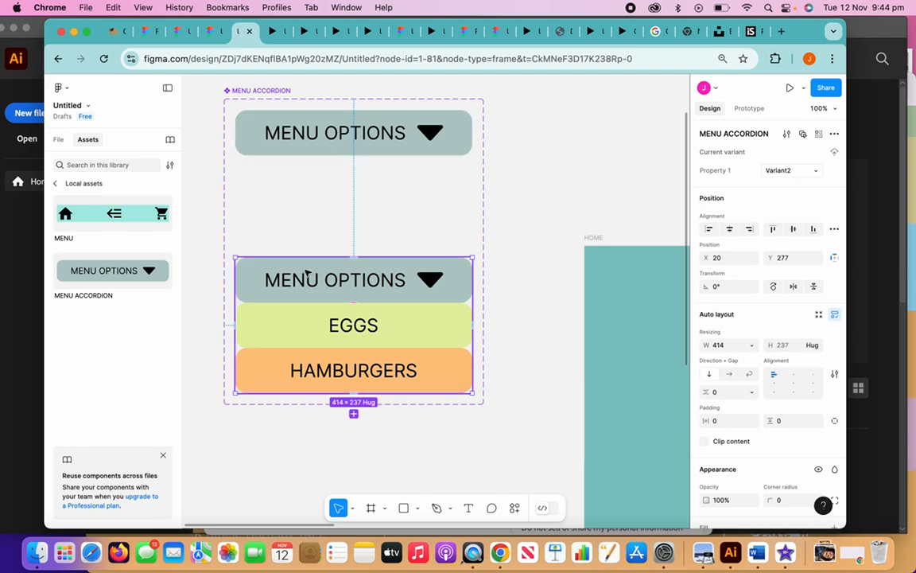
Step: Add a prototype interaction on the default variant that changes it to Variant2 on click
left_click(394, 147)
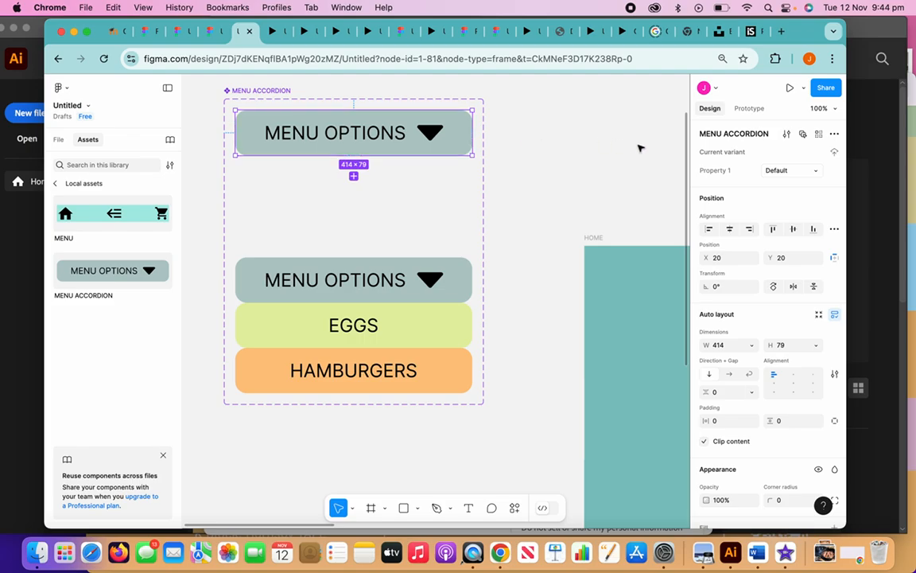
left_click(749, 109)
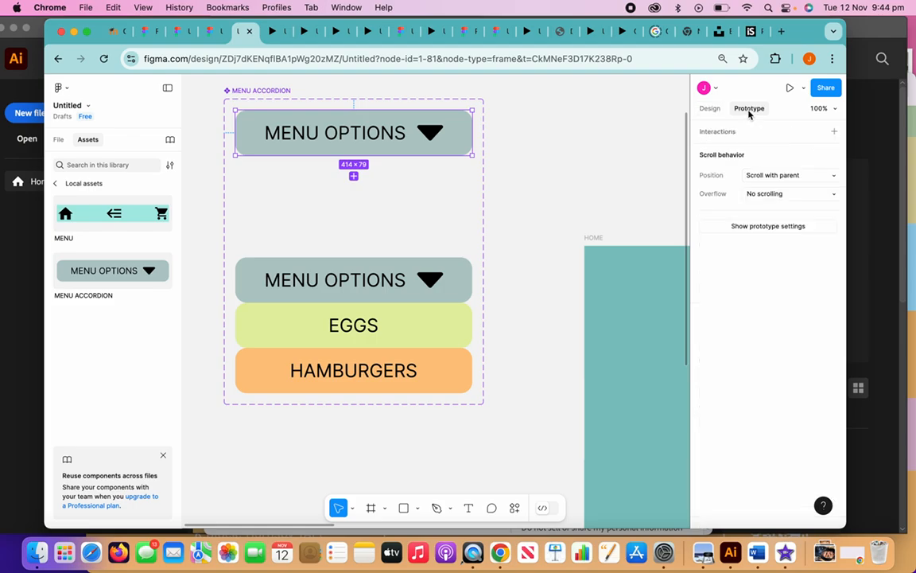
mouse_move(473, 134)
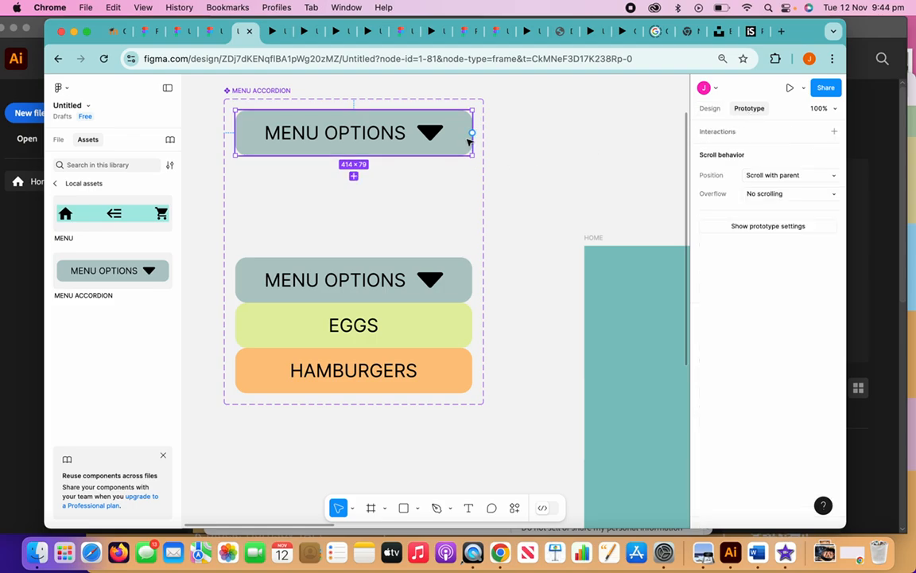
left_click_drag(472, 134, 464, 270)
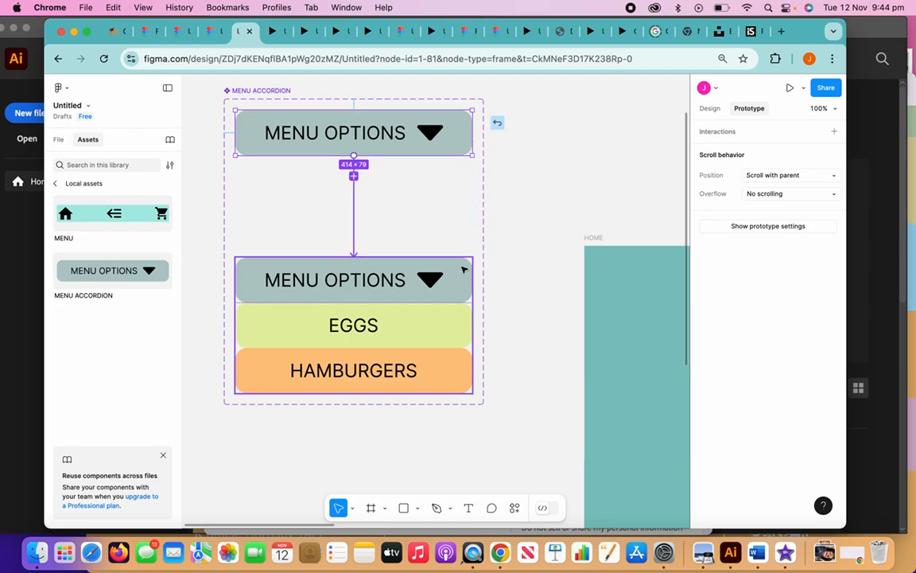
left_click_drag(464, 270, 464, 271)
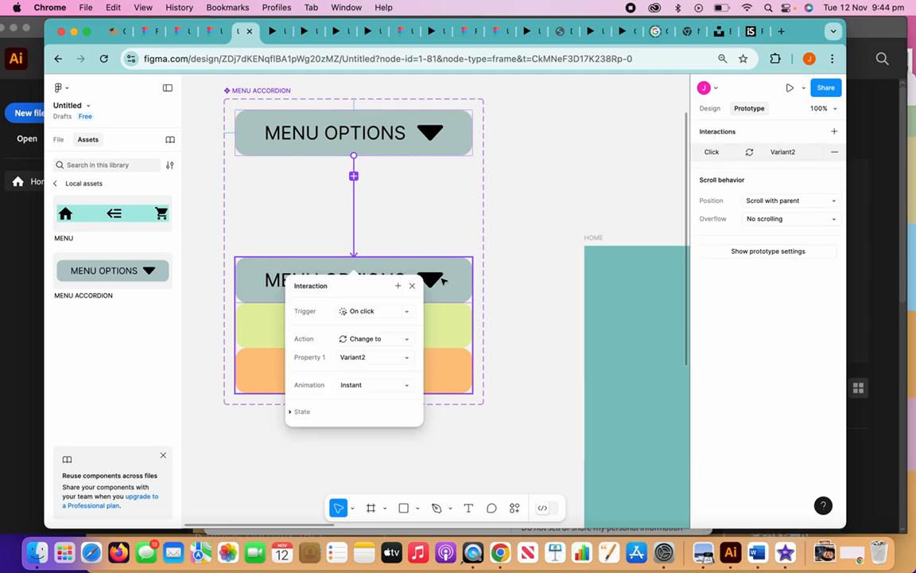
Step: Add a prototype interaction on Variant2 that changes it to the Default variant on click
left_click(363, 358)
left_click(363, 357)
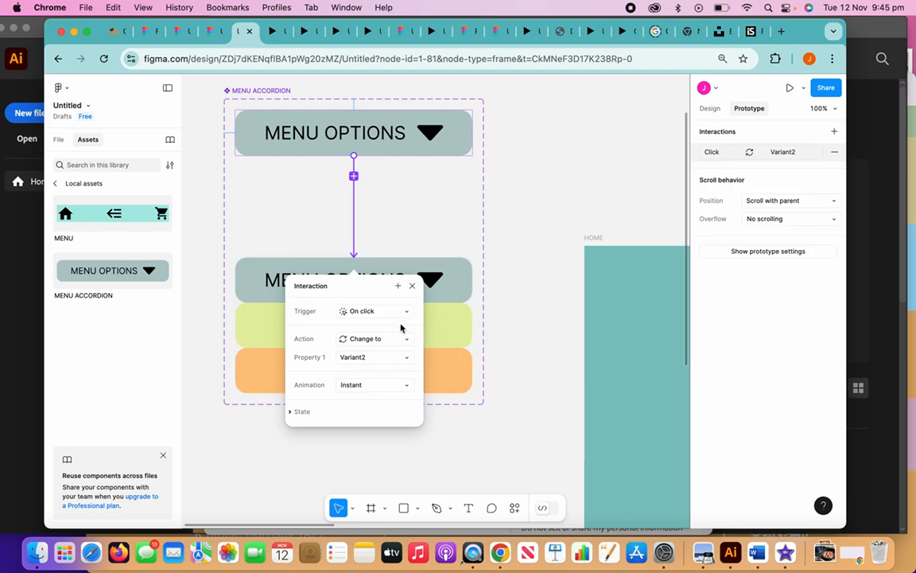
left_click(412, 289)
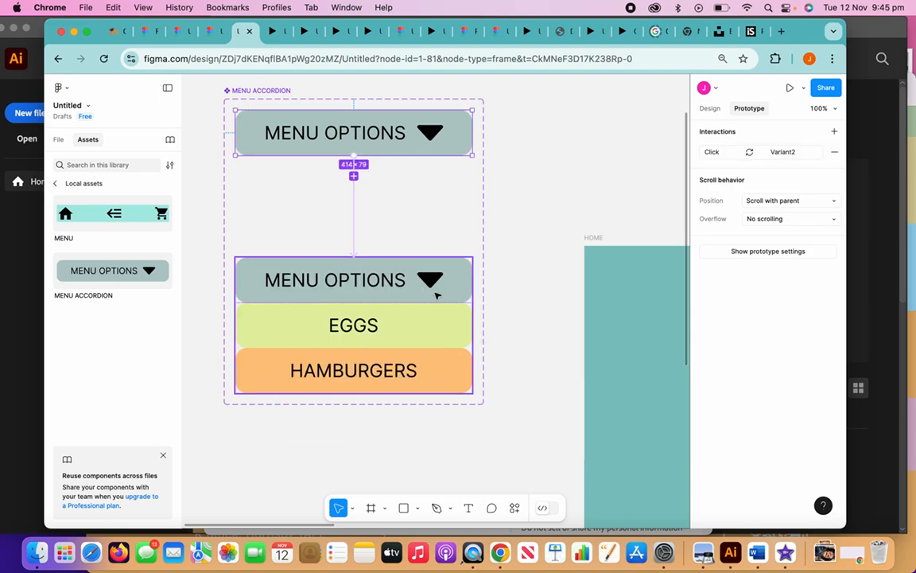
left_click(435, 293)
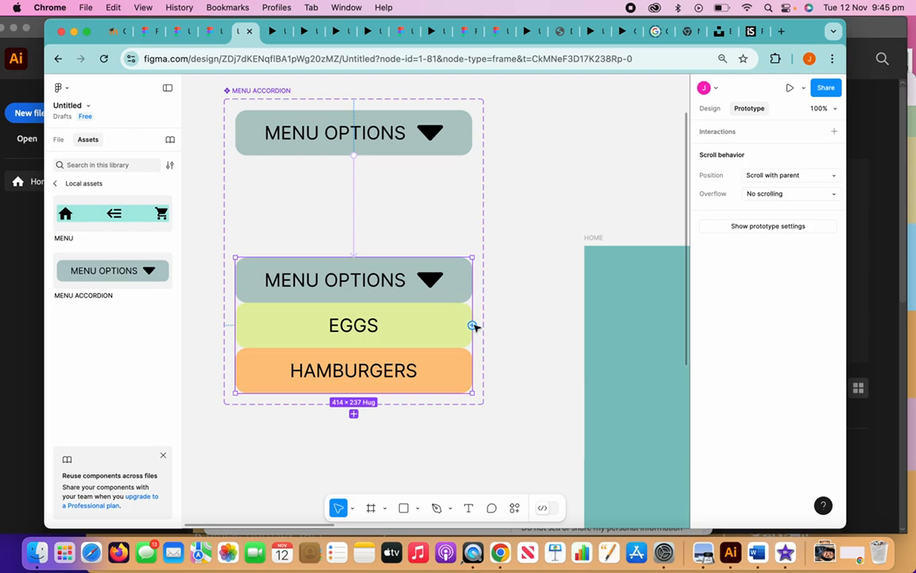
left_click_drag(472, 324, 467, 148)
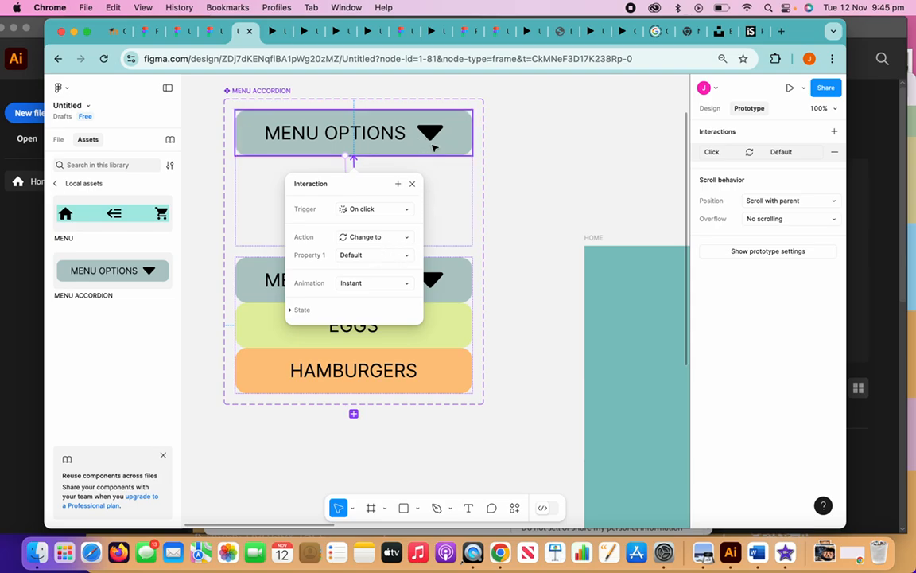
left_click(412, 183)
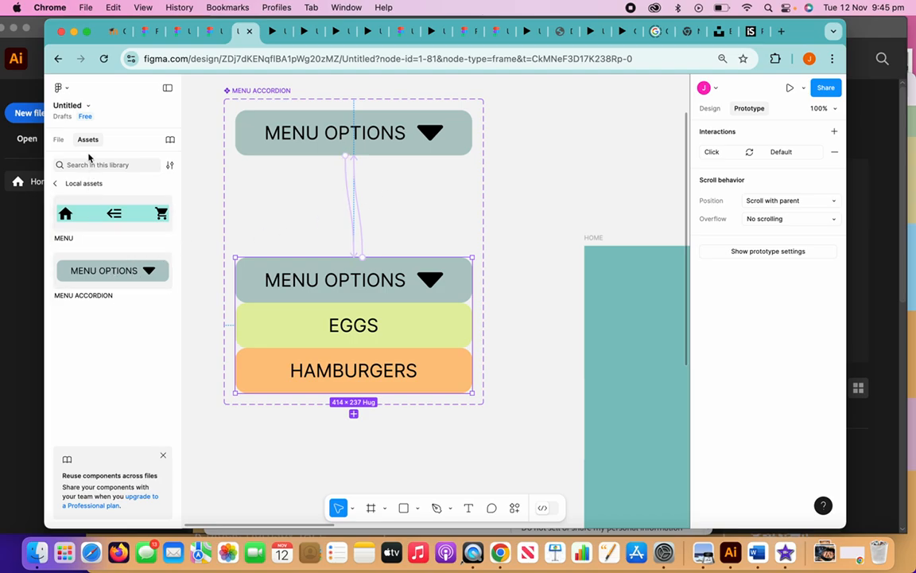
left_click(58, 140)
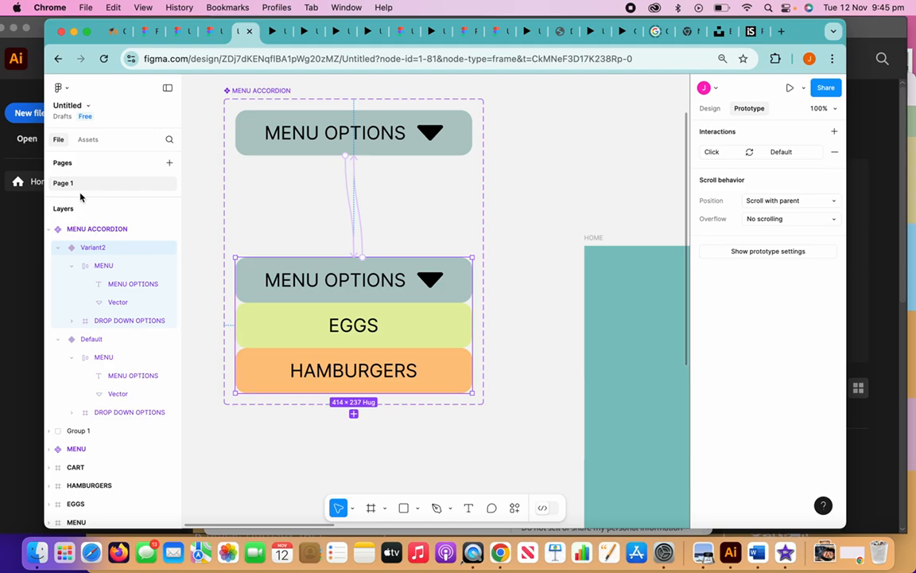
left_click(88, 141)
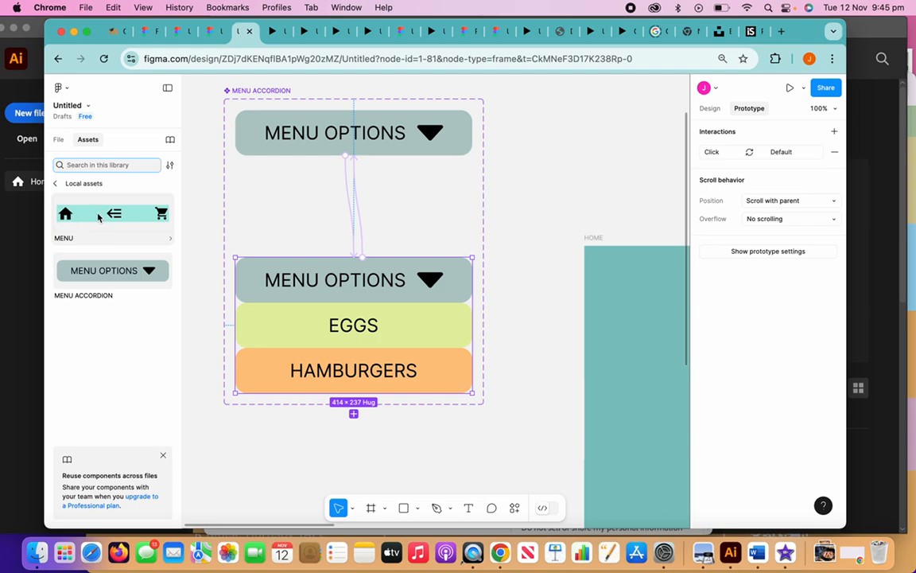
left_click(94, 275)
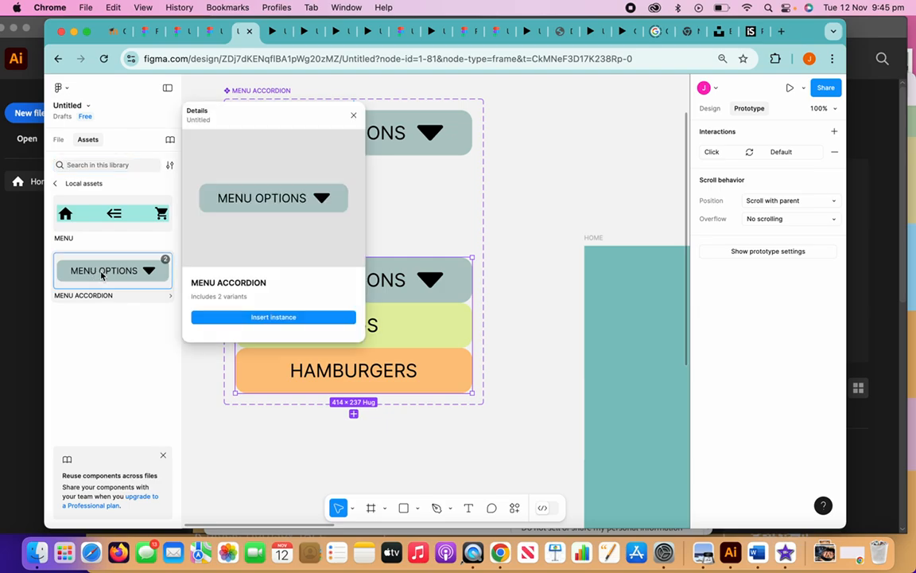
left_click(373, 221)
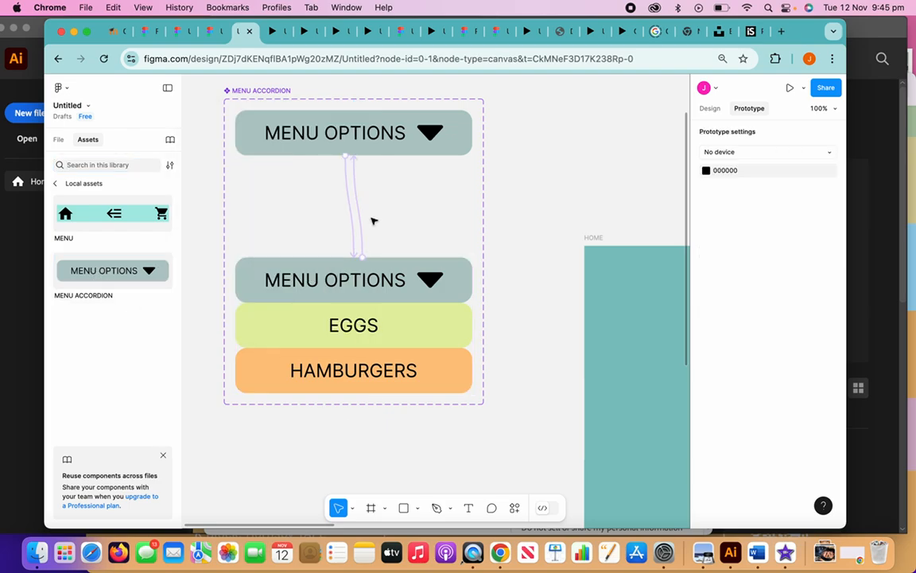
Step: Place an instance of the MENU ACCORDION component on the HOME frame and resize it to about 349 × 73
scroll(297, 253, "down", 5)
scroll(297, 253, "right", 5)
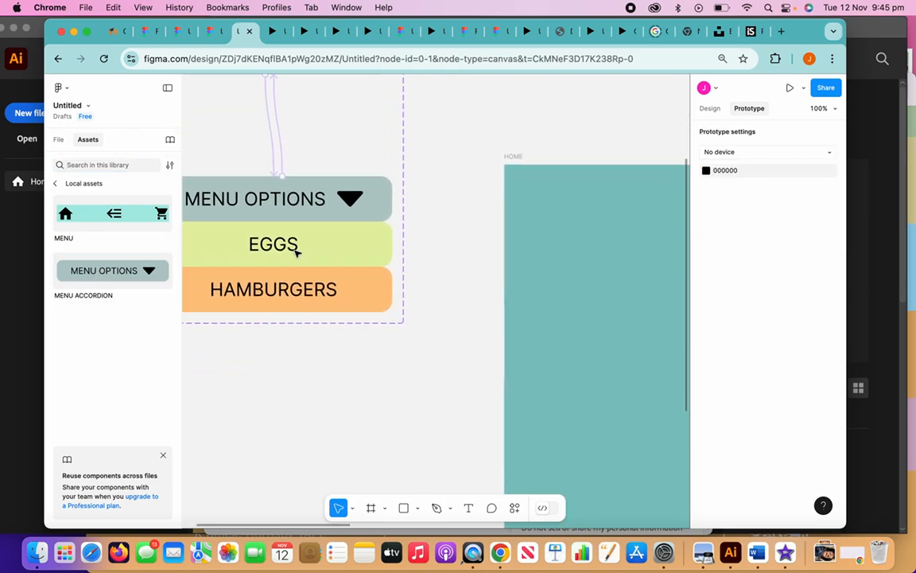
scroll(297, 253, "right", 5)
scroll(297, 253, "down", 3)
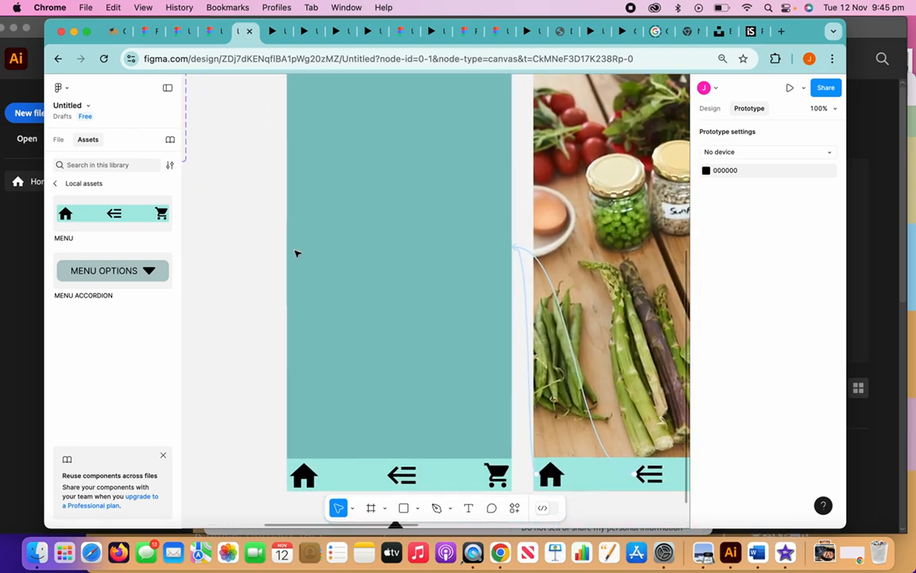
scroll(297, 253, "down", 2)
scroll(297, 253, "right", 2)
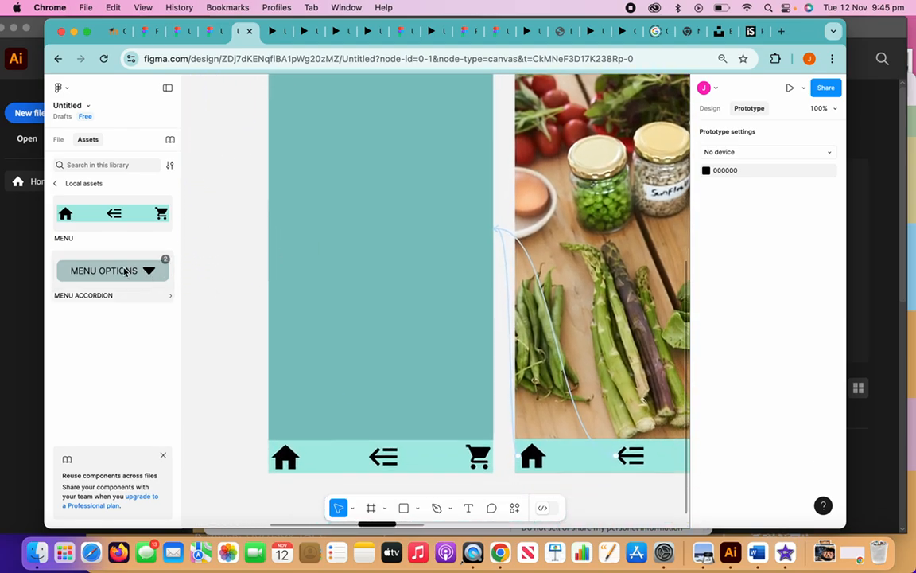
left_click_drag(125, 269, 406, 187)
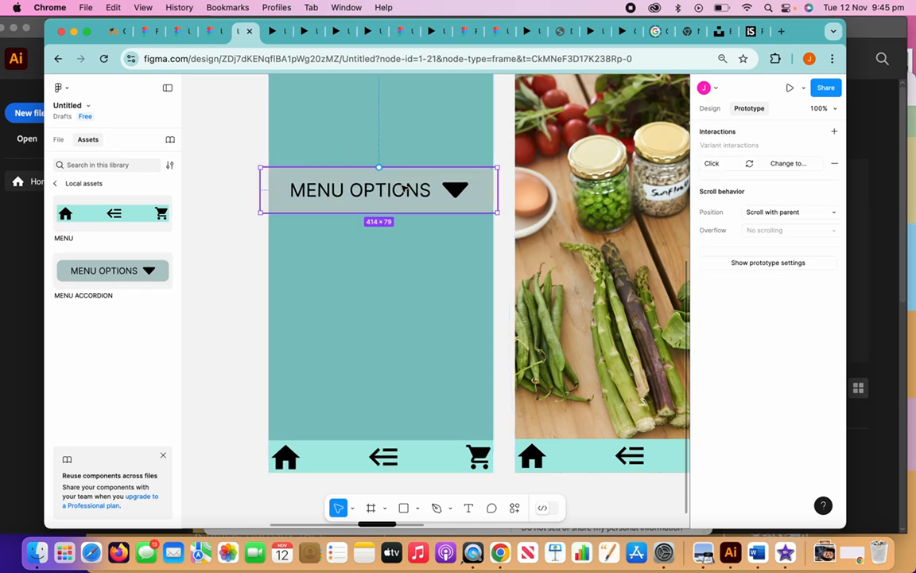
left_click_drag(497, 214, 478, 202)
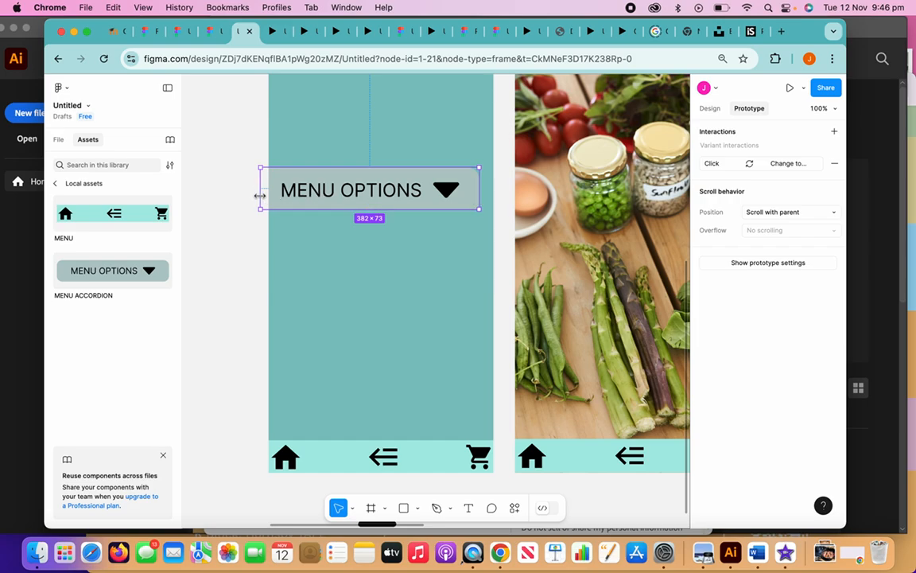
left_click_drag(260, 197, 279, 190)
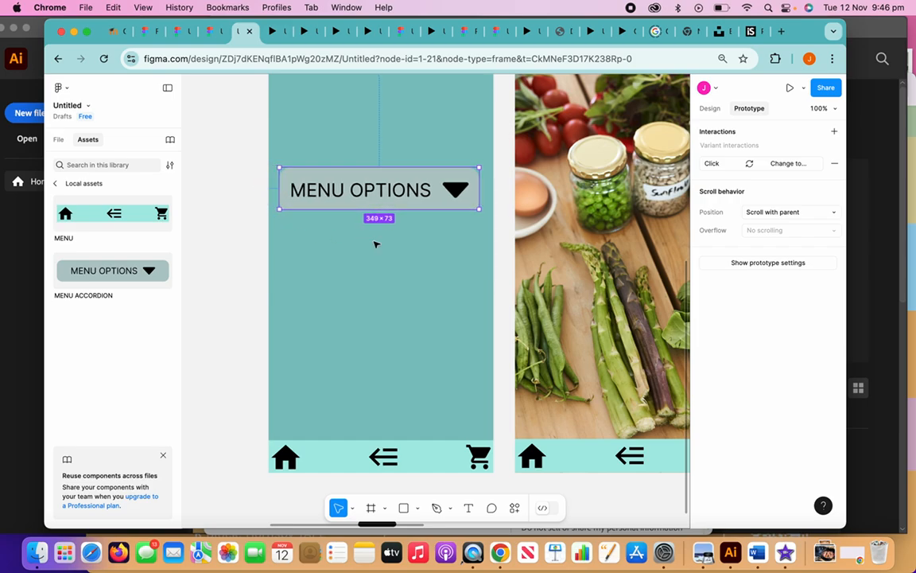
Step: Preview the prototype from the HOME frame and test expanding and collapsing the MENU OPTIONS accordion several times
scroll(376, 244, "down", 1)
scroll(376, 244, "up", 4)
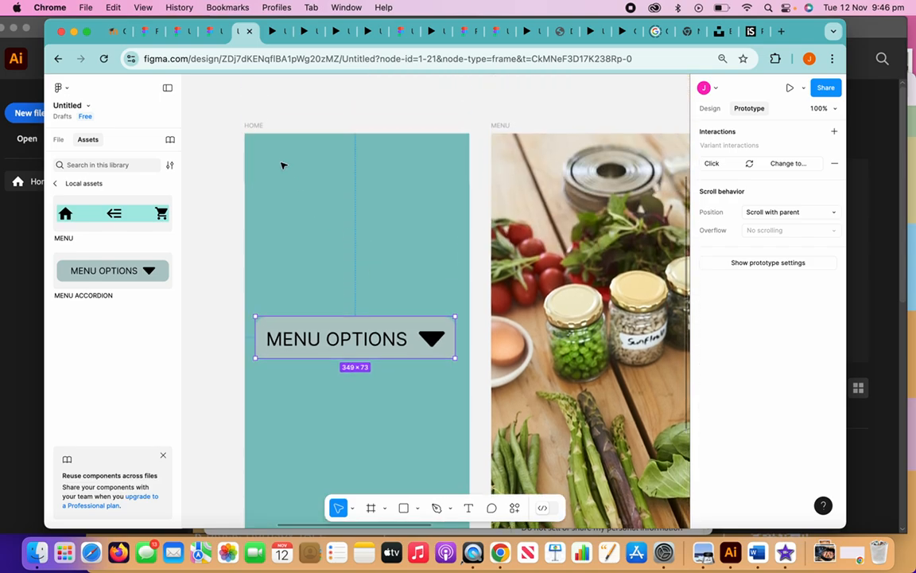
left_click(255, 126)
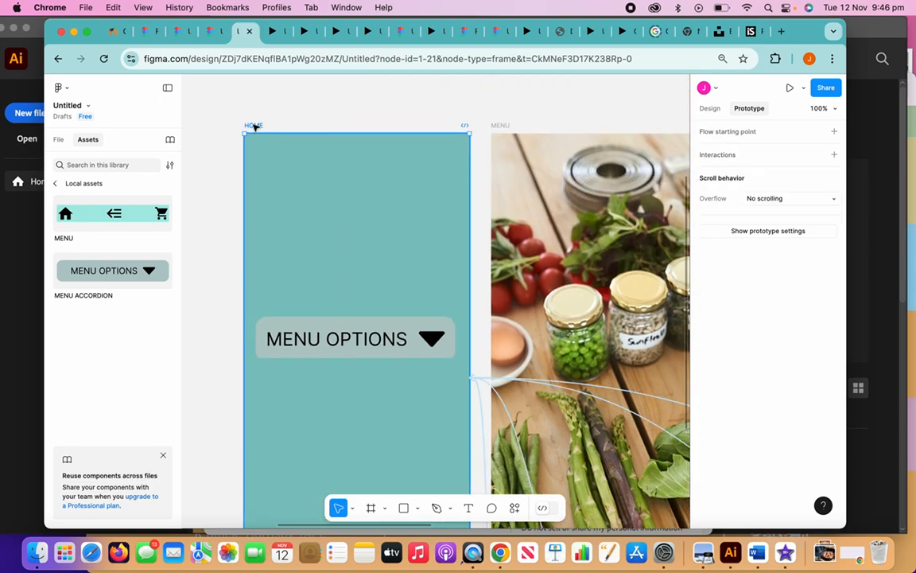
scroll(446, 158, "down", 1)
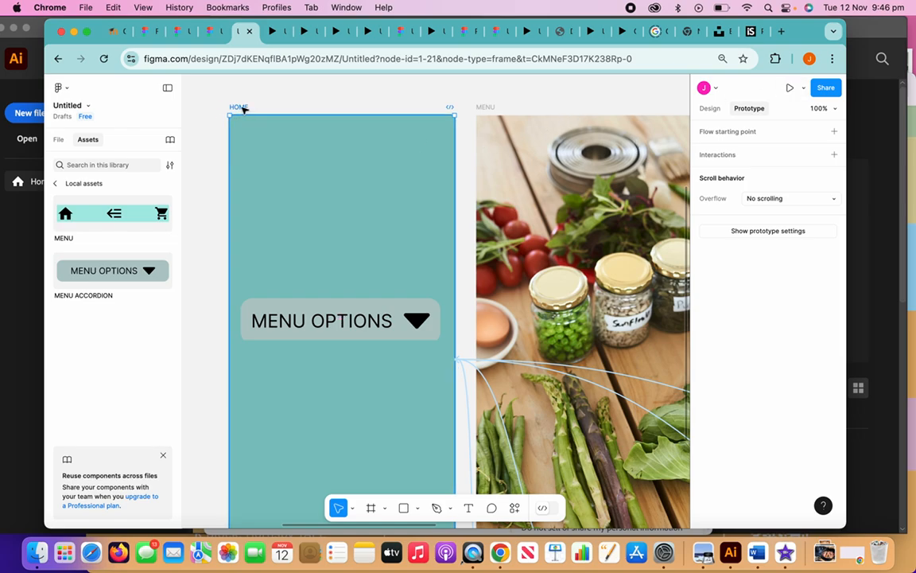
left_click(791, 88)
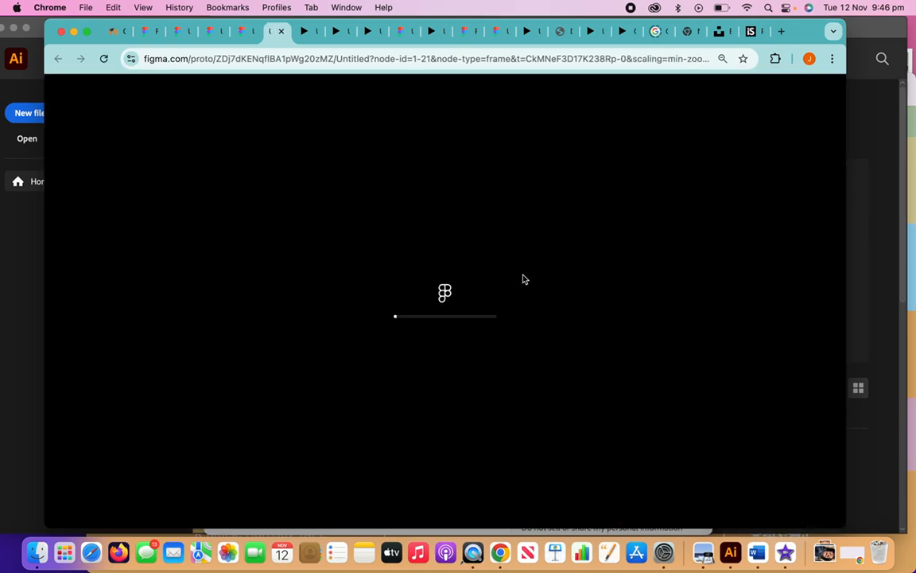
left_click(518, 279)
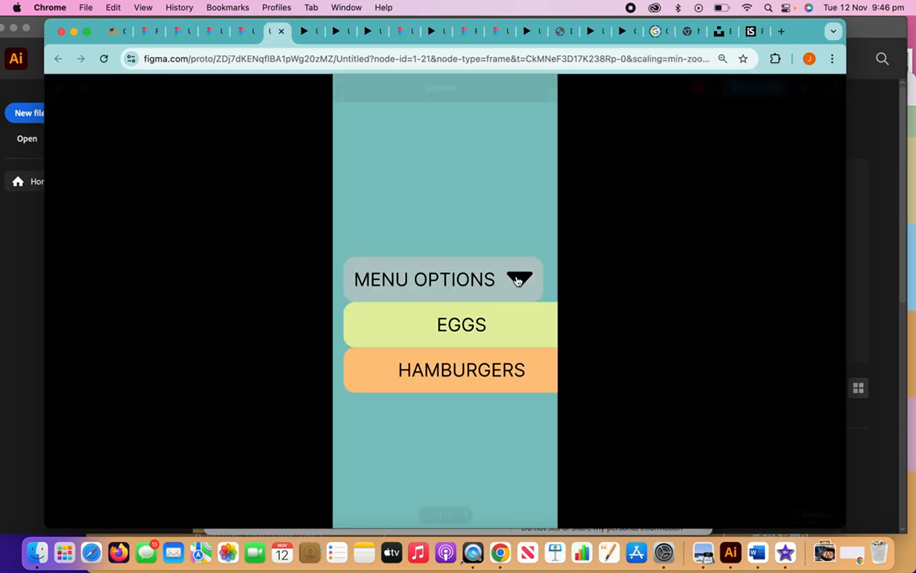
left_click(518, 280)
left_click(518, 280)
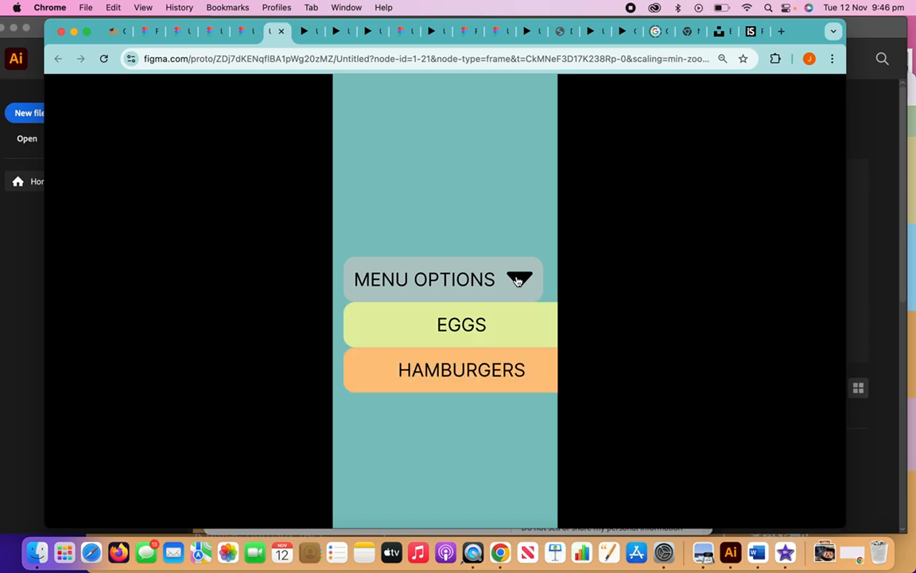
left_click(518, 280)
left_click(516, 295)
left_click(509, 298)
left_click(503, 300)
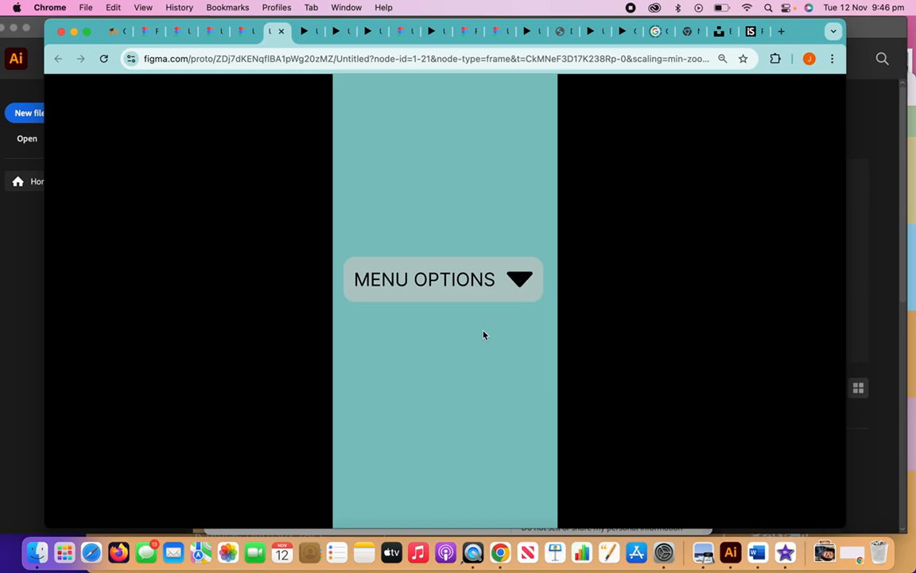
left_click(467, 291)
left_click(519, 276)
left_click(517, 278)
left_click(517, 277)
left_click(517, 277)
left_click(517, 277)
left_click(517, 278)
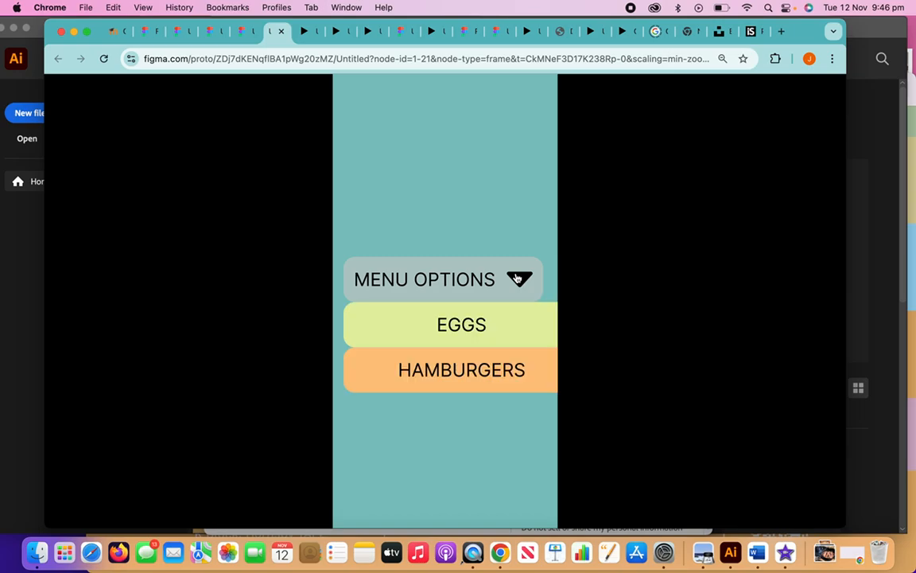
left_click(457, 333)
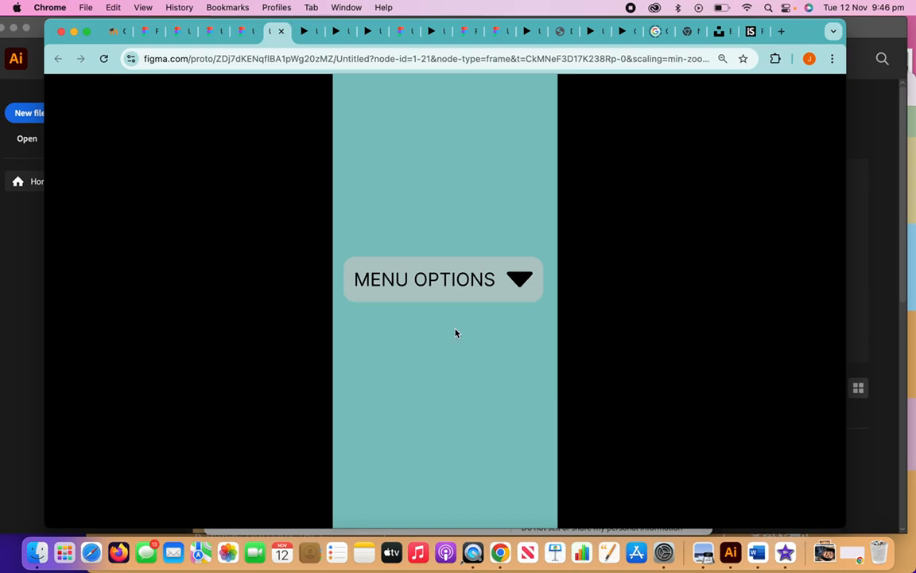
left_click(513, 282)
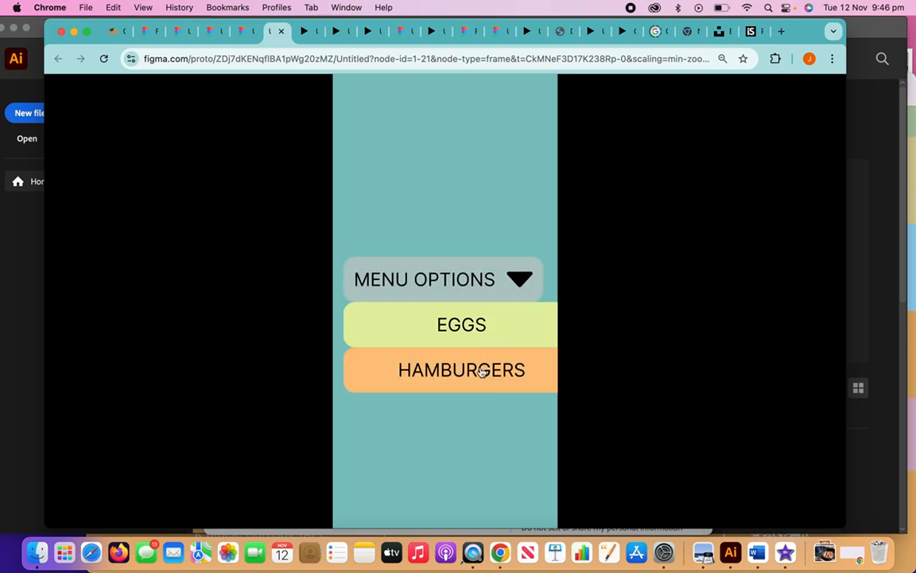
left_click(520, 282)
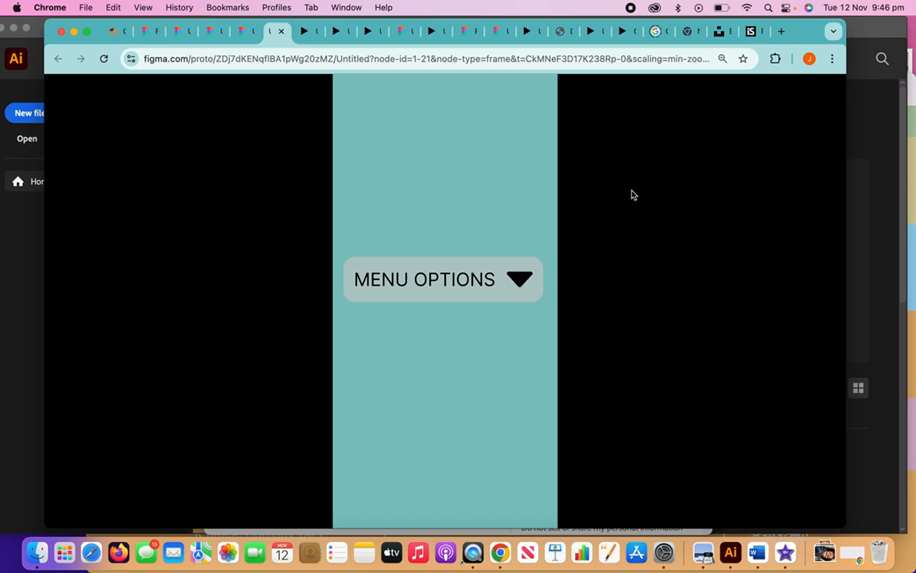
Step: Return to the design file and slightly widen the MENU ACCORDION component set
left_click(248, 33)
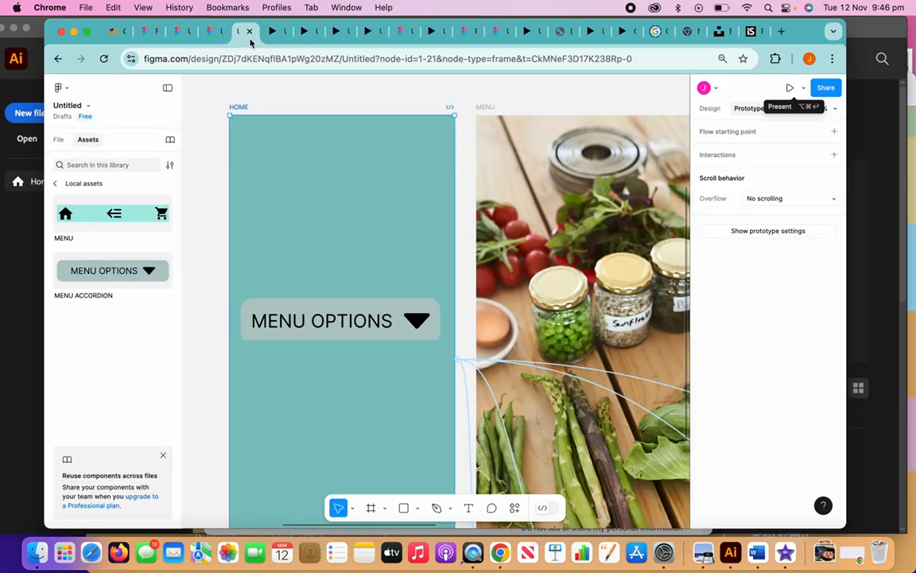
left_click(256, 300)
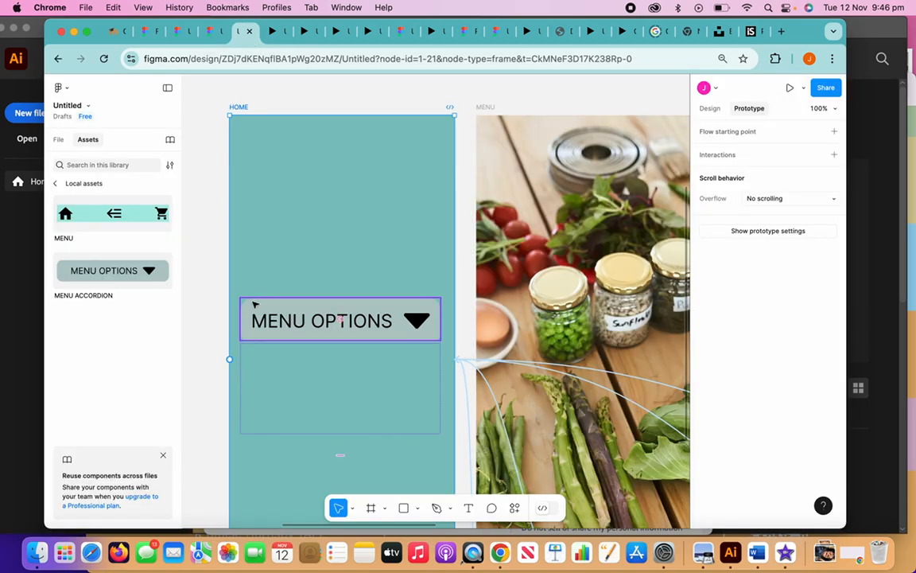
scroll(242, 321, "left", 10)
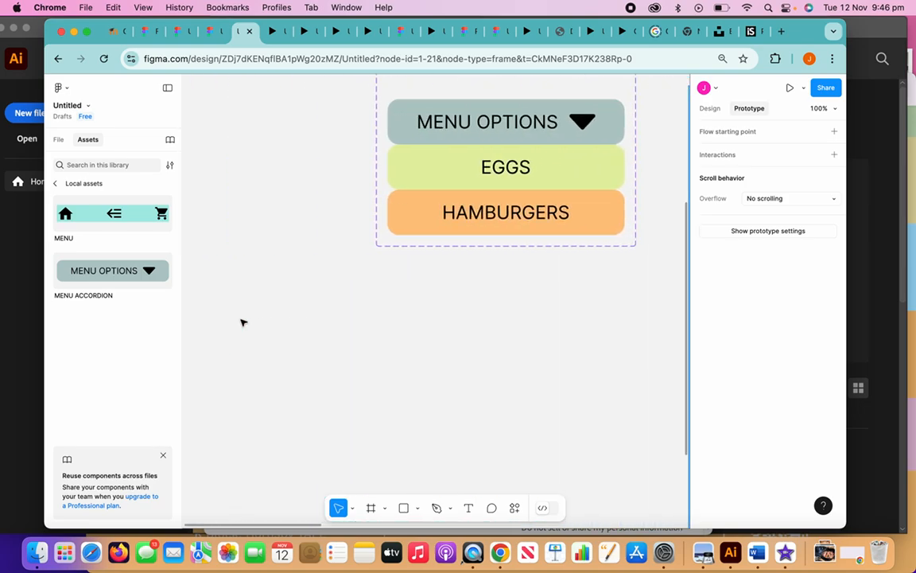
scroll(242, 321, "right", 3)
left_click(386, 177)
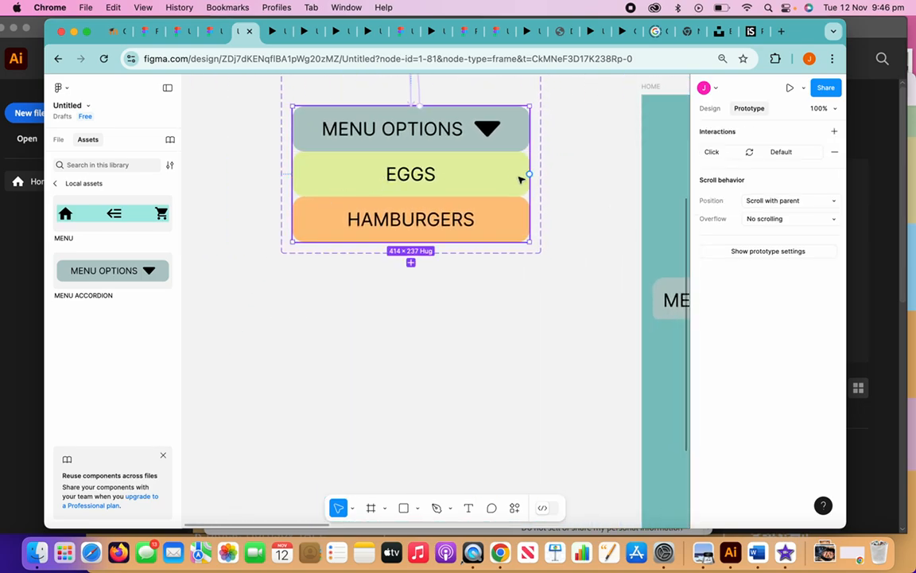
scroll(530, 176, "up", 5)
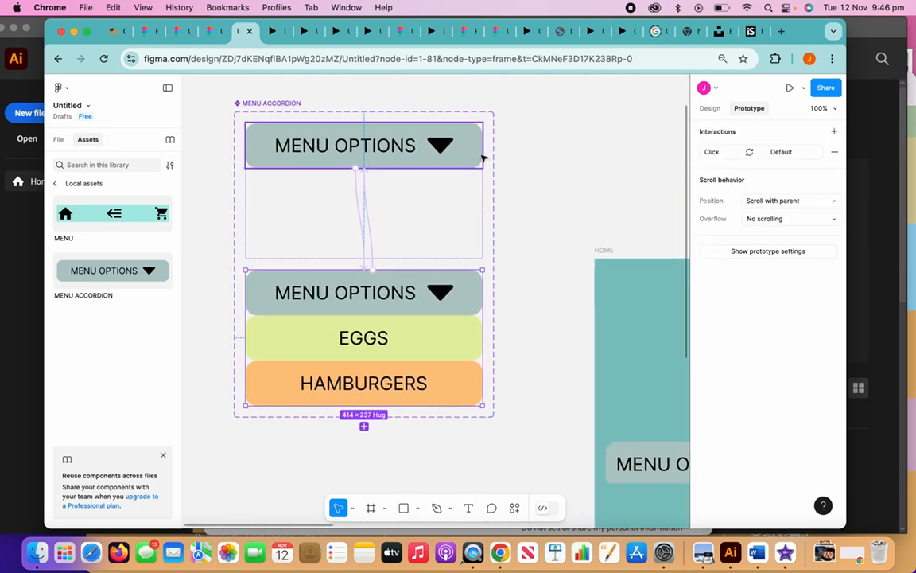
left_click(443, 116)
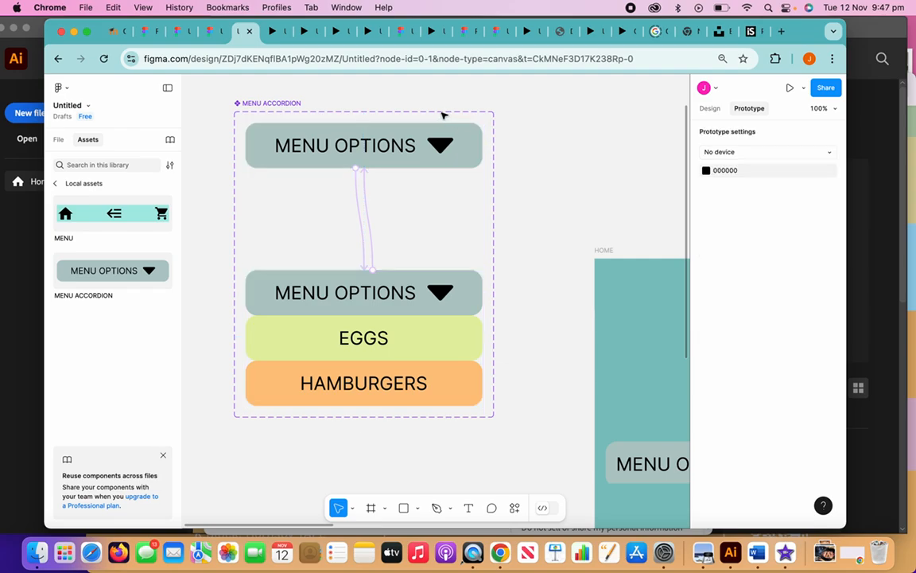
left_click(303, 117)
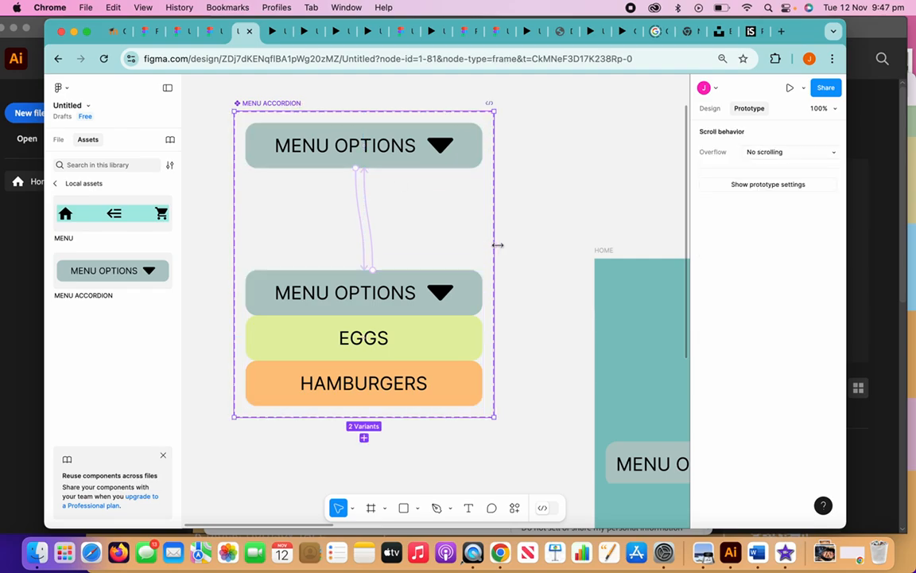
mouse_move(492, 243)
left_mouse_down()
mouse_move(479, 245)
mouse_move(497, 243)
left_mouse_up()
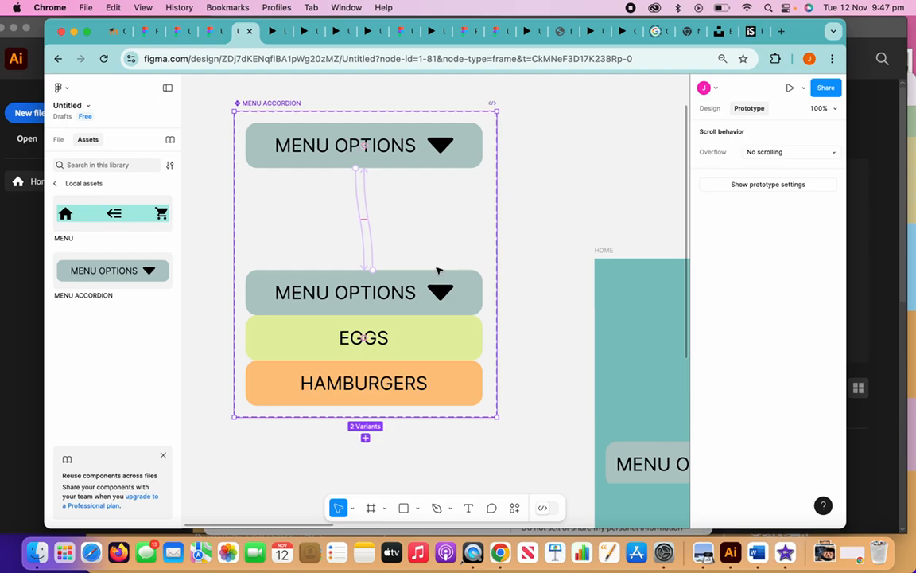
Step: Try to draw a prototype connection from the expanded variant at its EGGS row
left_click(455, 155)
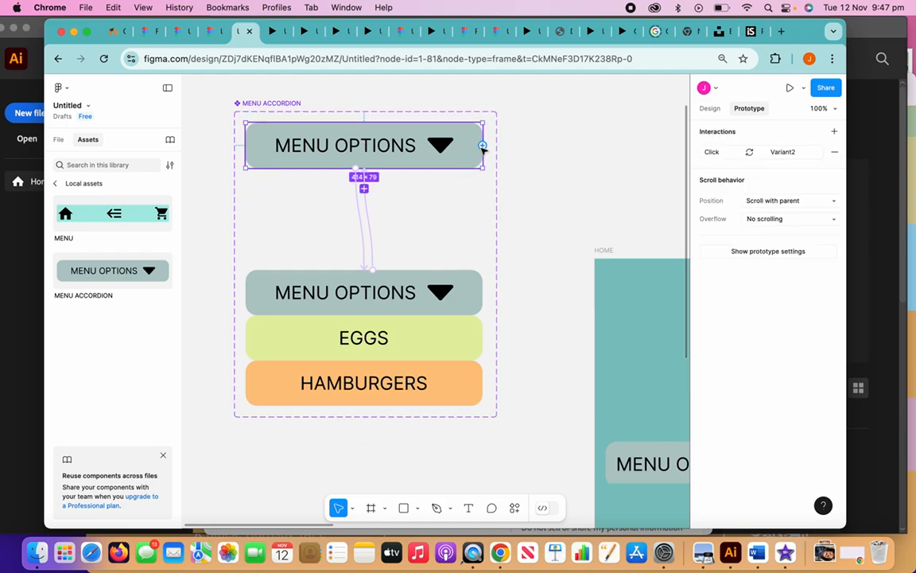
left_click(430, 336)
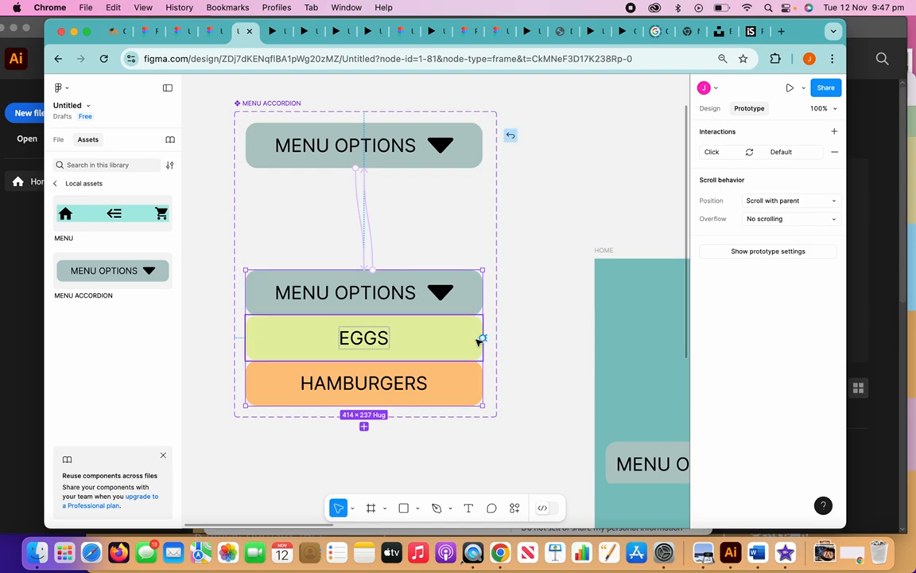
left_click_drag(482, 339, 455, 345)
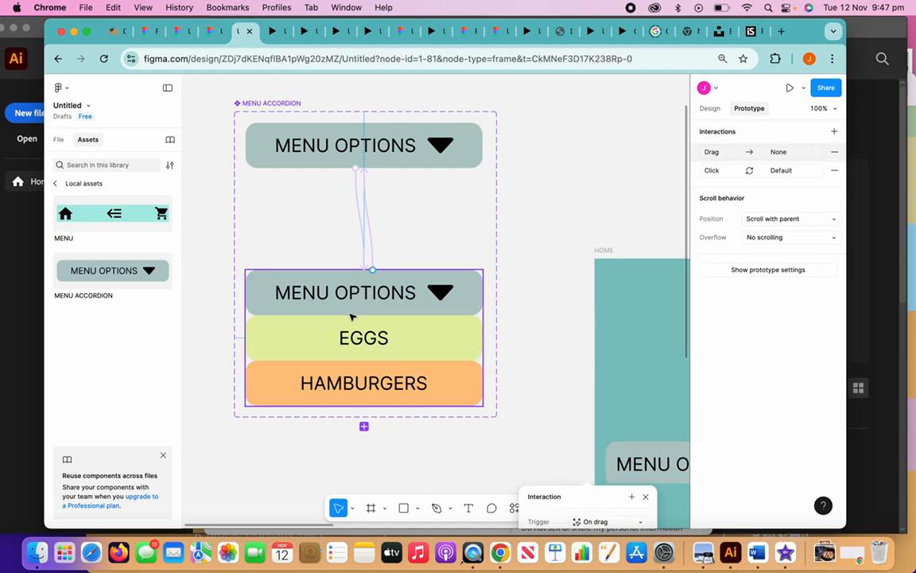
Step: Select the EGGS row nested in the expanded variant and connect it to the EGGS frame as a prototype link
left_click(320, 350)
double_click(320, 350)
double_click(320, 350)
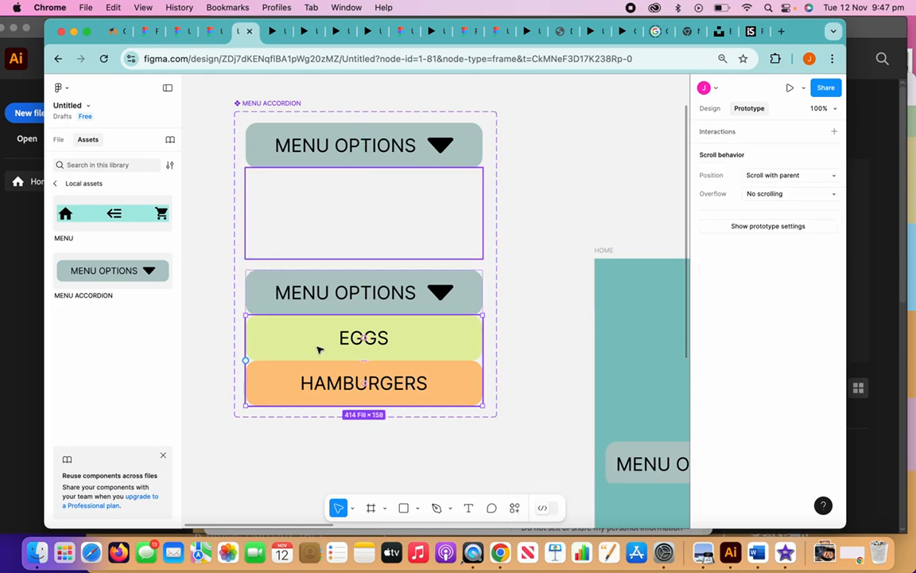
double_click(319, 350)
scroll(332, 345, "down", 3)
scroll(332, 345, "right", 3)
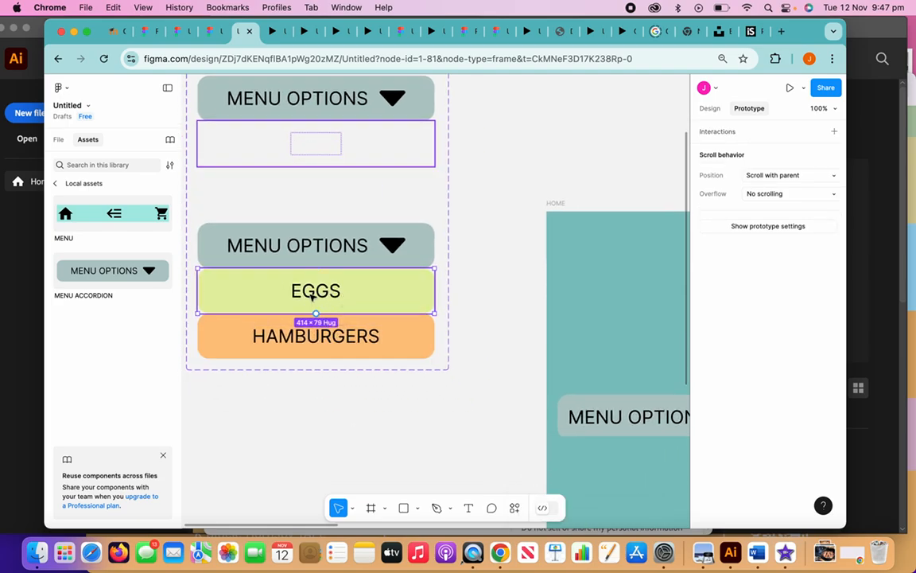
scroll(315, 296, "down", 3)
scroll(315, 296, "right", 2)
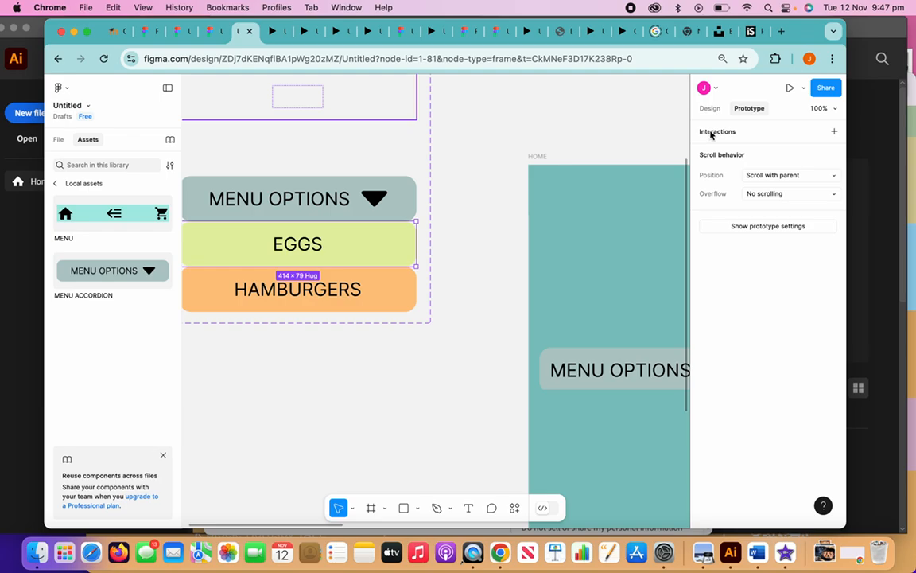
scroll(619, 231, "right", 15)
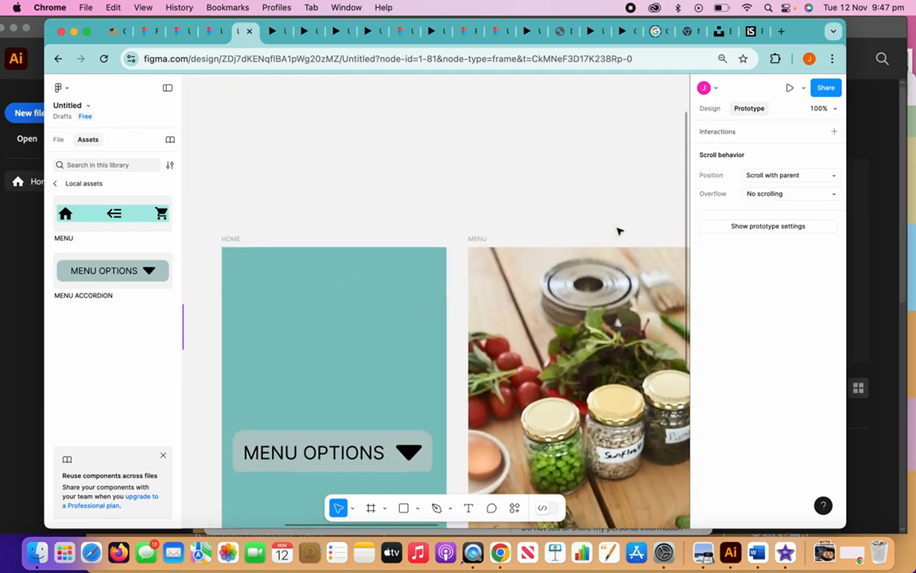
scroll(619, 231, "left", 5)
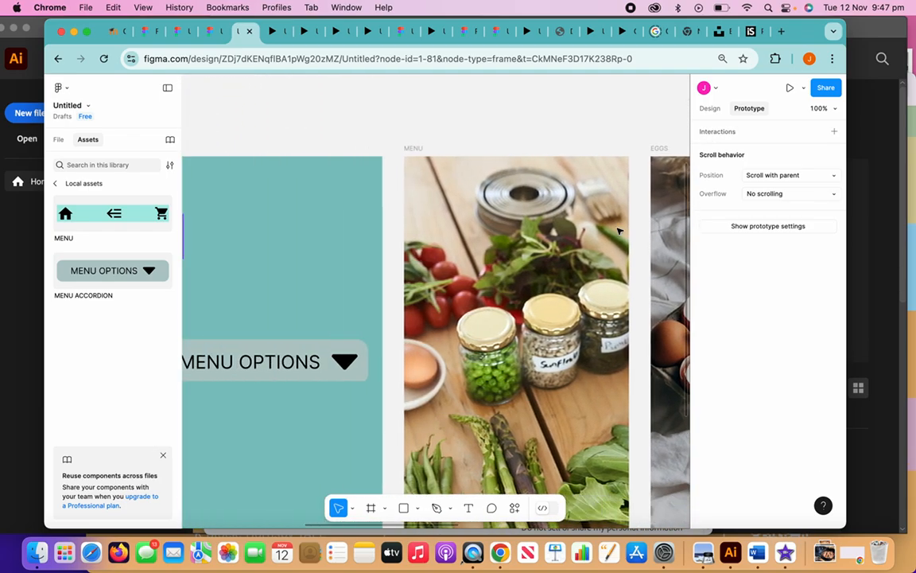
key("minus")
key("minus")
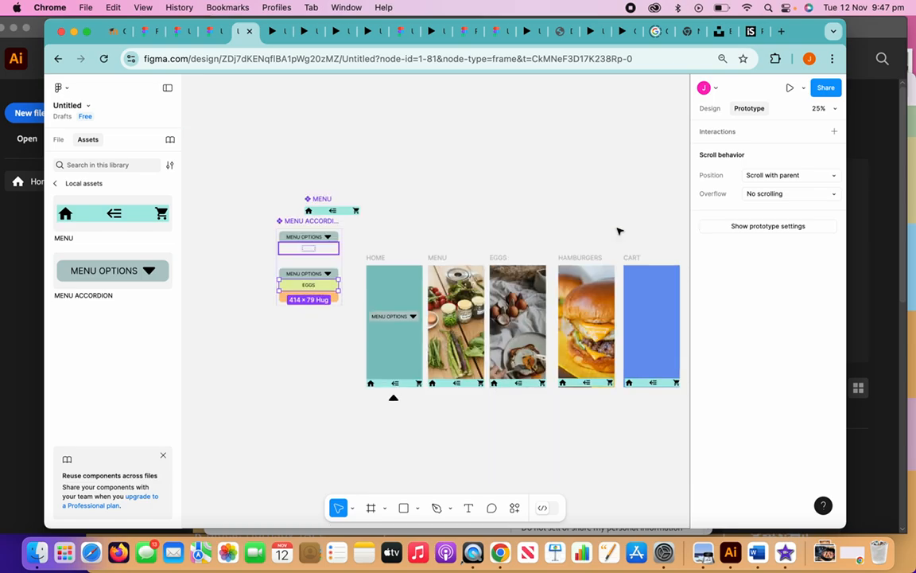
left_click_drag(340, 284, 516, 277)
Step: Connect the HAMBURGERS row of the expanded variant to the HAMBURGERS frame with an on-click Navigate to interaction and Instant animation
left_click(330, 297)
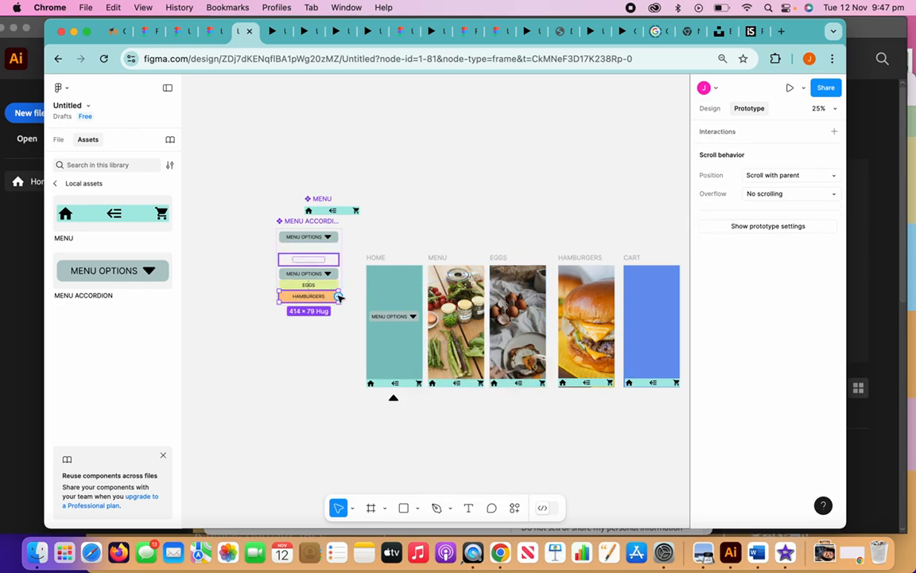
left_click_drag(340, 297, 580, 275)
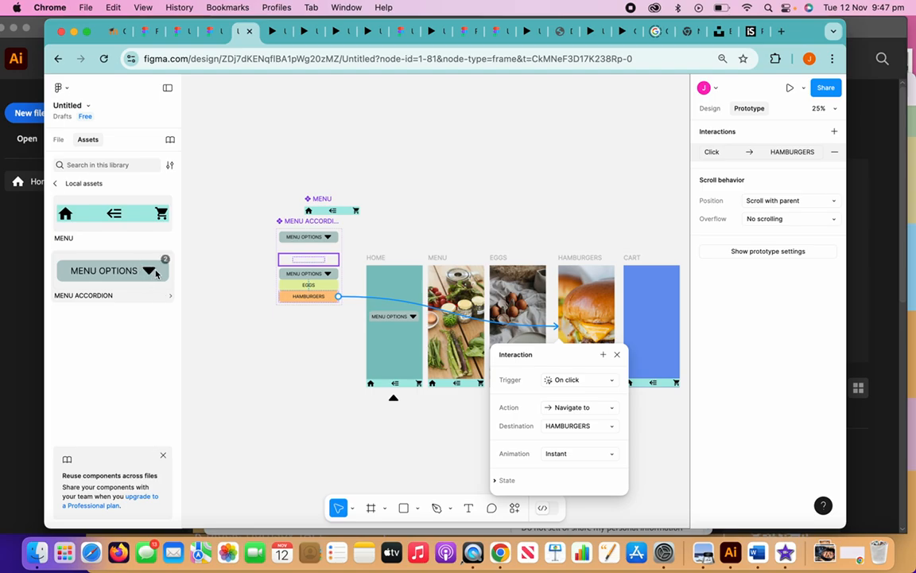
left_click(286, 323)
Step: Preview the prototype from the HOME frame, expand MENU OPTIONS and test the EGGS link
left_click(379, 259)
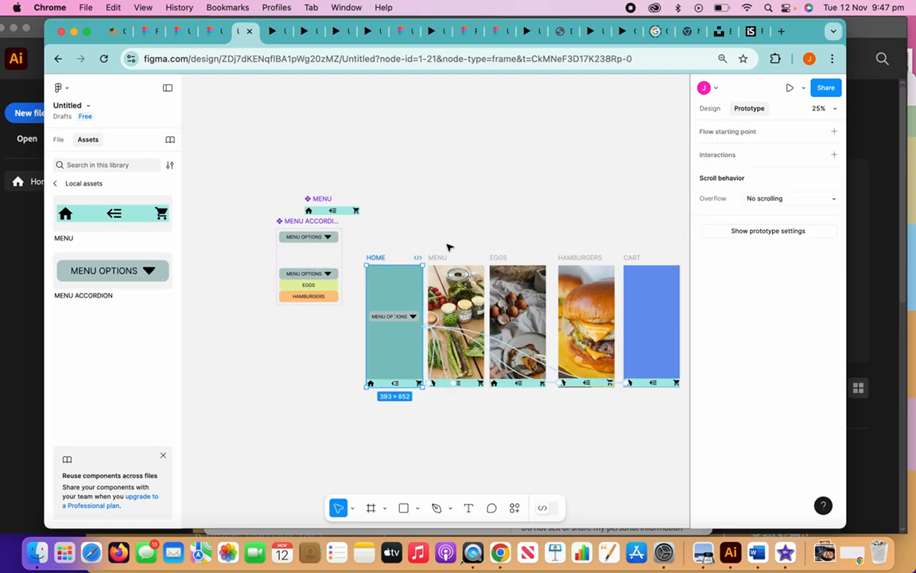
scroll(448, 246, "down", 5)
scroll(448, 245, "right", 2)
scroll(448, 245, "up", 4)
scroll(448, 245, "down", 1)
scroll(448, 246, "left", 1)
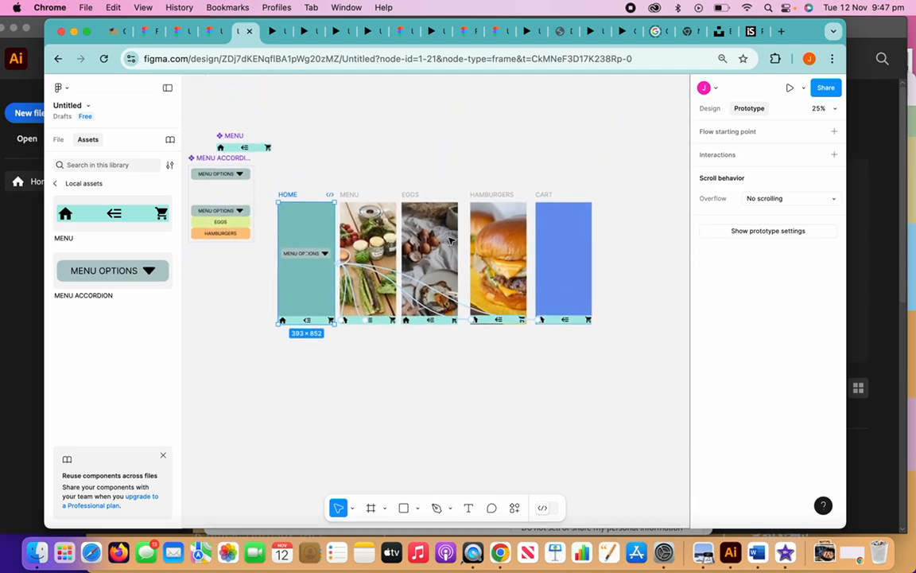
left_click(790, 87)
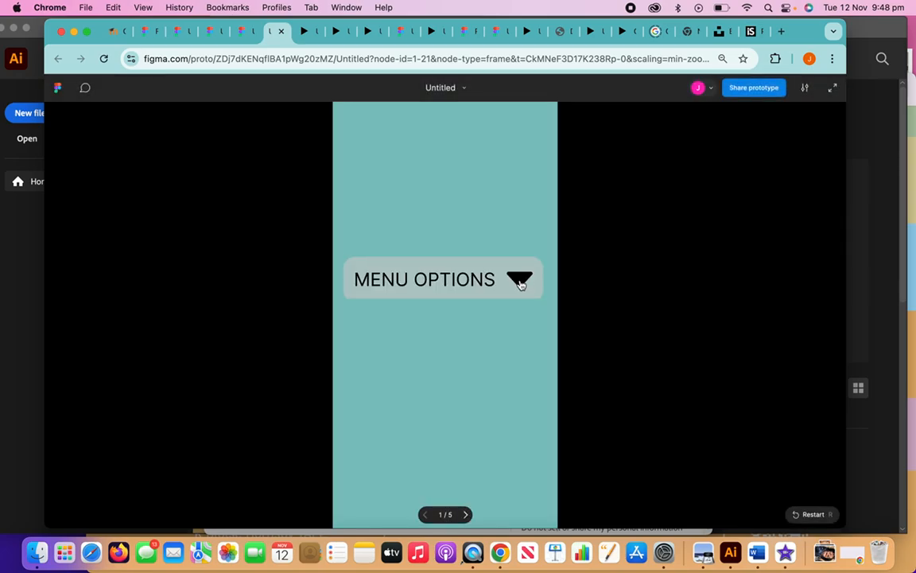
left_click(522, 281)
left_click(479, 325)
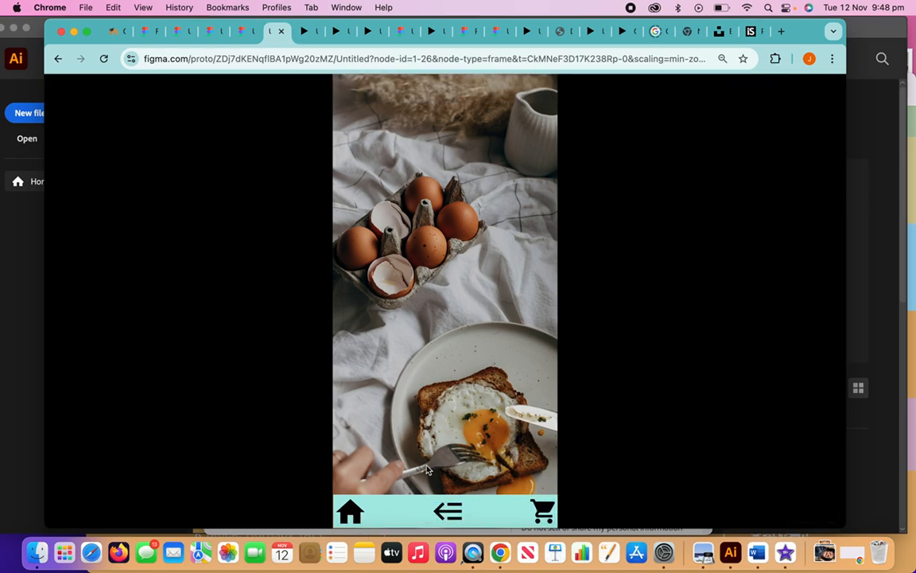
Step: Back in the design file, link the home icon in the EGGS frame's navigation bar to HOME on click with Instant animation
left_click(244, 36)
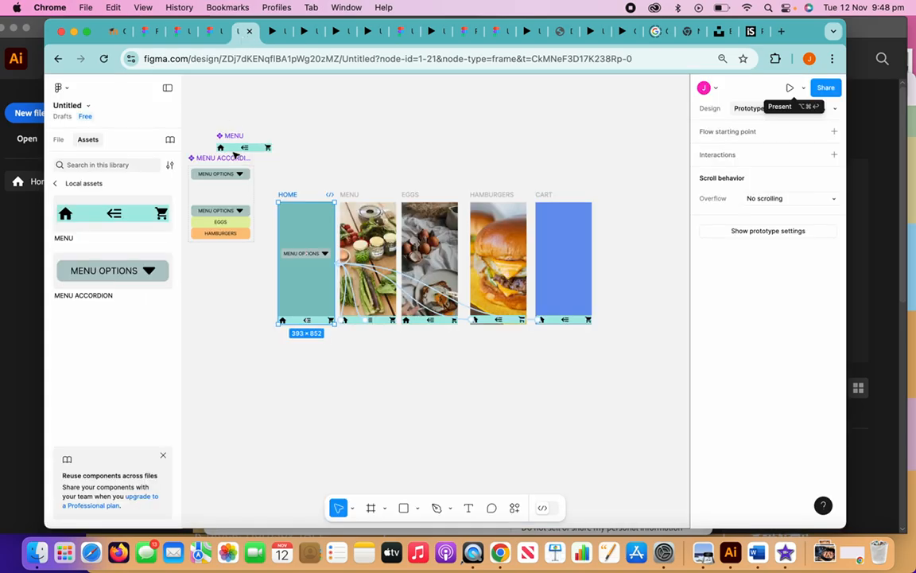
scroll(299, 273, "down", 2)
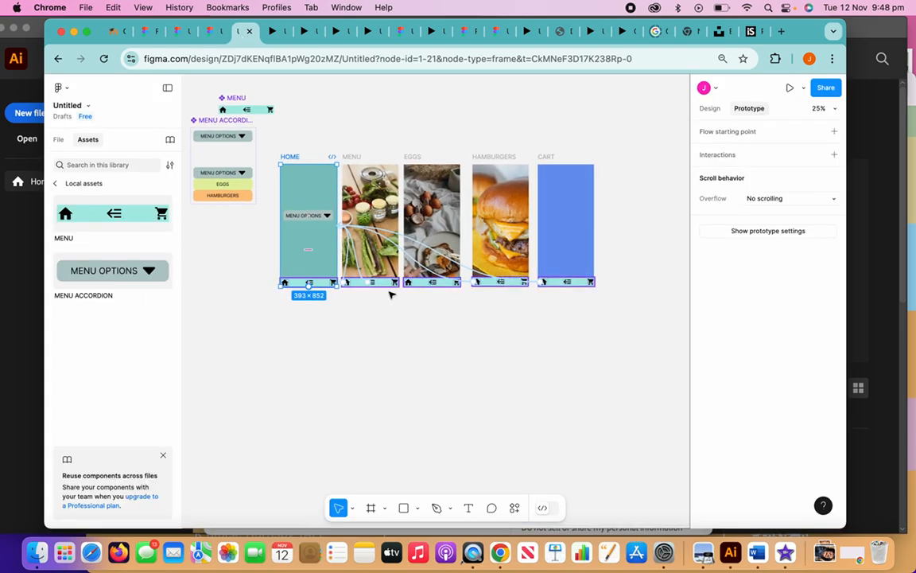
scroll(433, 253, "down", 1)
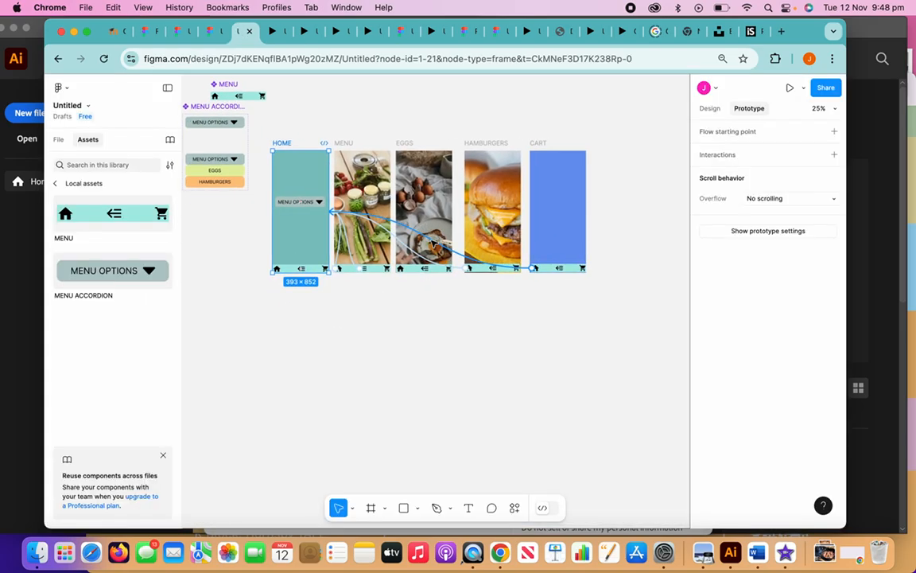
scroll(433, 245, "up", 6)
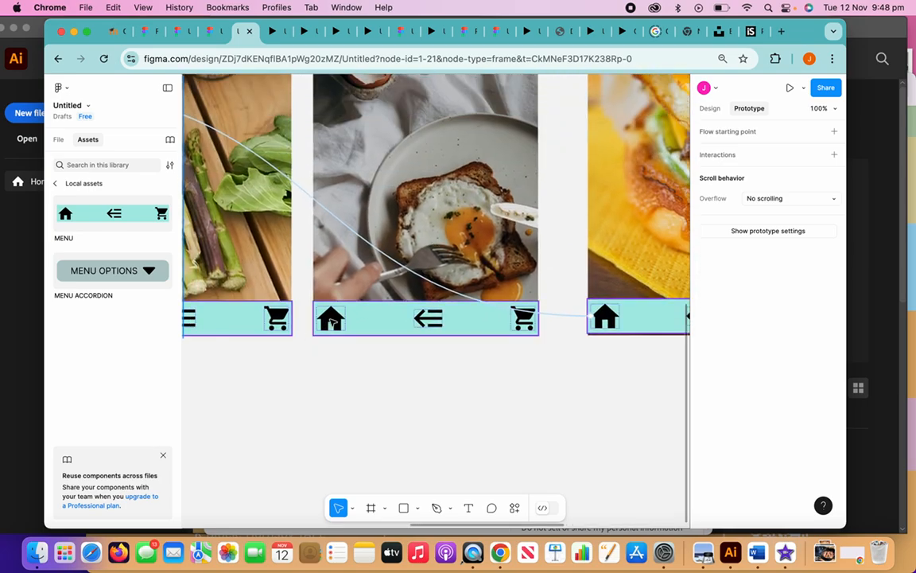
left_click(331, 321)
scroll(332, 321, "left", 3)
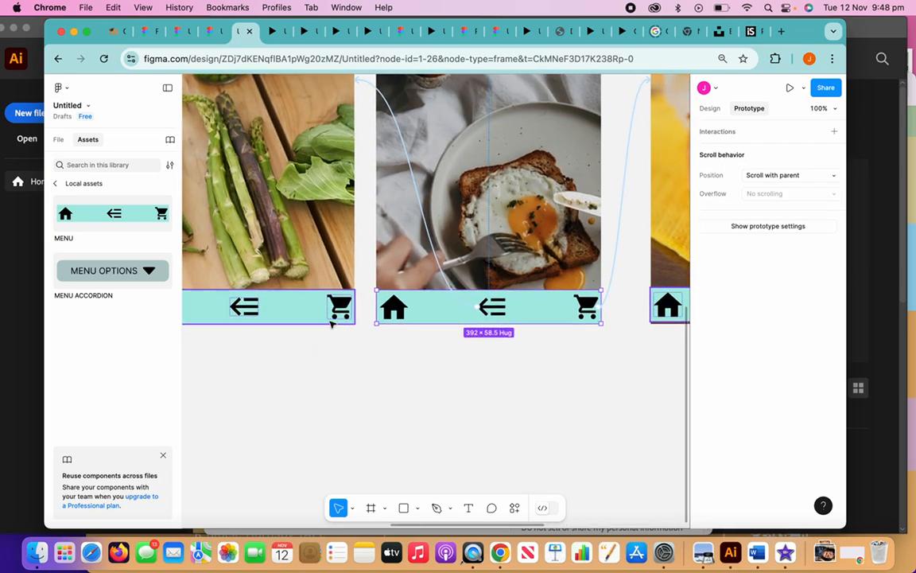
left_click(381, 307)
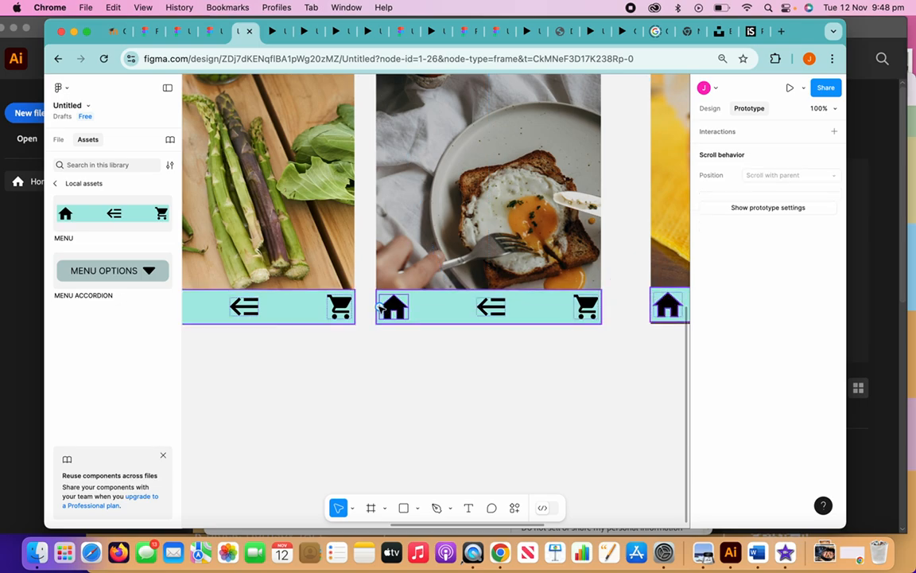
left_click_drag(379, 308, 245, 288)
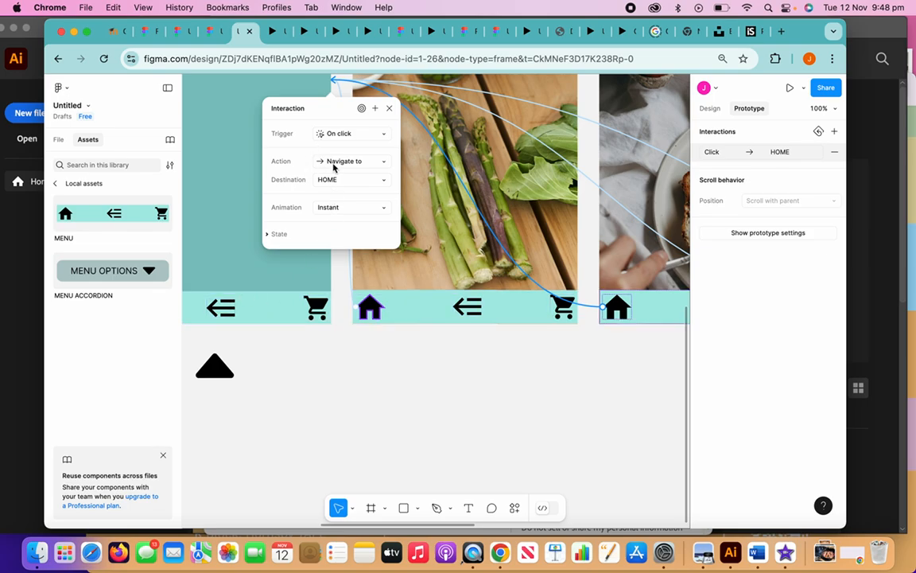
left_click(389, 109)
Step: Examine the home icon's prototype link on the HAMBURGERS frame's navigation bar, following it to the HOME frame
scroll(441, 253, "right", 10)
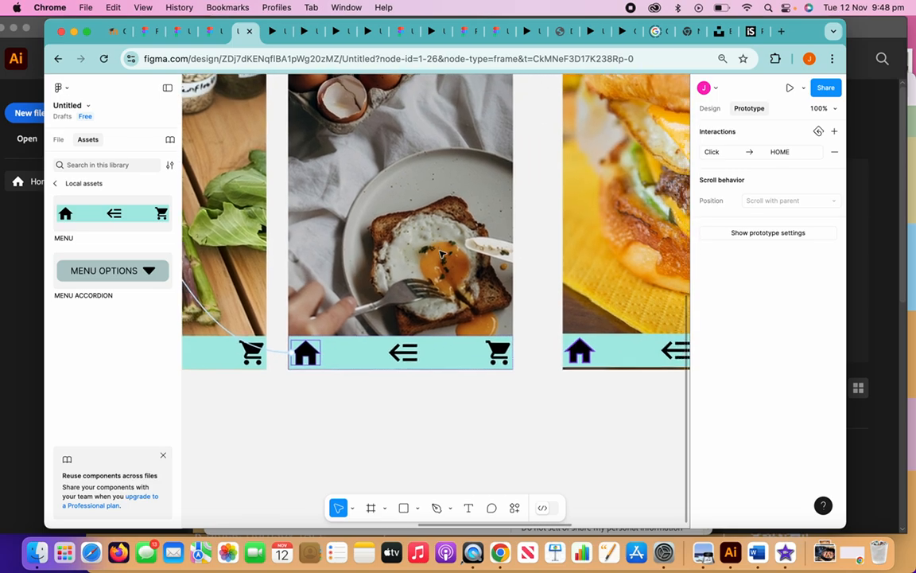
scroll(441, 253, "up", 2)
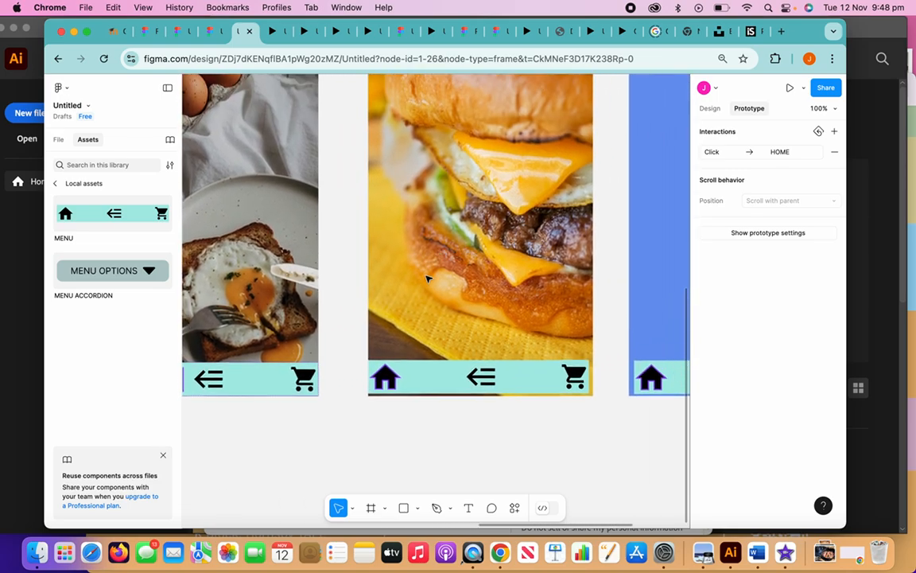
left_click(388, 377)
scroll(384, 379, "left", 5)
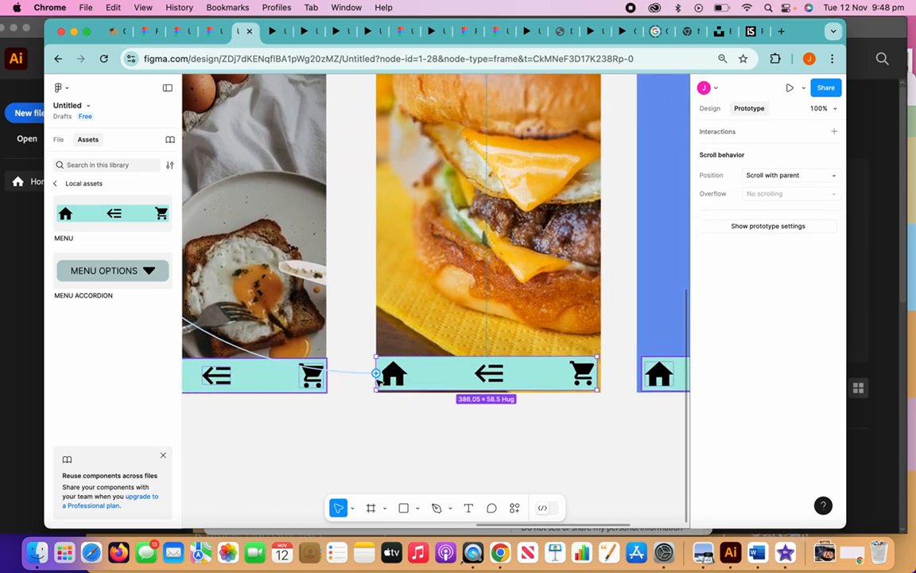
scroll(379, 383, "up", 5)
scroll(378, 383, "left", 8)
scroll(379, 382, "down", 3)
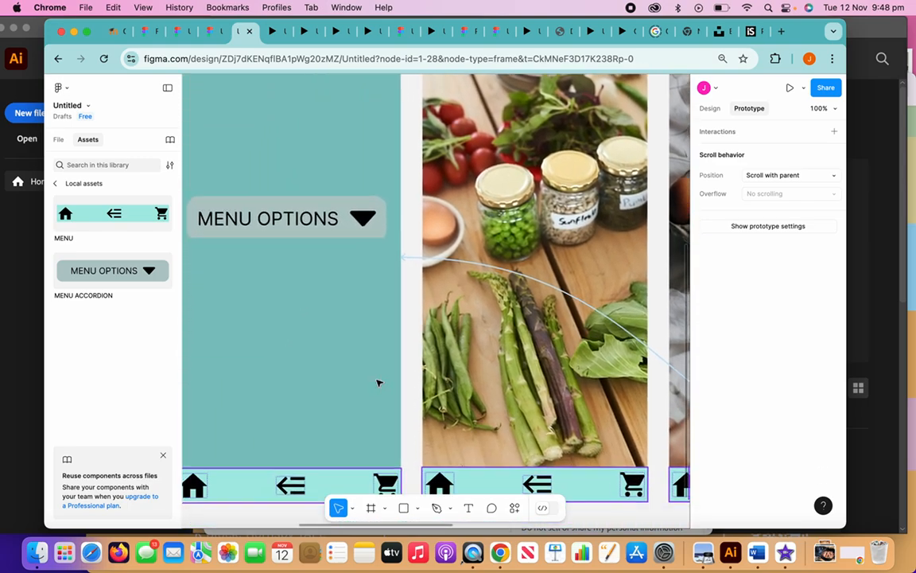
scroll(379, 383, "right", 2)
scroll(378, 383, "left", 5)
scroll(378, 383, "down", 1)
scroll(379, 382, "up", 6)
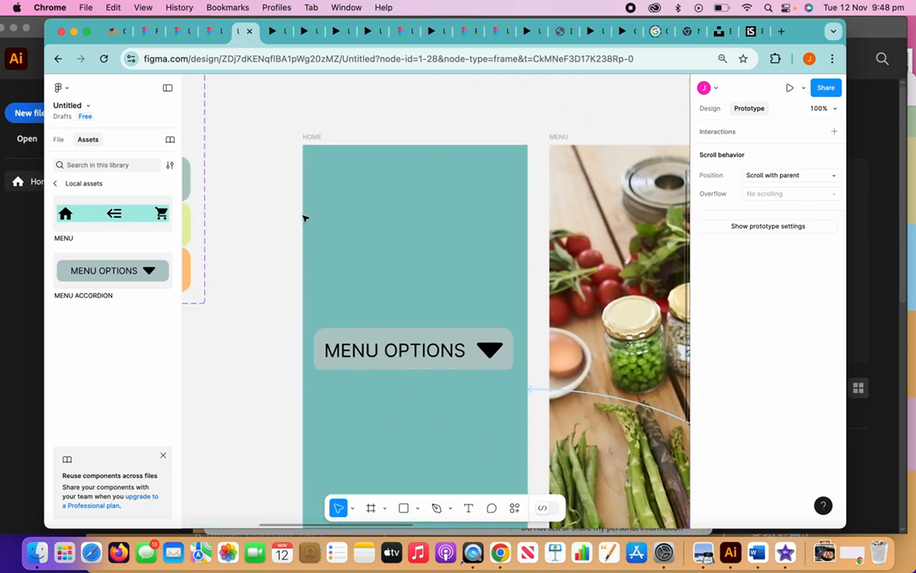
Step: Preview the prototype from the HOME frame, expand MENU OPTIONS, and test the HAMBURGERS and EGGS links and their home icons
left_click(313, 138)
scroll(312, 140, "down", 5)
scroll(313, 140, "right", 3)
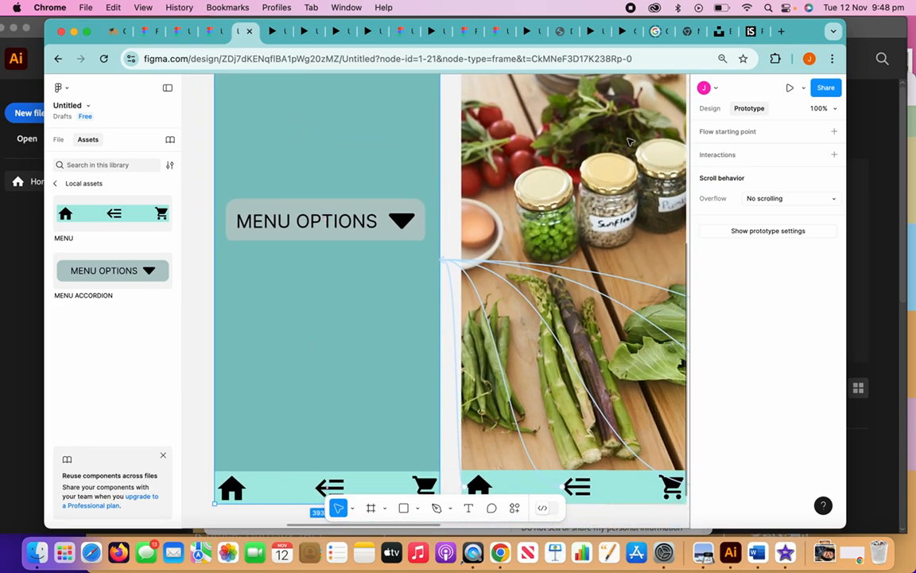
left_click(790, 87)
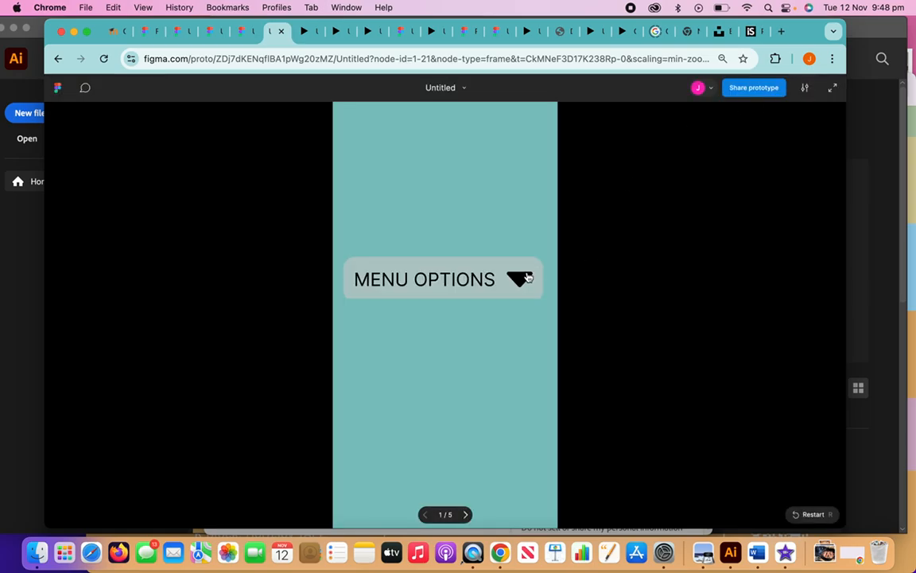
left_click(527, 276)
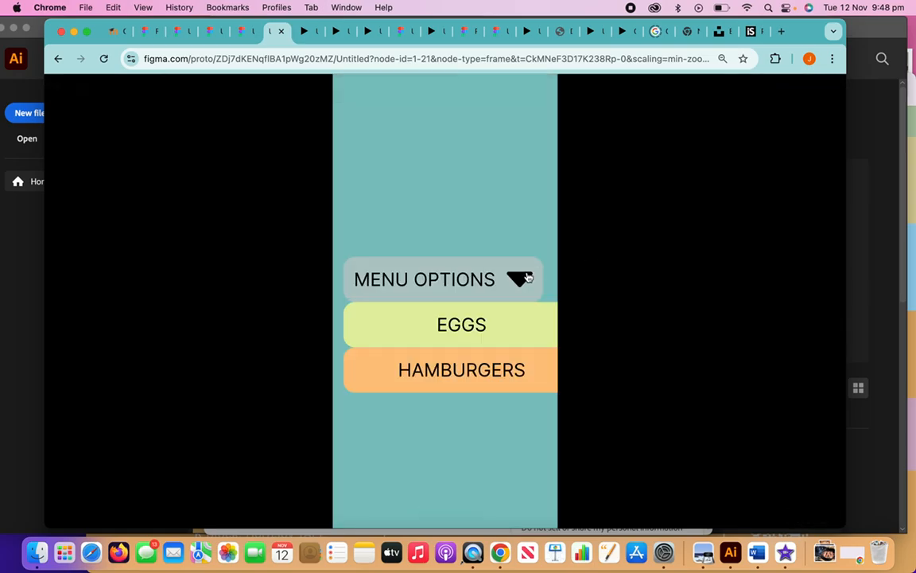
left_click(466, 371)
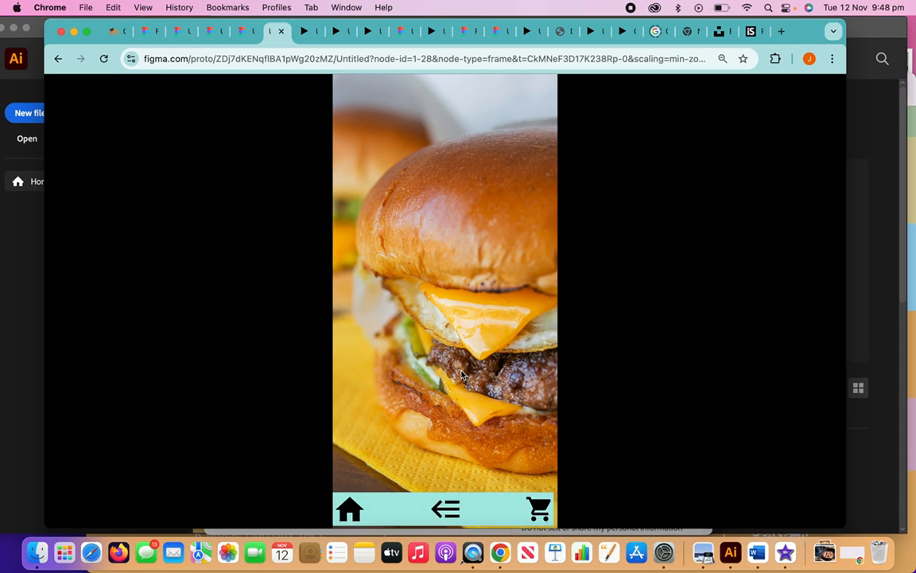
left_click(350, 510)
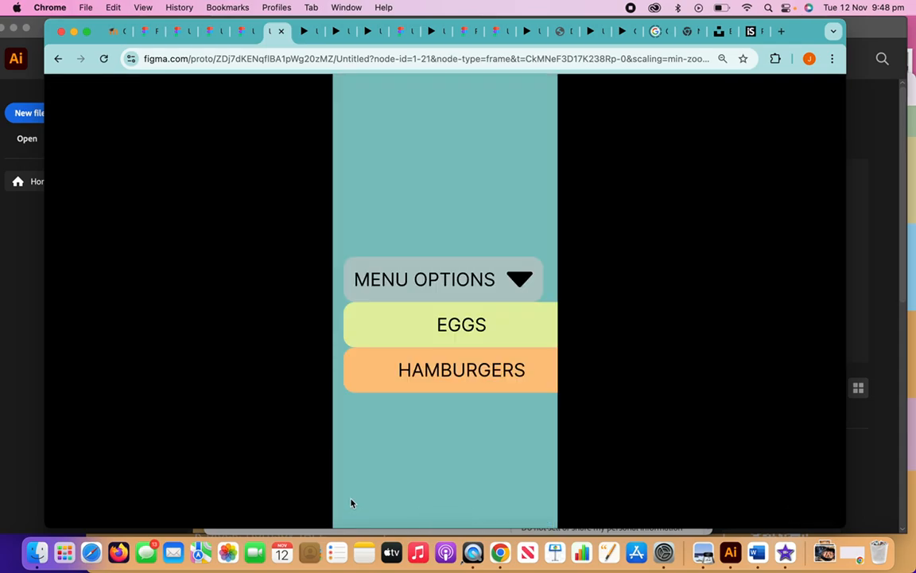
left_click(450, 326)
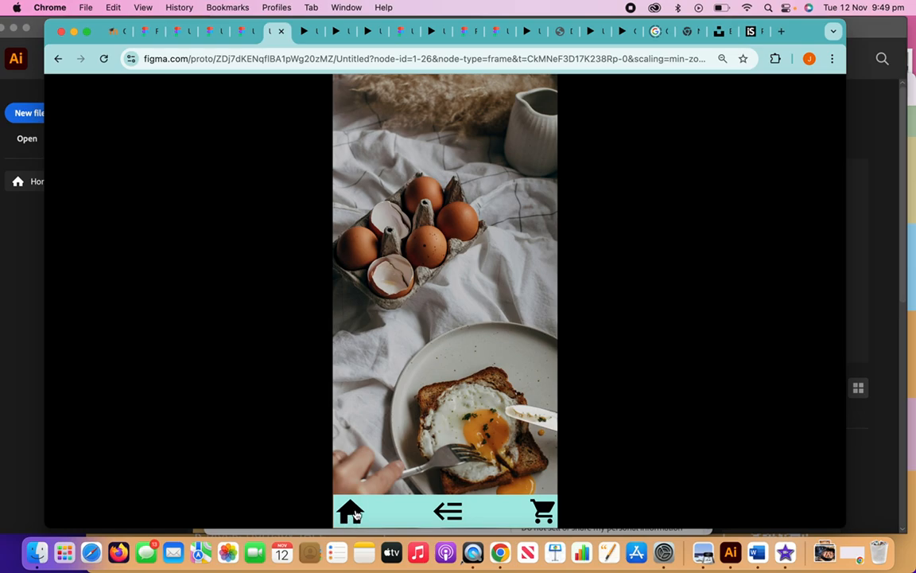
left_click(350, 511)
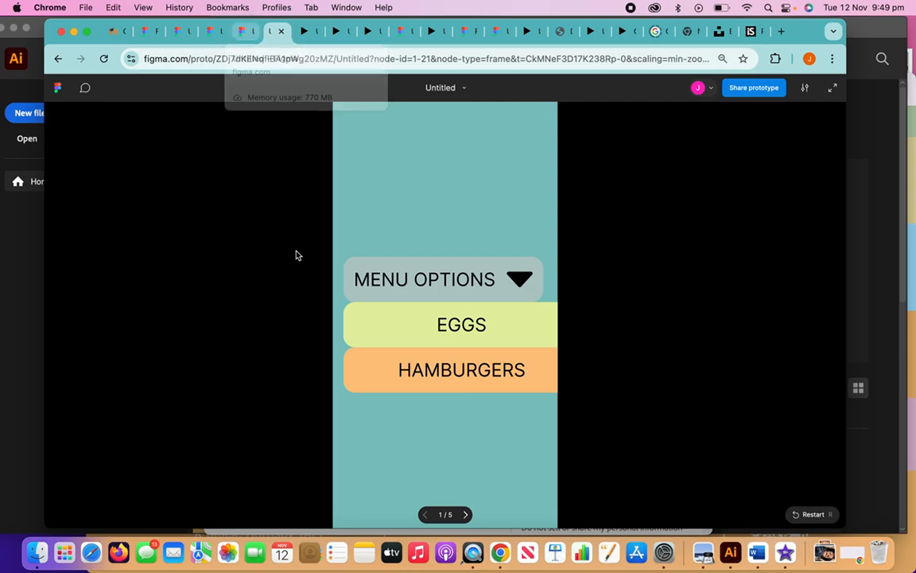
Step: Test collapsing and expanding the MENU OPTIONS accordion repeatedly in the preview, leave it collapsed, and return to the design file
left_click(517, 280)
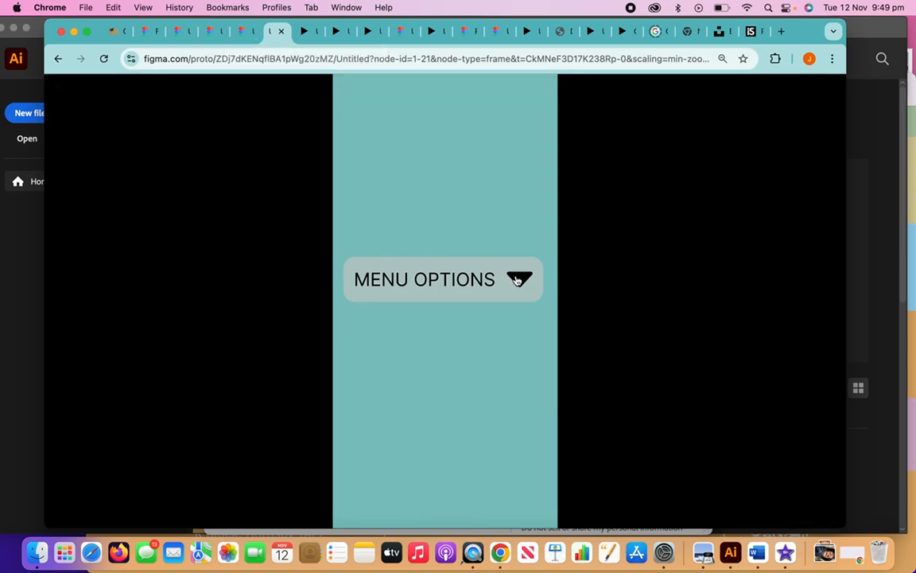
left_click(517, 280)
left_click(517, 280)
left_click(517, 280)
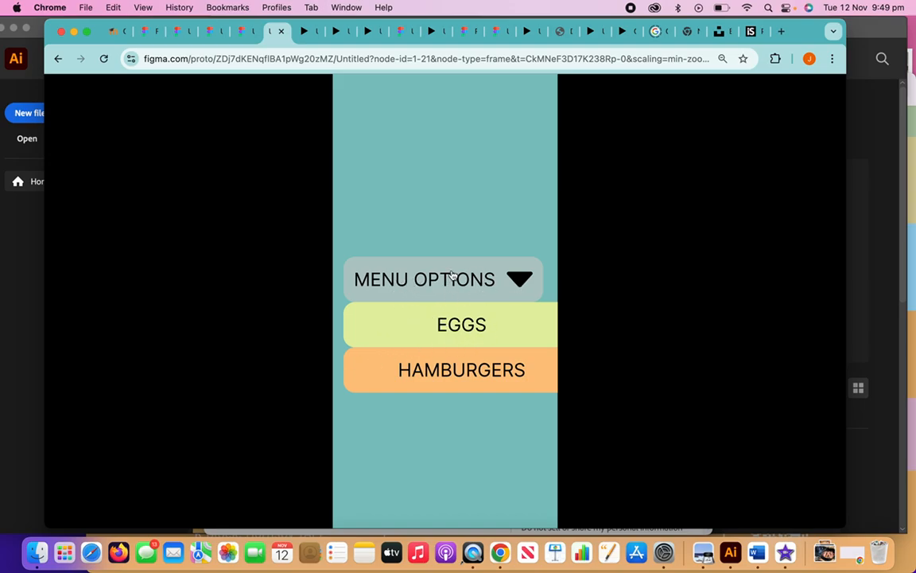
left_click(518, 279)
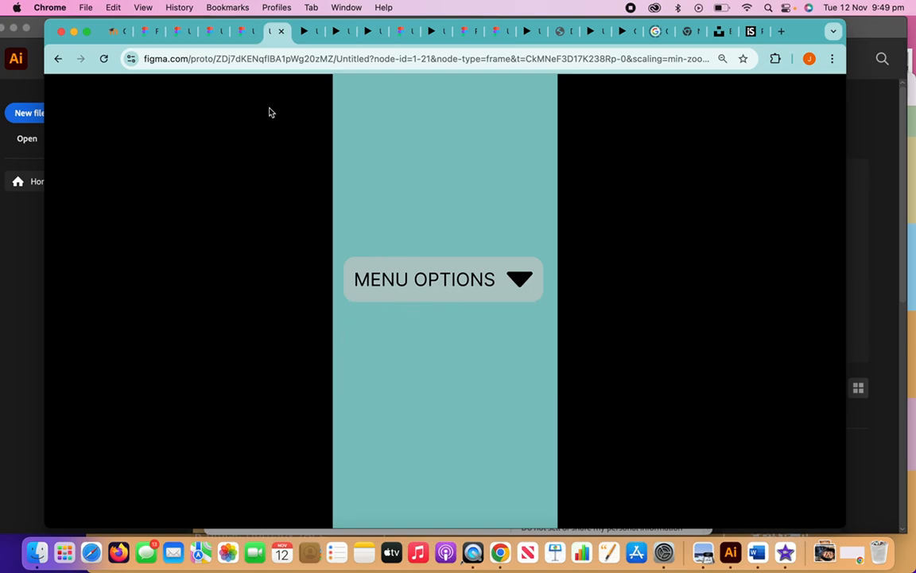
left_click(244, 34)
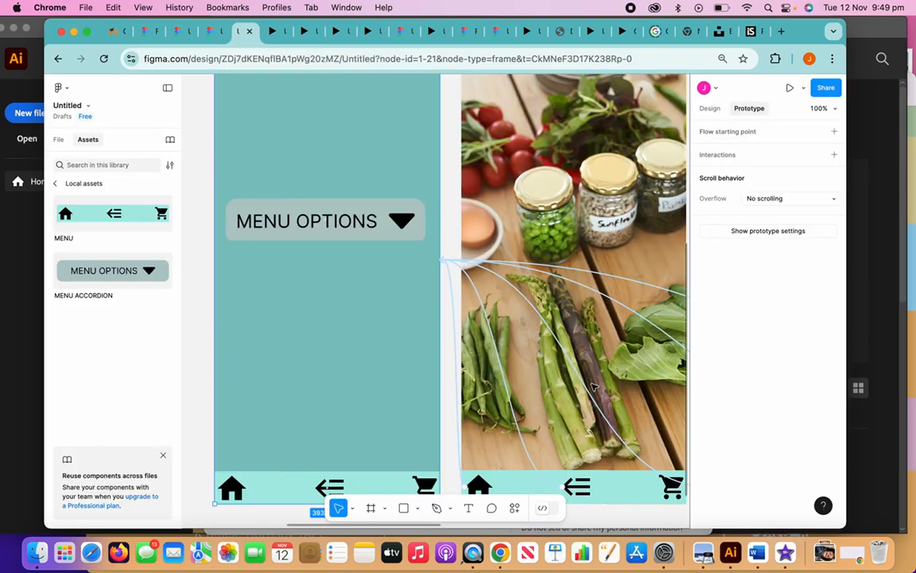